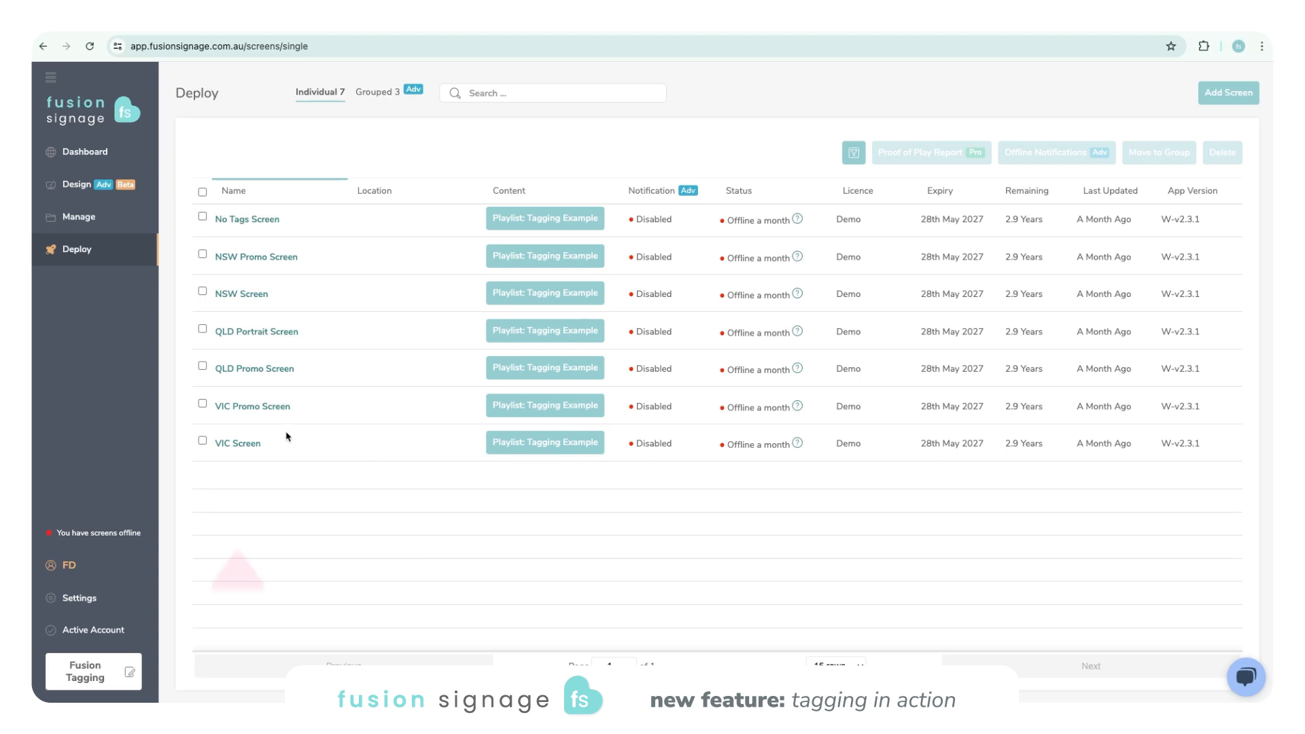
- Assign the existing Promo tag and a newly created Sydney tag to VIC Screen, and close its details
{"action": "left_click", "coordinate": [255, 444]}
{"action": "left_click", "coordinate": [582, 577]}
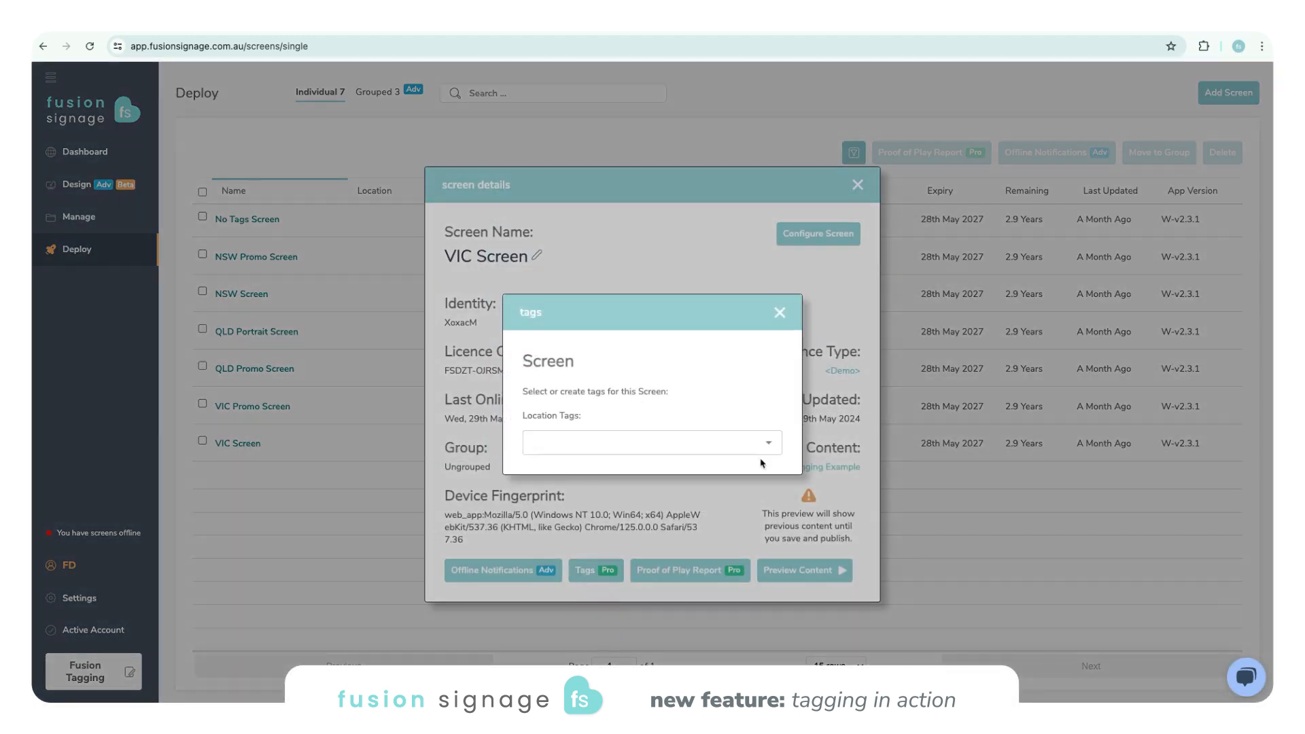
{"action": "left_click", "coordinate": [768, 443]}
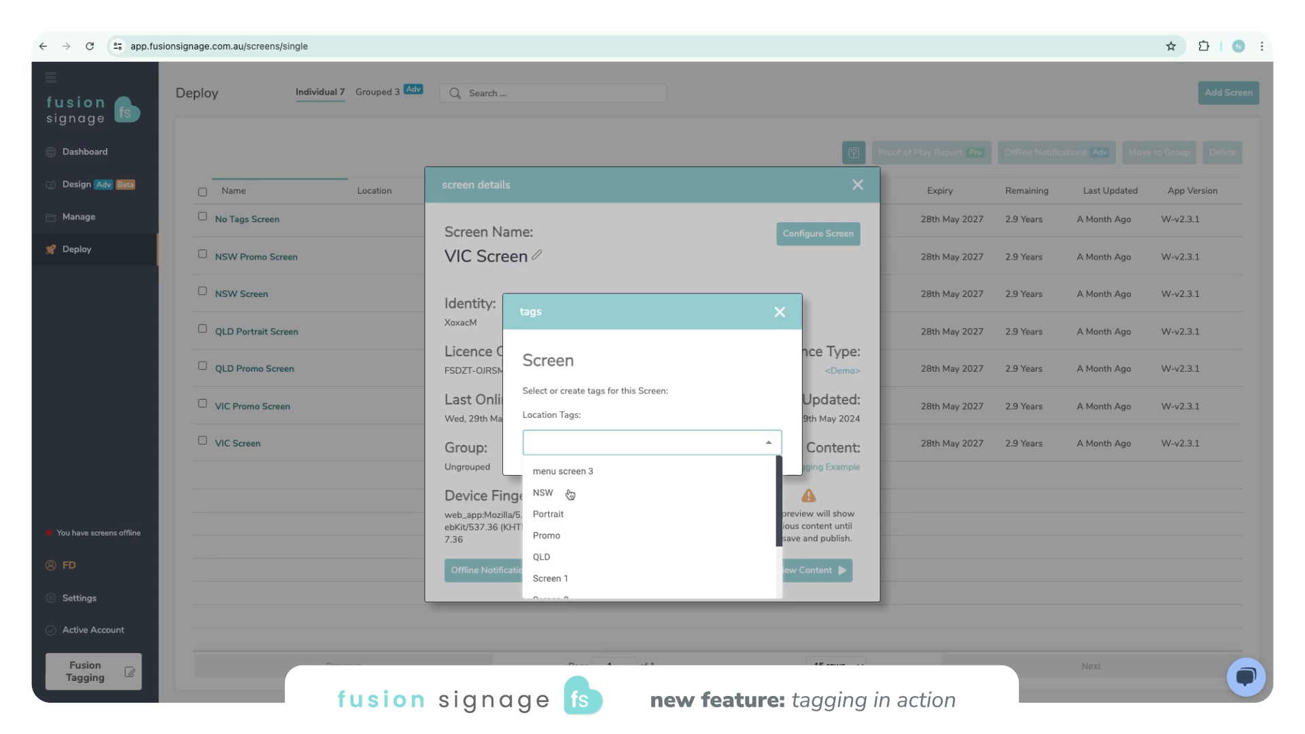
{"action": "left_click", "coordinate": [549, 538]}
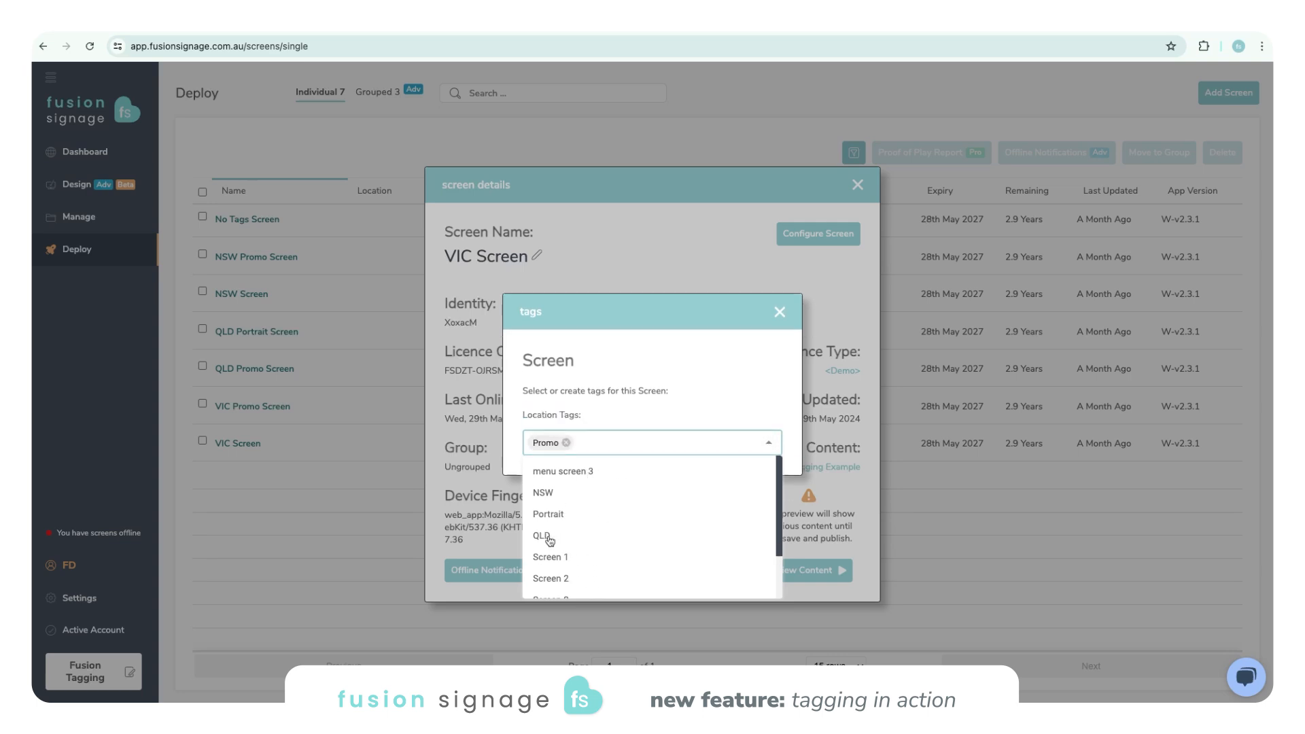
{"action": "type", "text": "Sydne"}
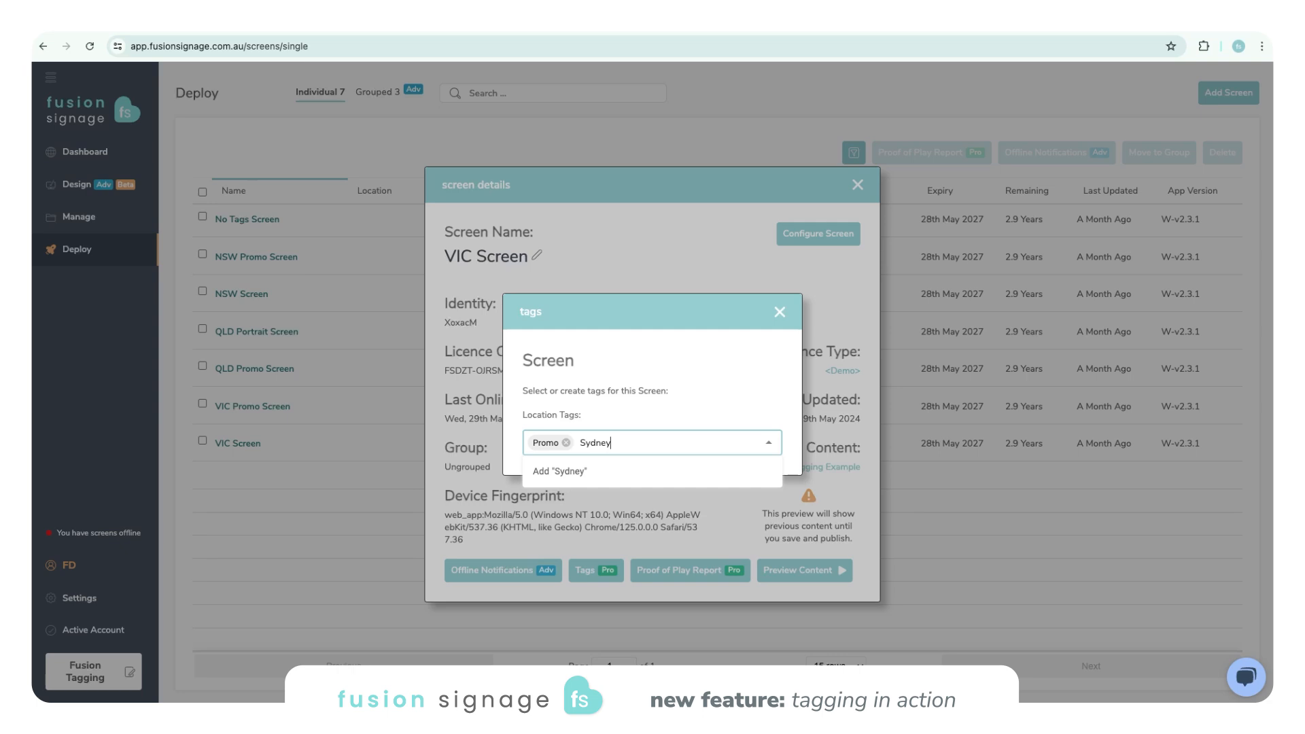
{"action": "type", "text": "y"}
{"action": "left_click", "coordinate": [574, 471]}
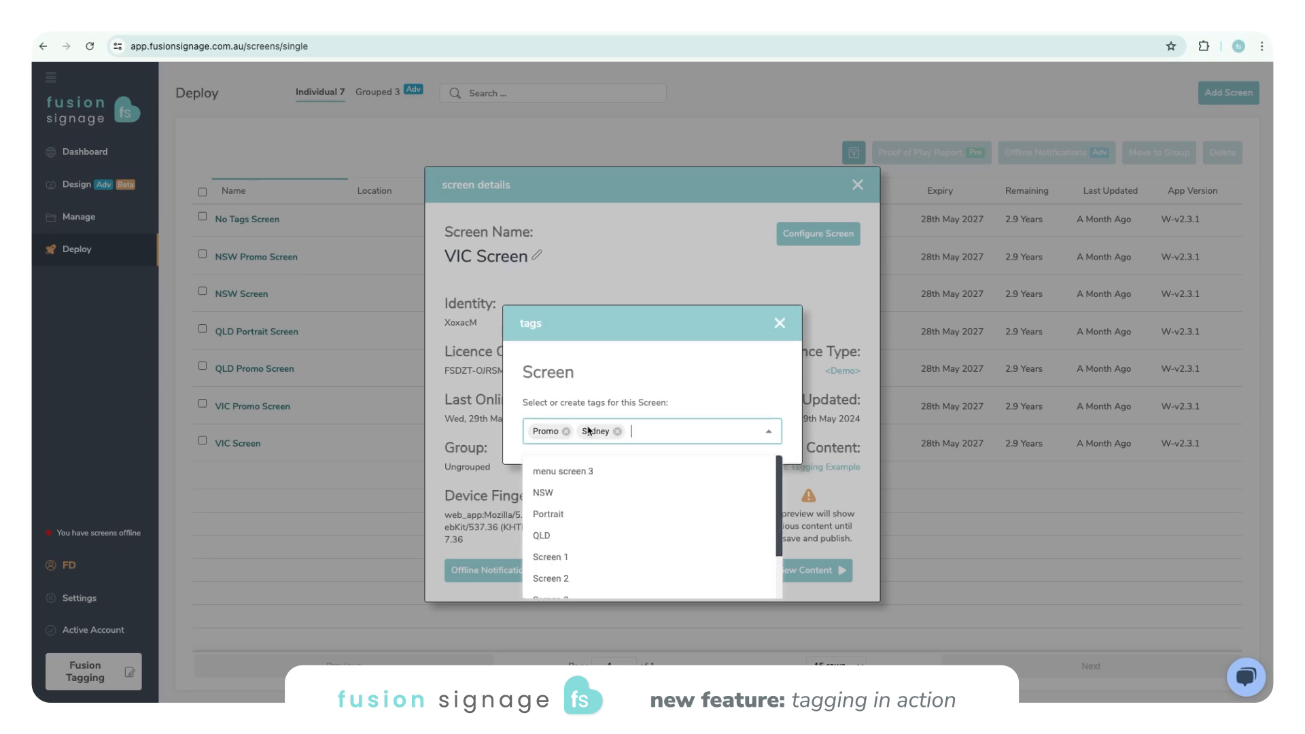
{"action": "left_click", "coordinate": [720, 361]}
{"action": "left_click", "coordinate": [780, 312]}
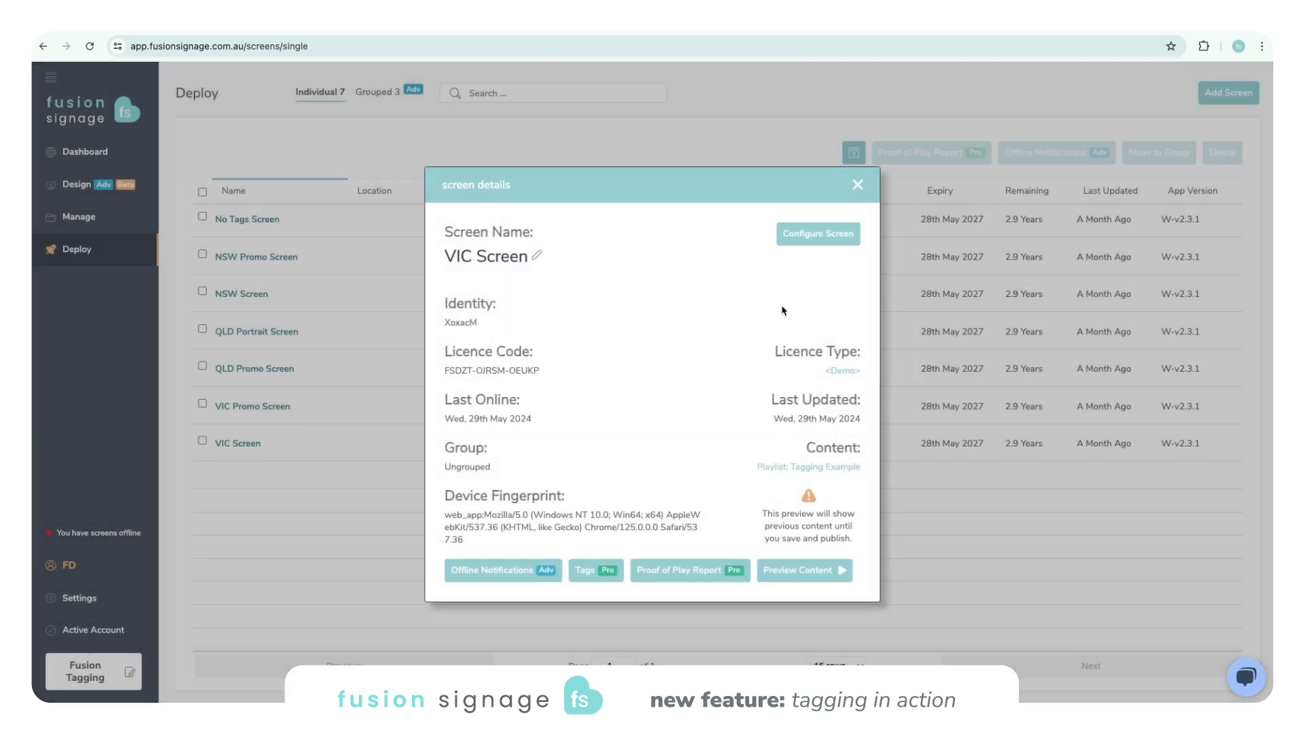
{"action": "left_click", "coordinate": [271, 475]}
- Open the account's tagging settings and create a tag named Melbourne
{"action": "left_click", "coordinate": [82, 597]}
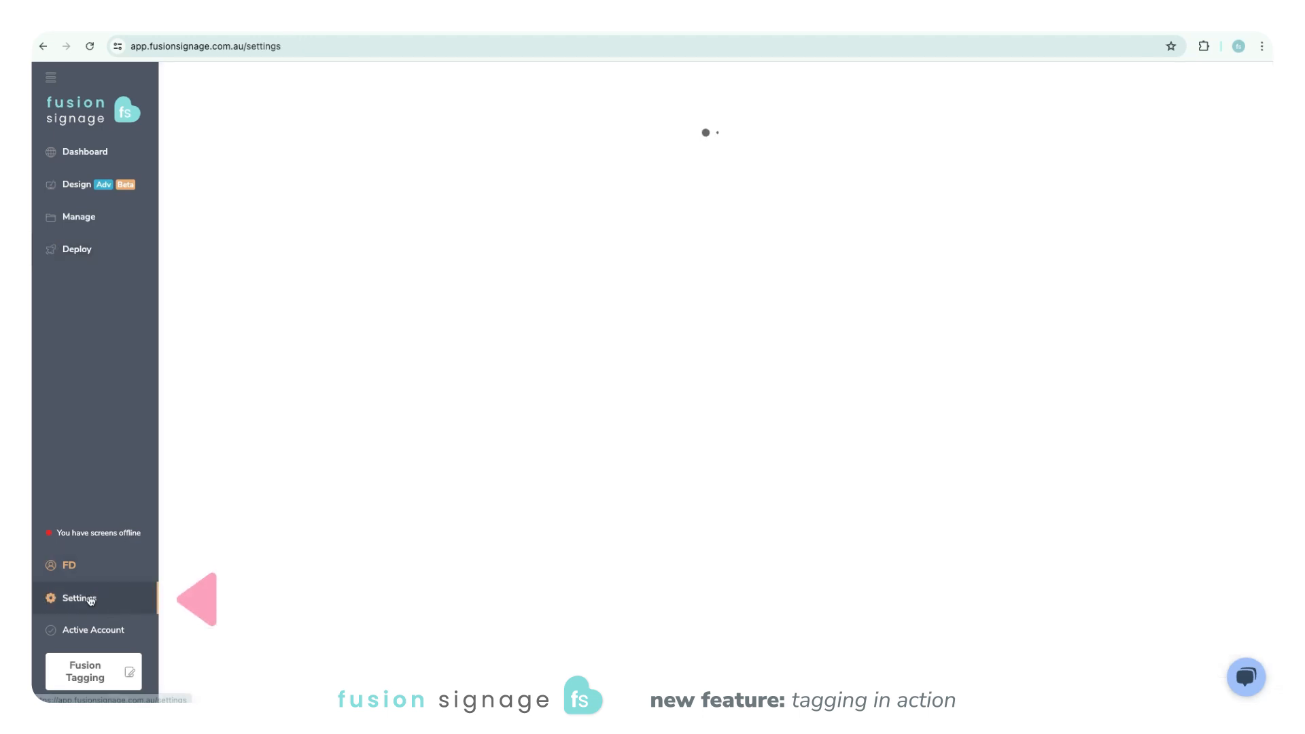
{"action": "left_click", "coordinate": [886, 143]}
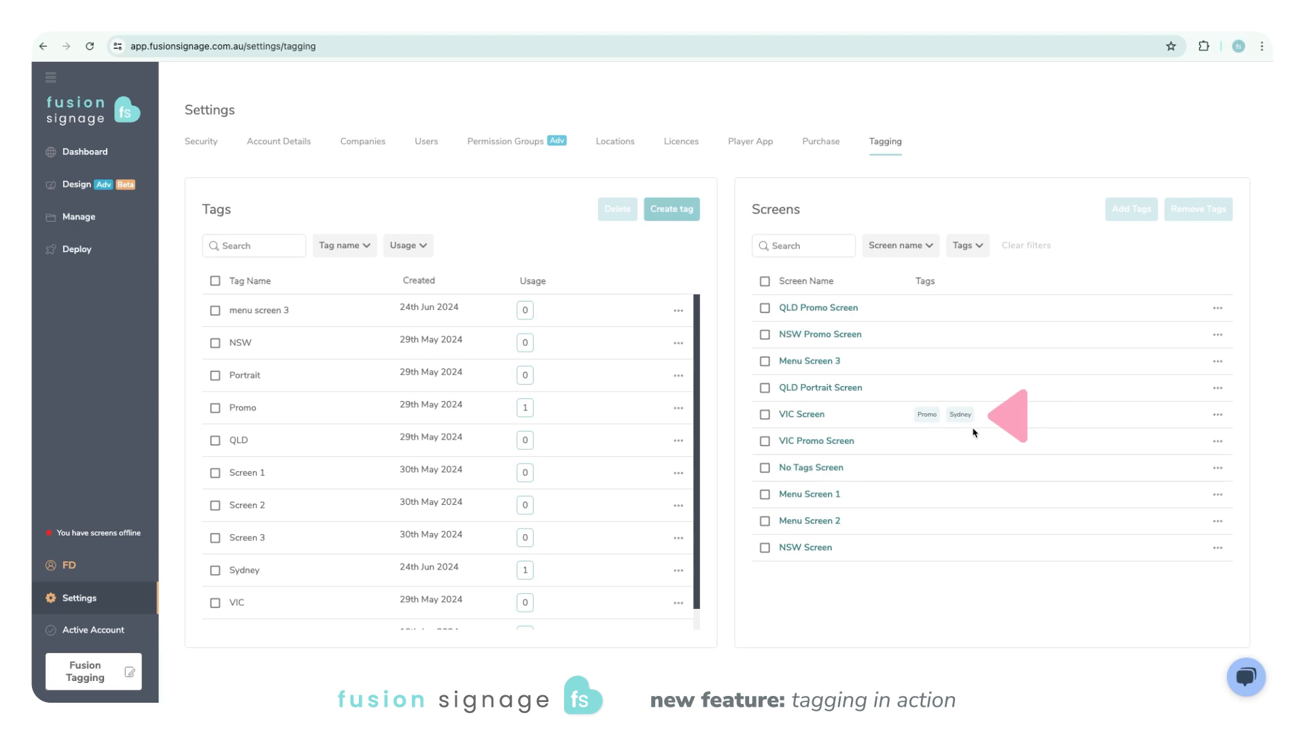
{"action": "left_click", "coordinate": [660, 210]}
{"action": "left_click", "coordinate": [541, 389]}
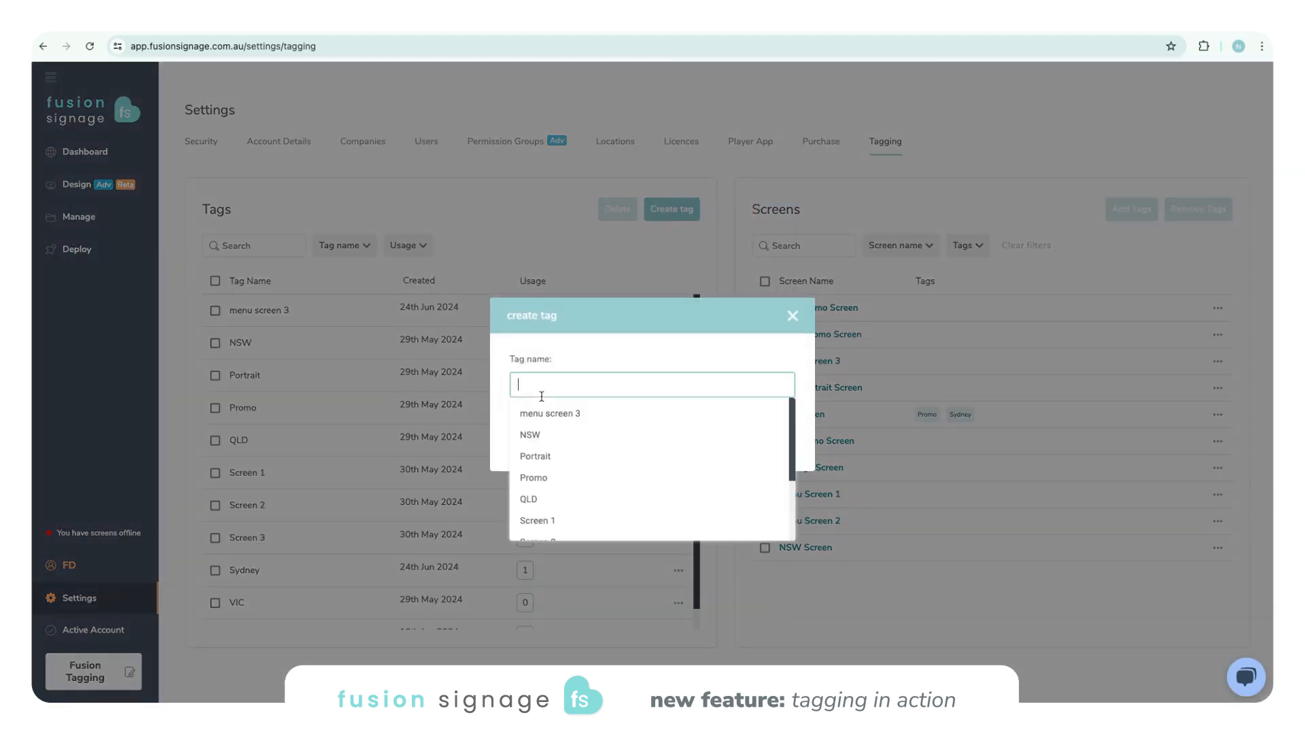
{"action": "type", "text": "Melbourne"}
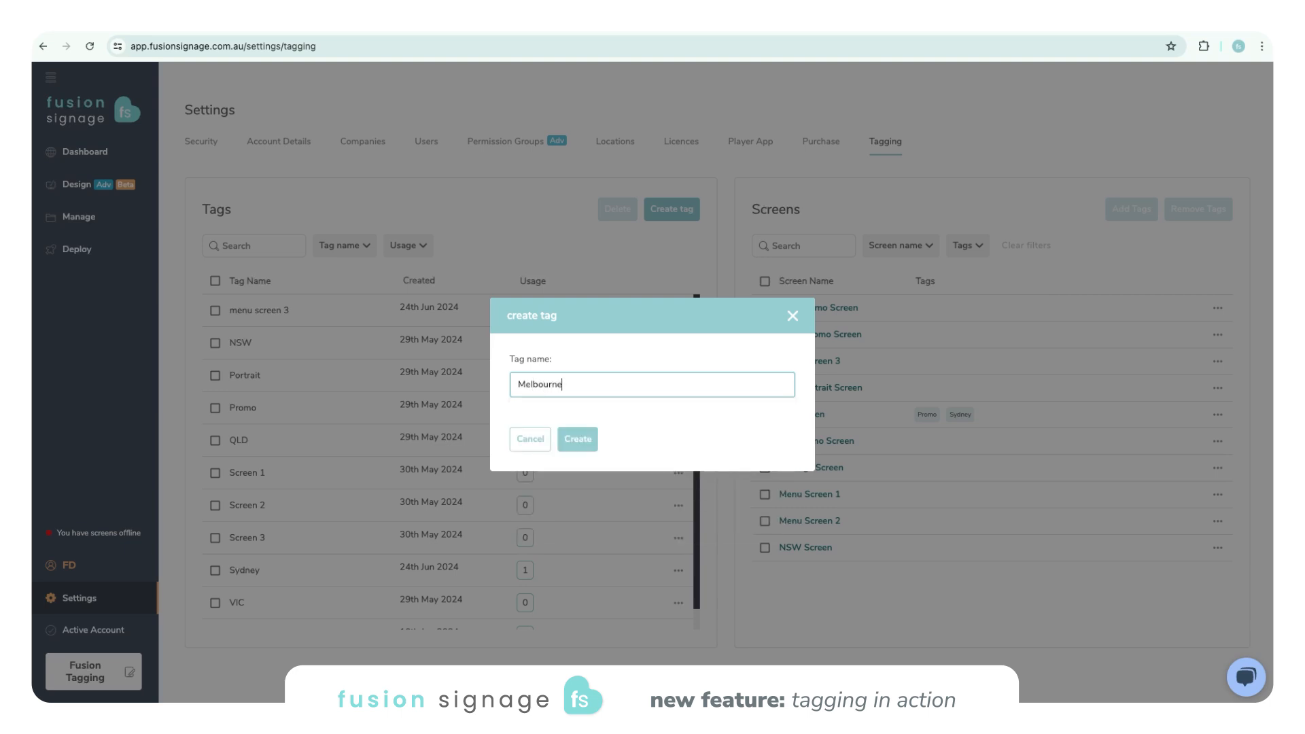
{"action": "left_click", "coordinate": [578, 438]}
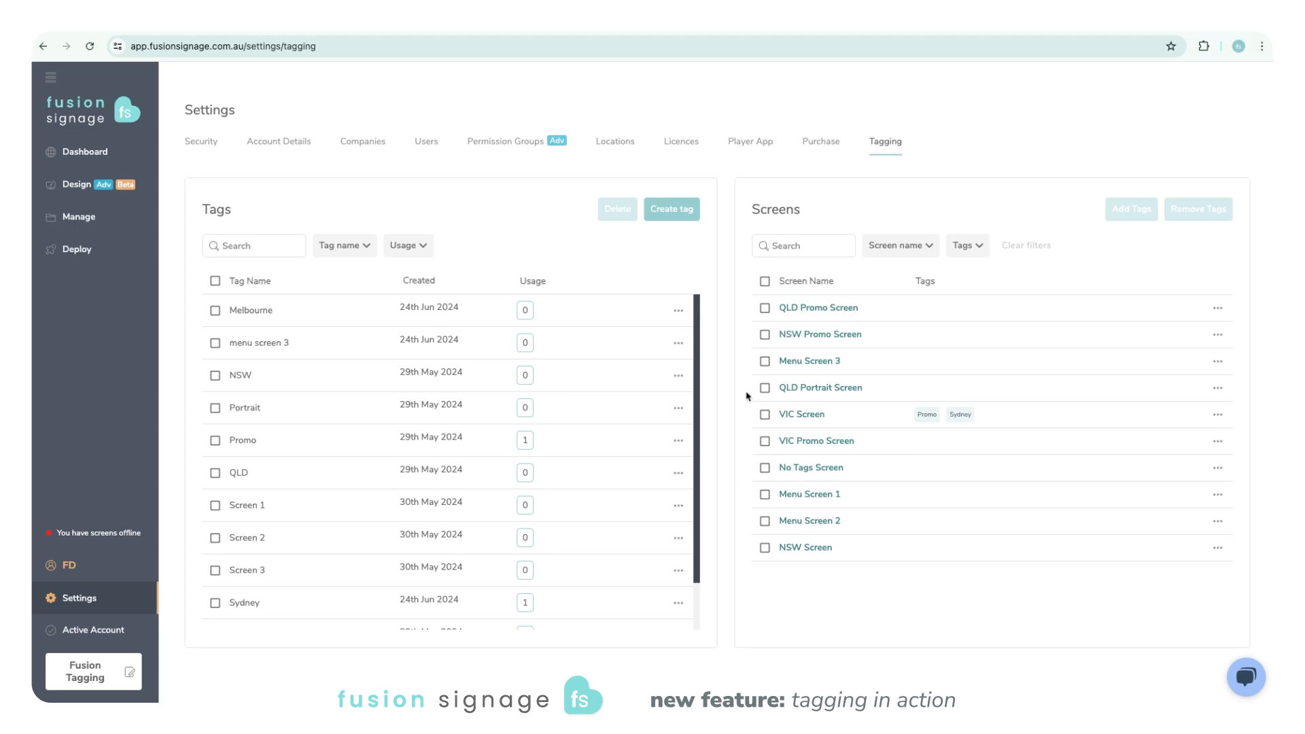
- Add the QLD tag to both QLD Promo Screen and QLD Portrait Screen
{"action": "left_click", "coordinate": [766, 309]}
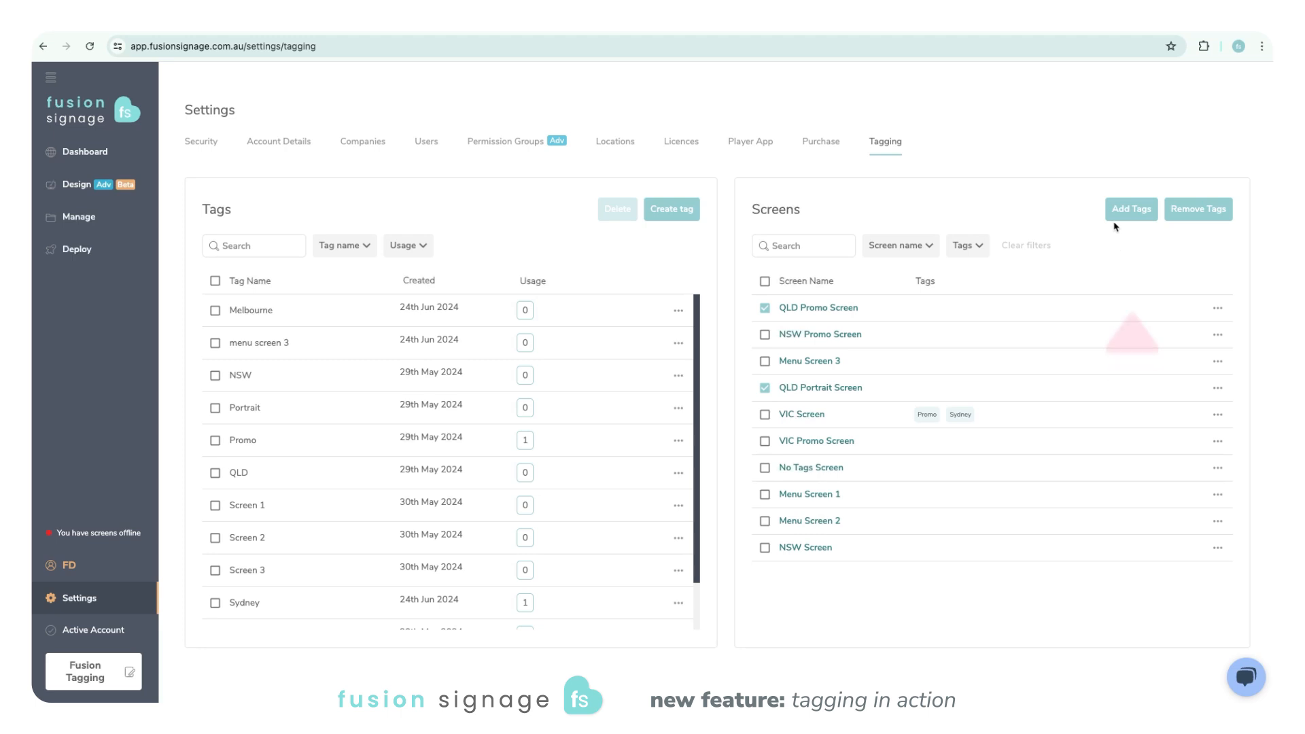
{"action": "left_click", "coordinate": [1131, 210]}
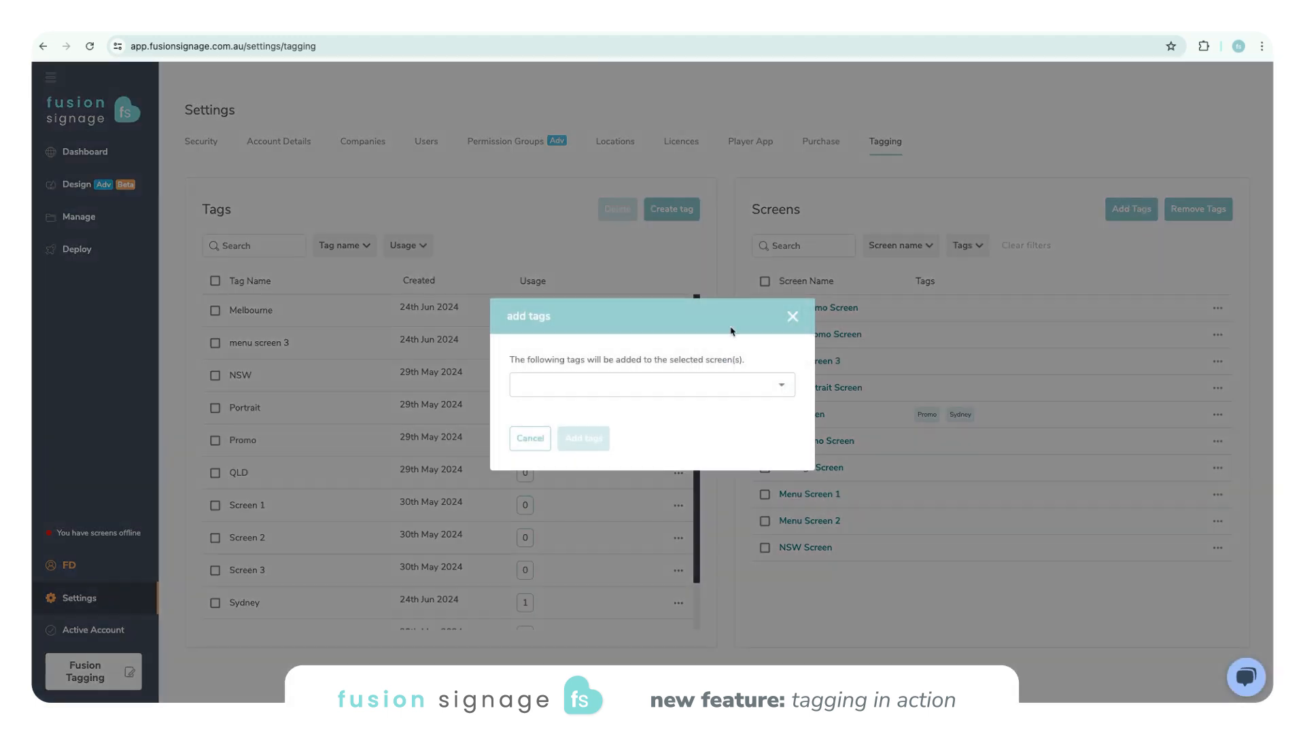
{"action": "left_click", "coordinate": [636, 383]}
{"action": "type", "text": "ql"}
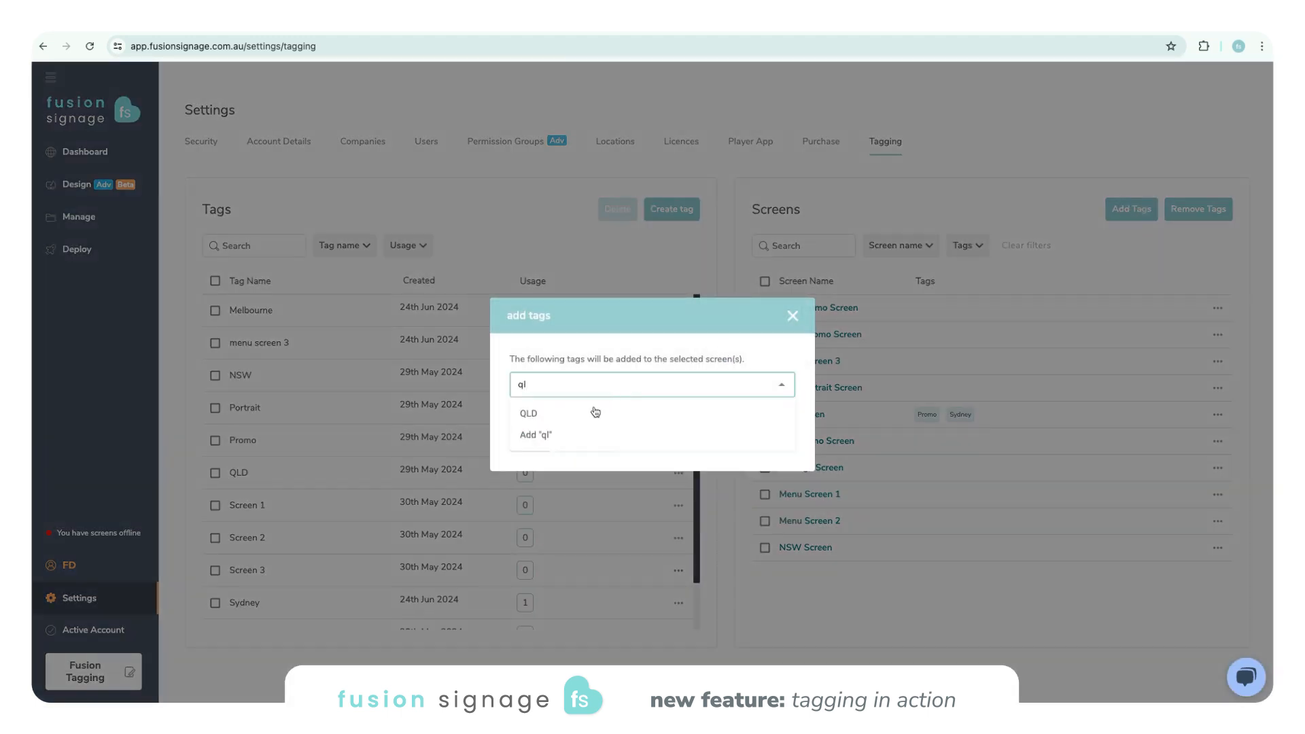
{"action": "left_click", "coordinate": [564, 411]}
{"action": "left_click", "coordinate": [723, 342]}
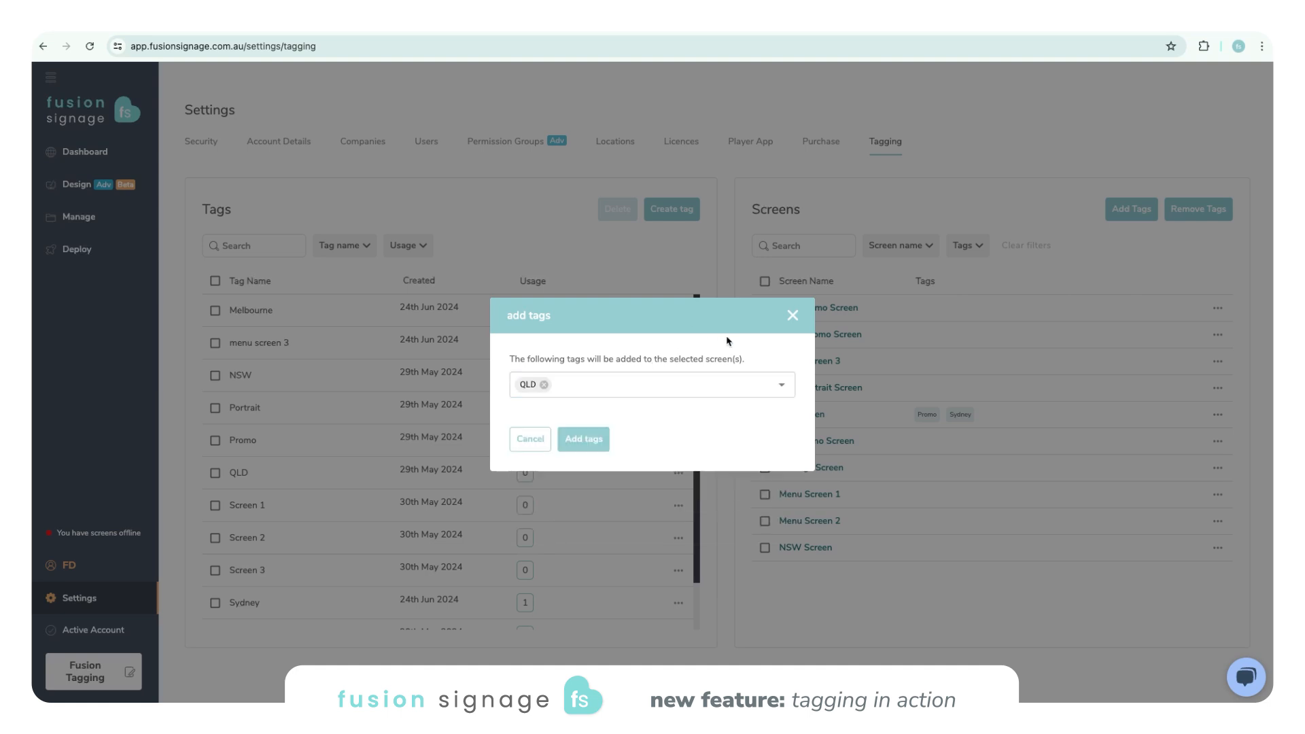
{"action": "left_click", "coordinate": [578, 440]}
{"action": "left_click", "coordinate": [757, 426]}
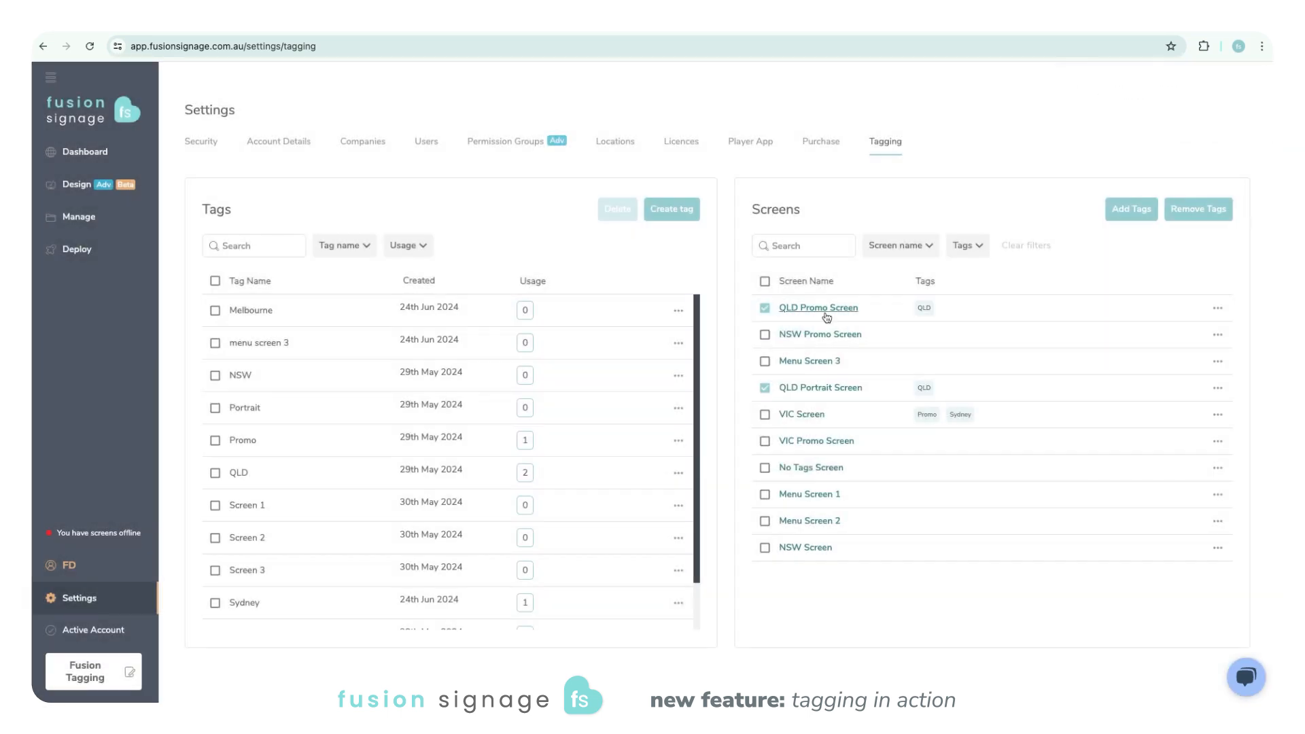
- Add the Promo tag to QLD Promo Screen only, leaving QLD Portrait Screen out of the selection
{"action": "left_click", "coordinate": [765, 388]}
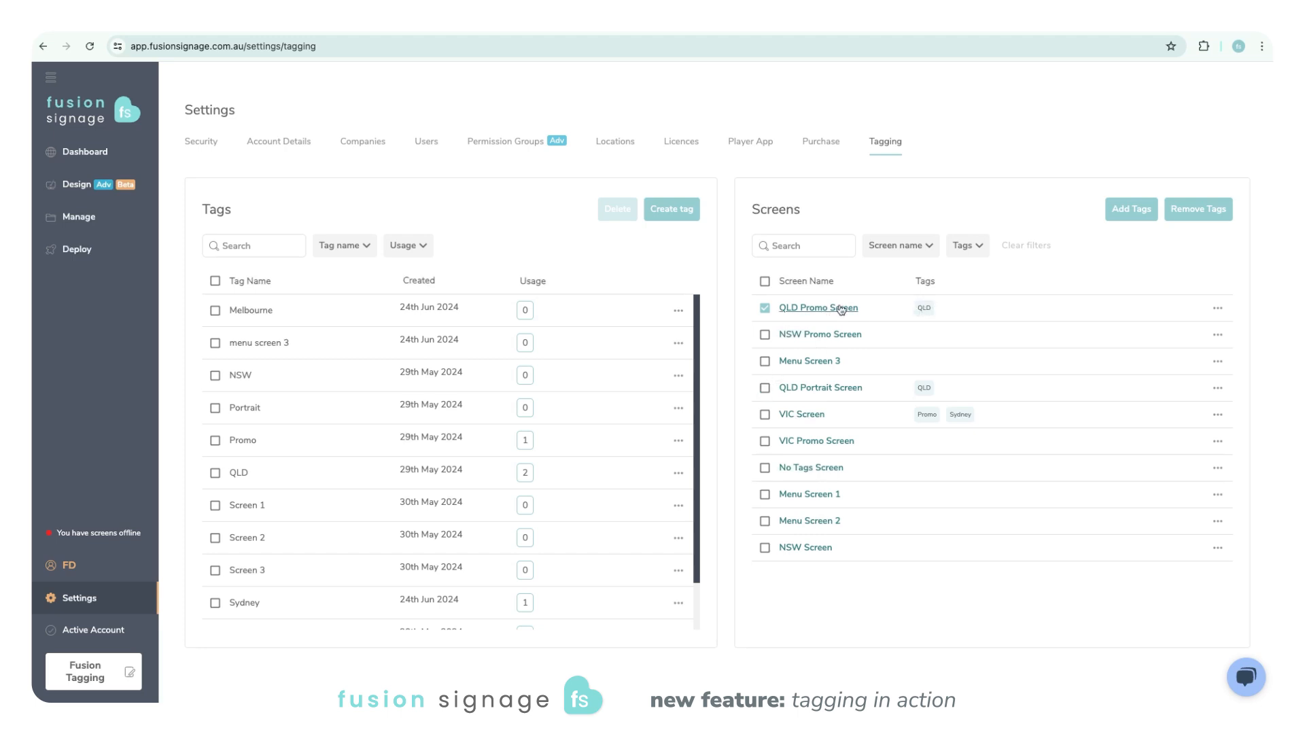
{"action": "left_click", "coordinate": [1132, 209]}
{"action": "left_click", "coordinate": [642, 390]}
{"action": "left_click", "coordinate": [539, 499]}
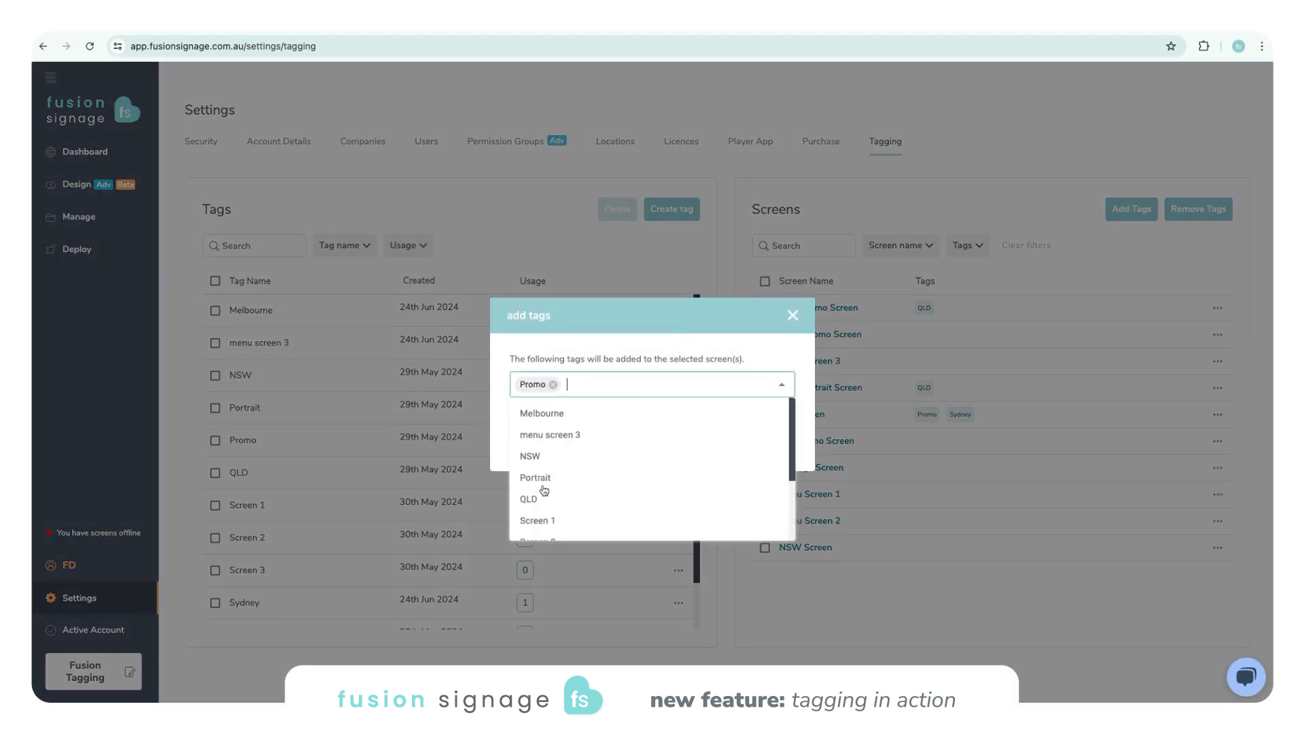
{"action": "left_click", "coordinate": [583, 352]}
{"action": "left_click", "coordinate": [583, 438]}
{"action": "left_click", "coordinate": [752, 422]}
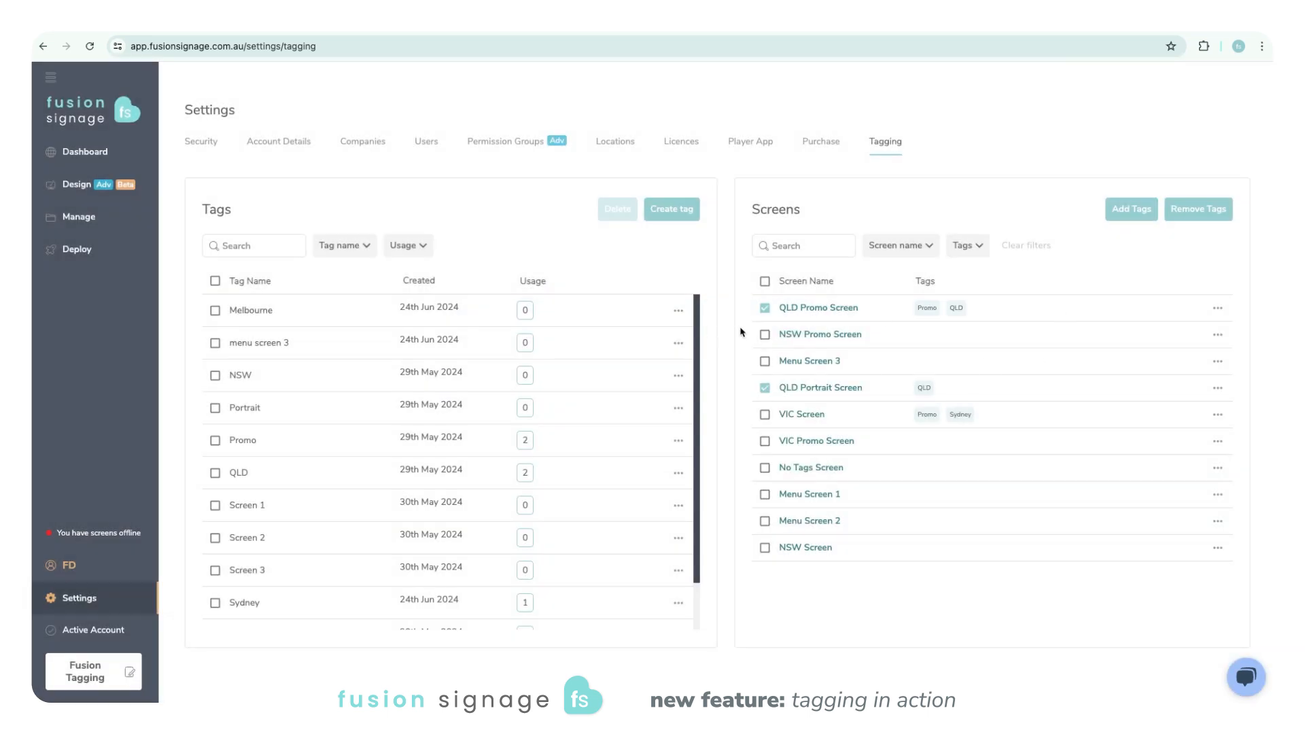
- Add the Portrait tag to QLD Portrait Screen only and clear the screen selection
{"action": "left_click", "coordinate": [1131, 209]}
{"action": "left_click", "coordinate": [604, 386]}
{"action": "type", "text": "port"}
{"action": "left_click", "coordinate": [547, 412]}
{"action": "left_click", "coordinate": [648, 353]}
{"action": "left_click", "coordinate": [530, 440]}
{"action": "left_click", "coordinate": [744, 424]}
{"action": "left_click", "coordinate": [765, 391]}
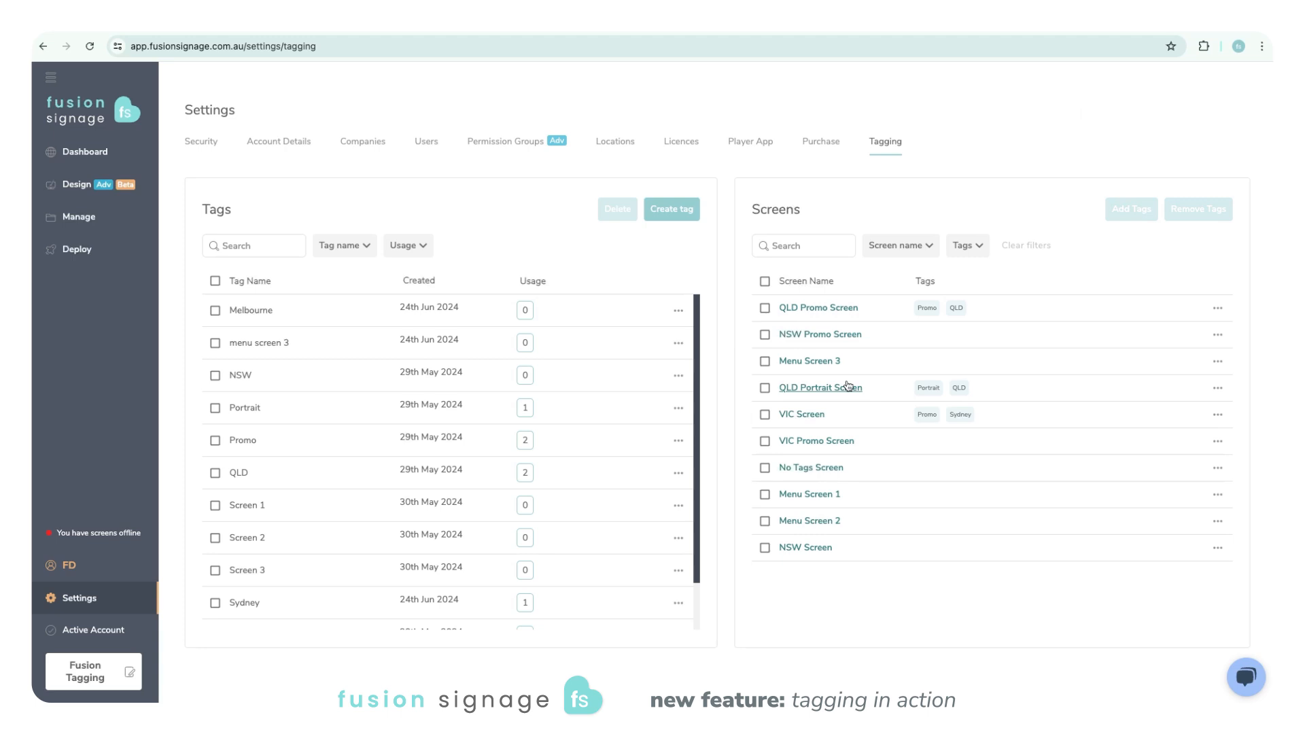
- Remove the Promo and Sydney tags from VIC Screen and confirm the removal
{"action": "left_click", "coordinate": [765, 415]}
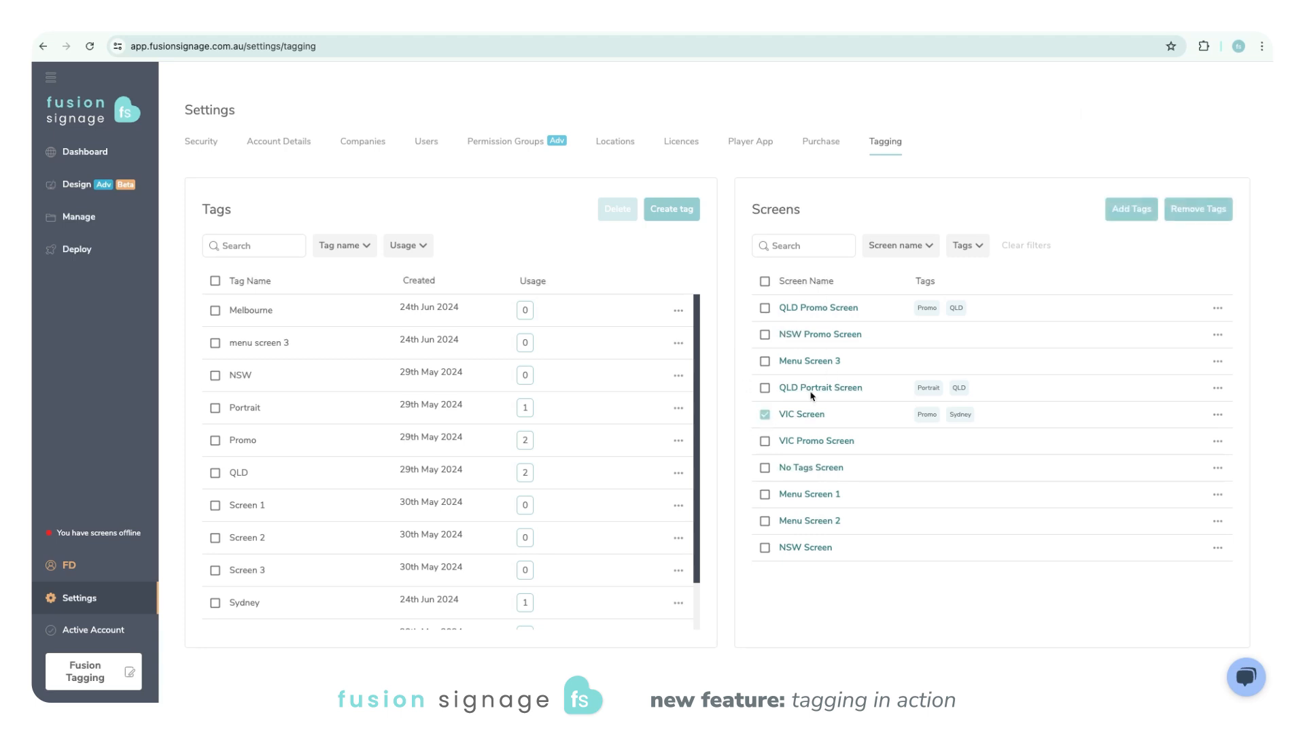
{"action": "left_click", "coordinate": [1200, 210]}
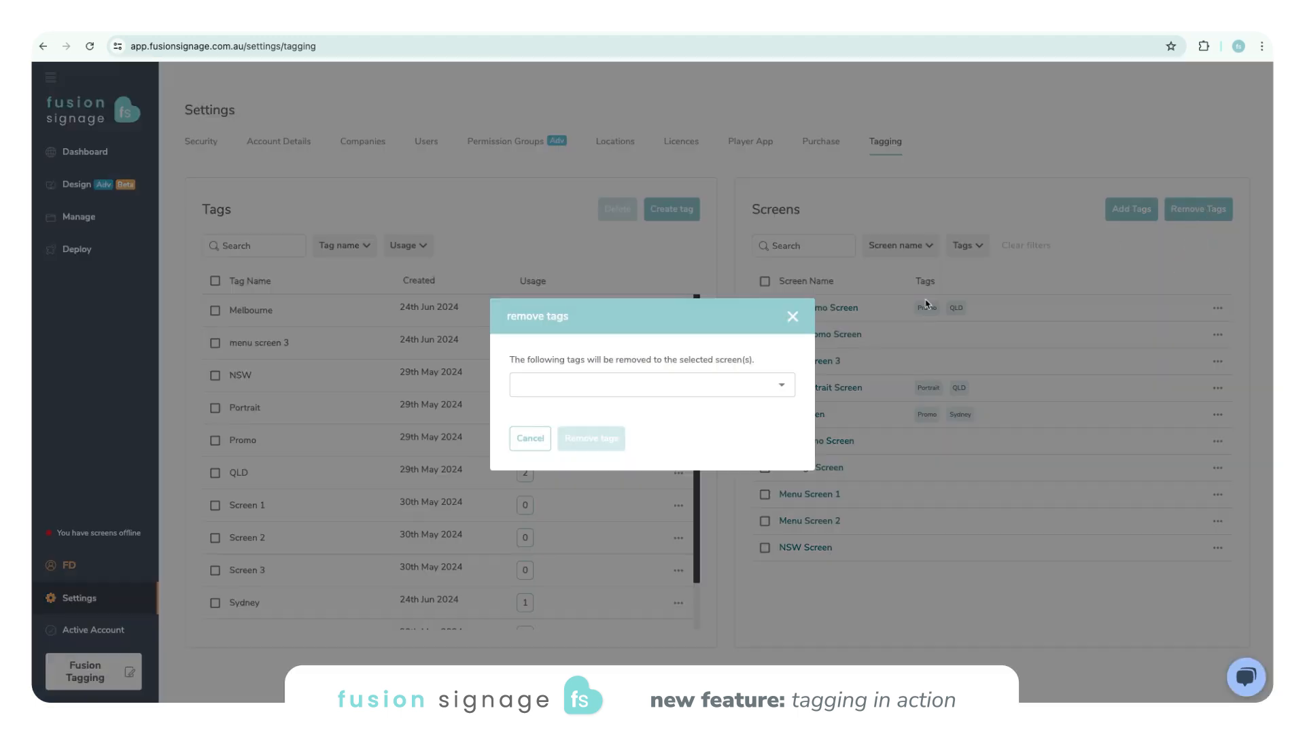
{"action": "left_click", "coordinate": [700, 381]}
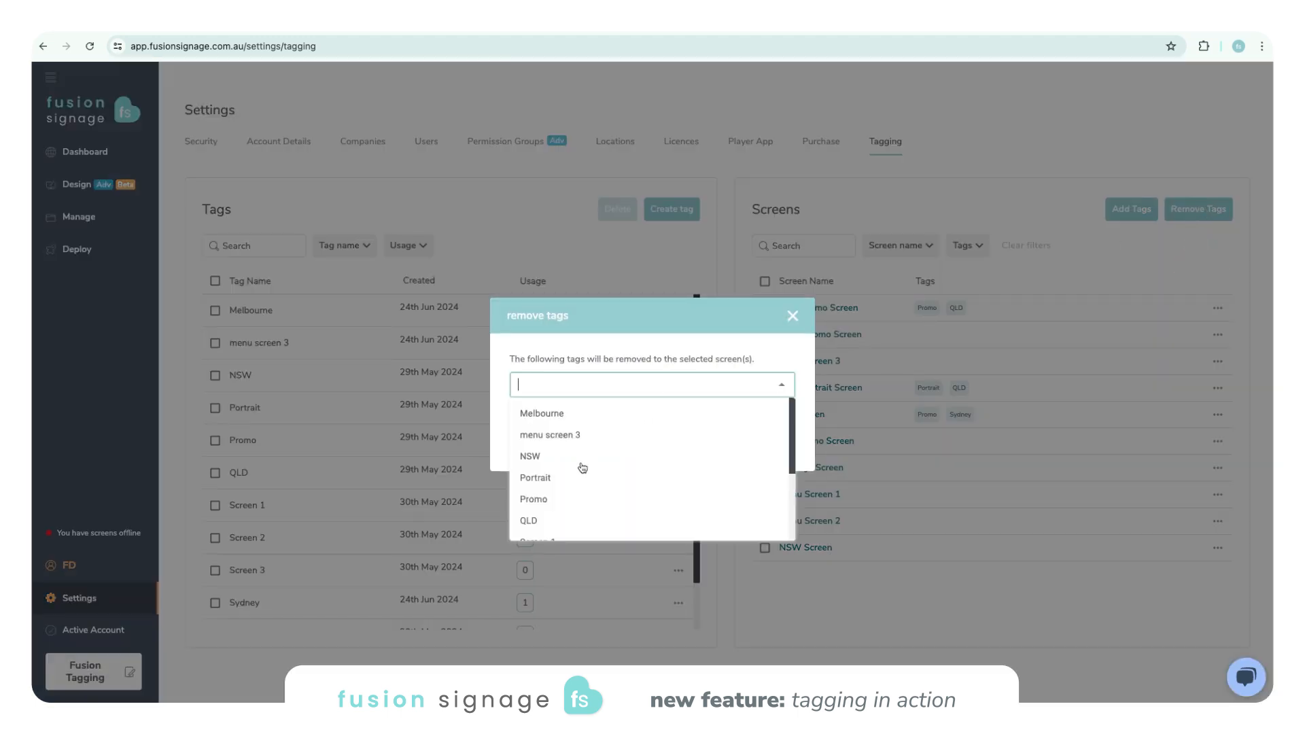
{"action": "left_click", "coordinate": [554, 501]}
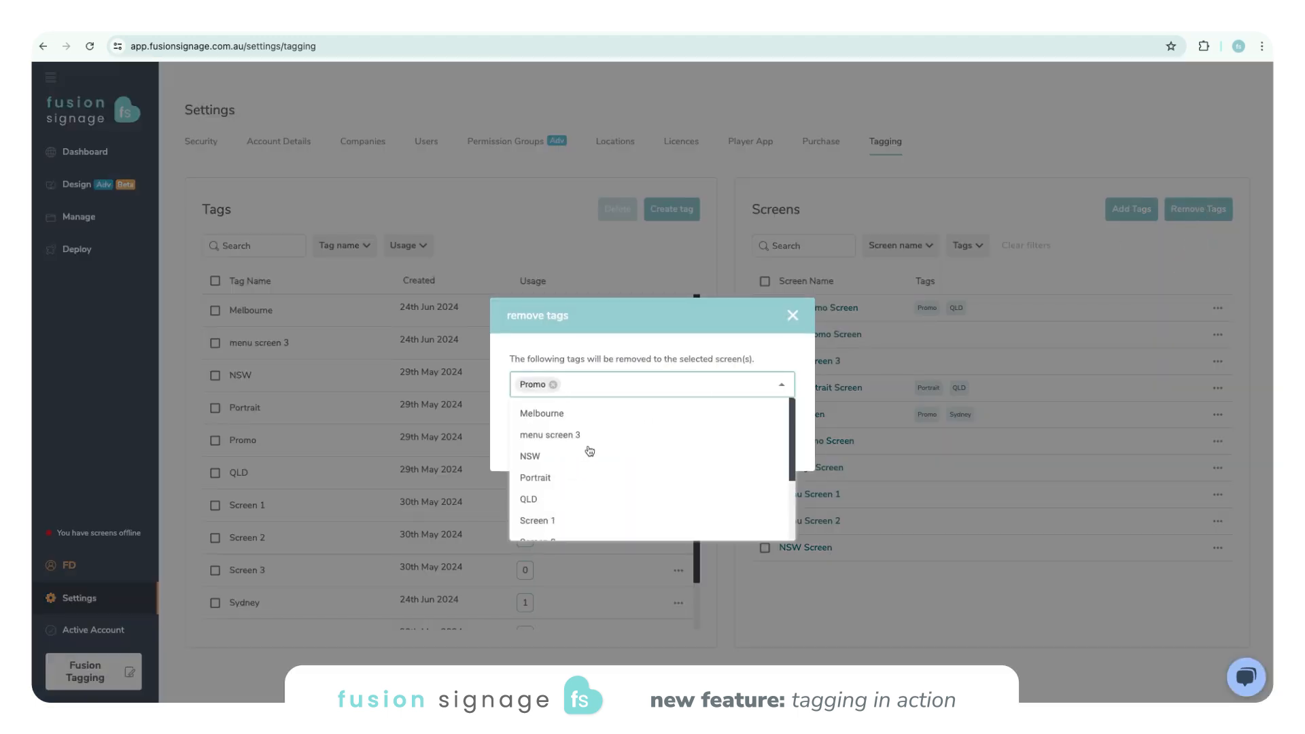
{"action": "scroll", "coordinate": [564, 484], "scroll_direction": "down", "scroll_amount": 3}
{"action": "left_click", "coordinate": [563, 482]}
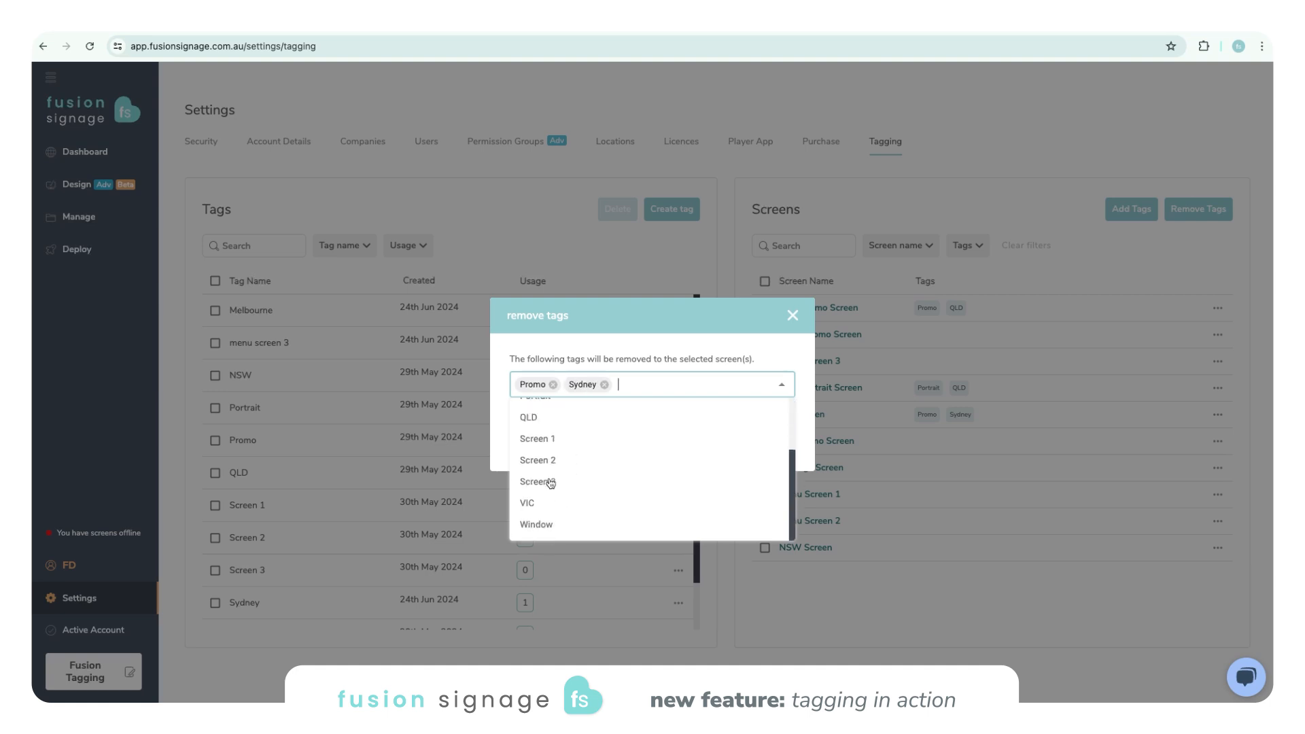
{"action": "left_click", "coordinate": [661, 355]}
{"action": "left_click", "coordinate": [589, 441]}
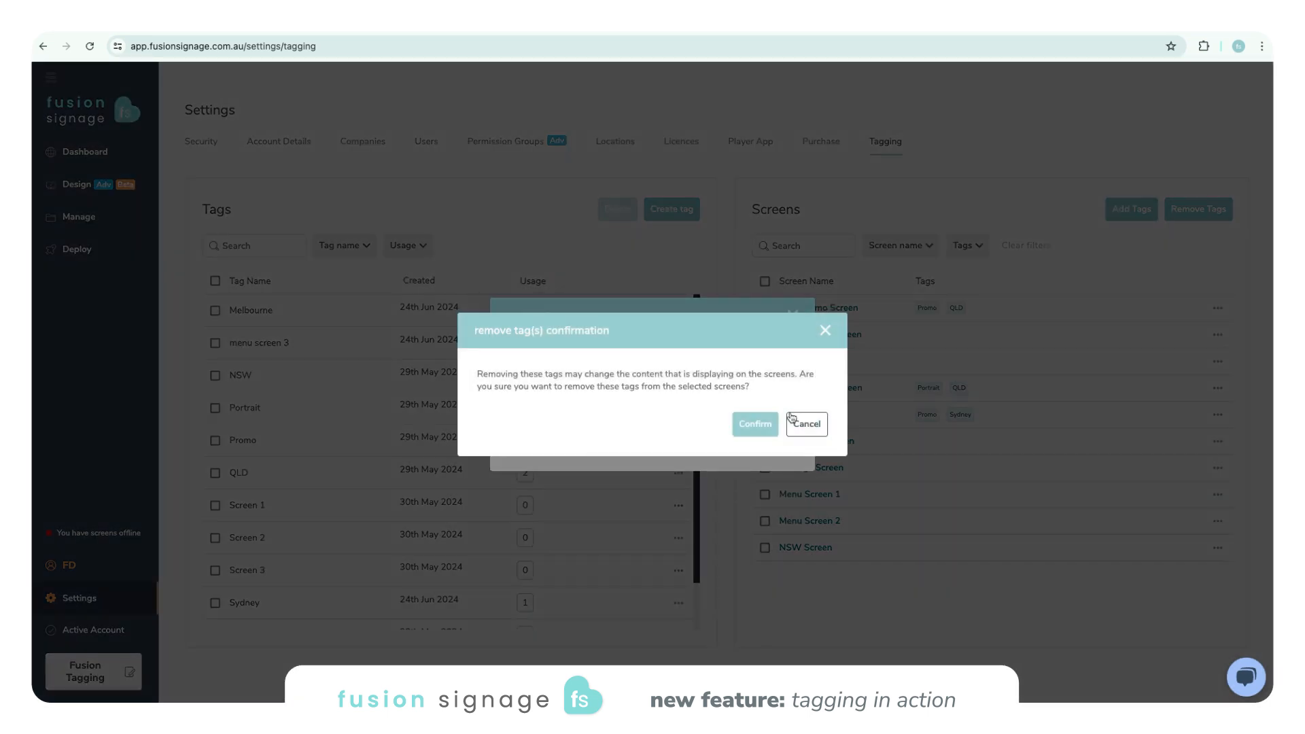
{"action": "left_click", "coordinate": [755, 424]}
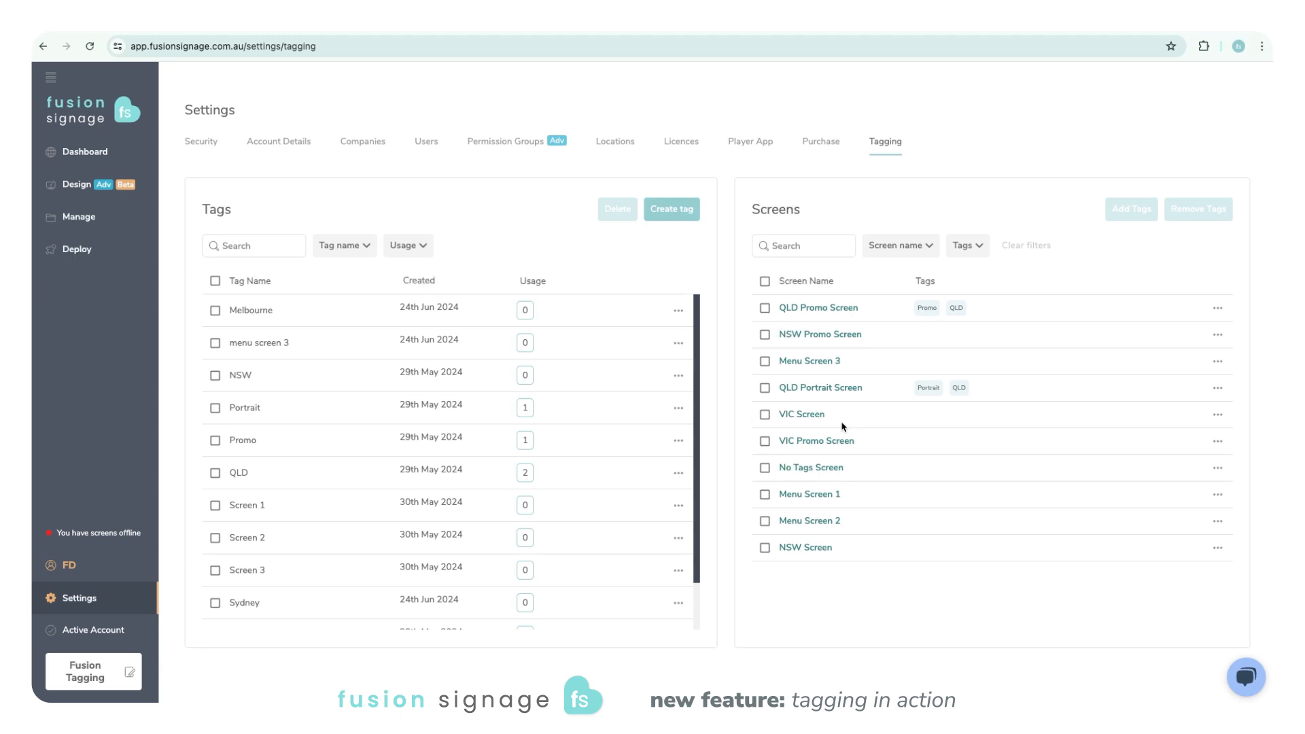
- Filter the screens by the Portrait tag's usage and try to delete that tag
{"action": "left_click", "coordinate": [524, 408]}
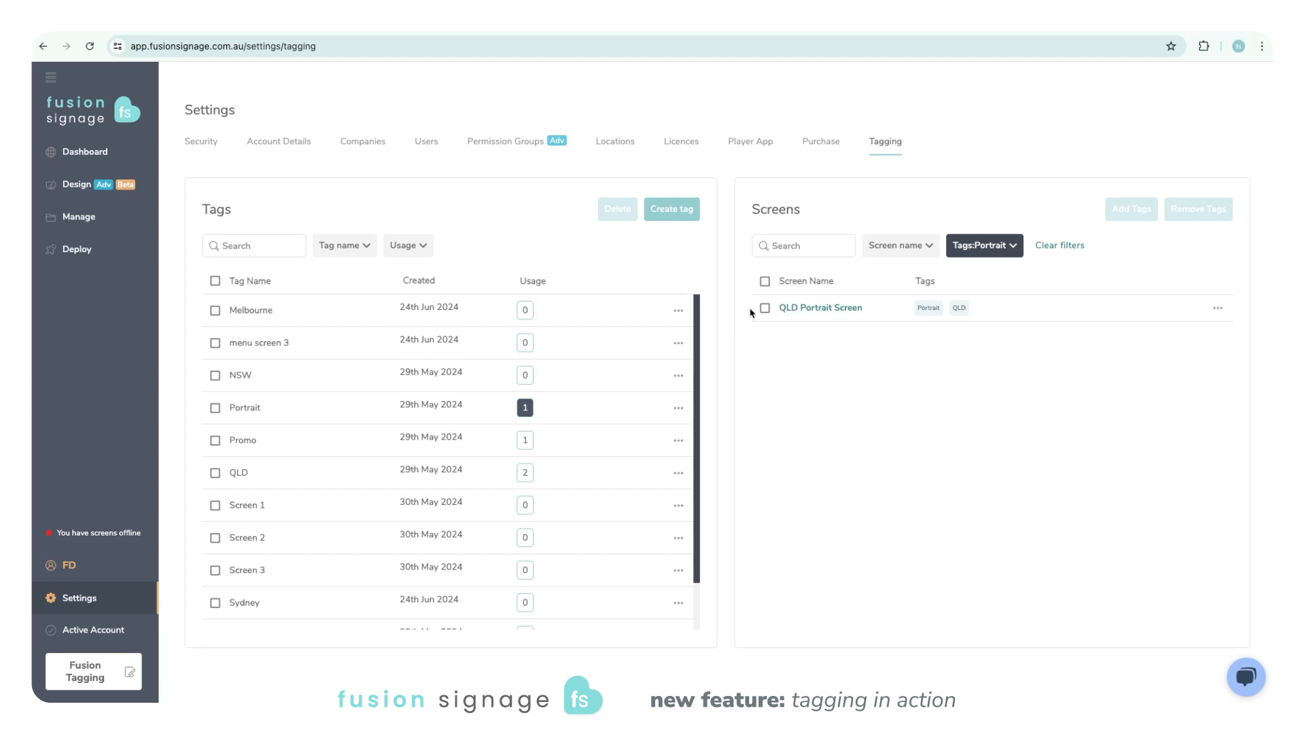
{"action": "left_click", "coordinate": [678, 409]}
{"action": "left_click", "coordinate": [683, 435]}
{"action": "left_click", "coordinate": [673, 421]}
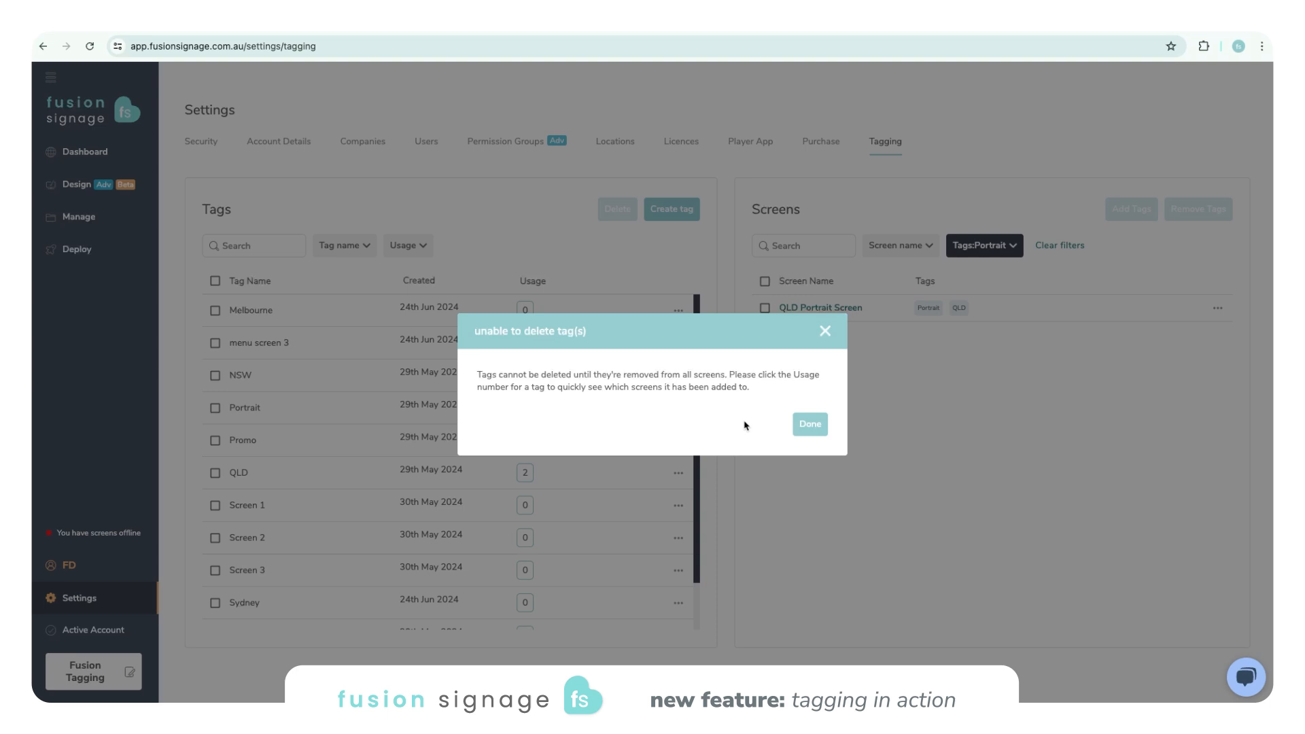
{"action": "left_click", "coordinate": [810, 425]}
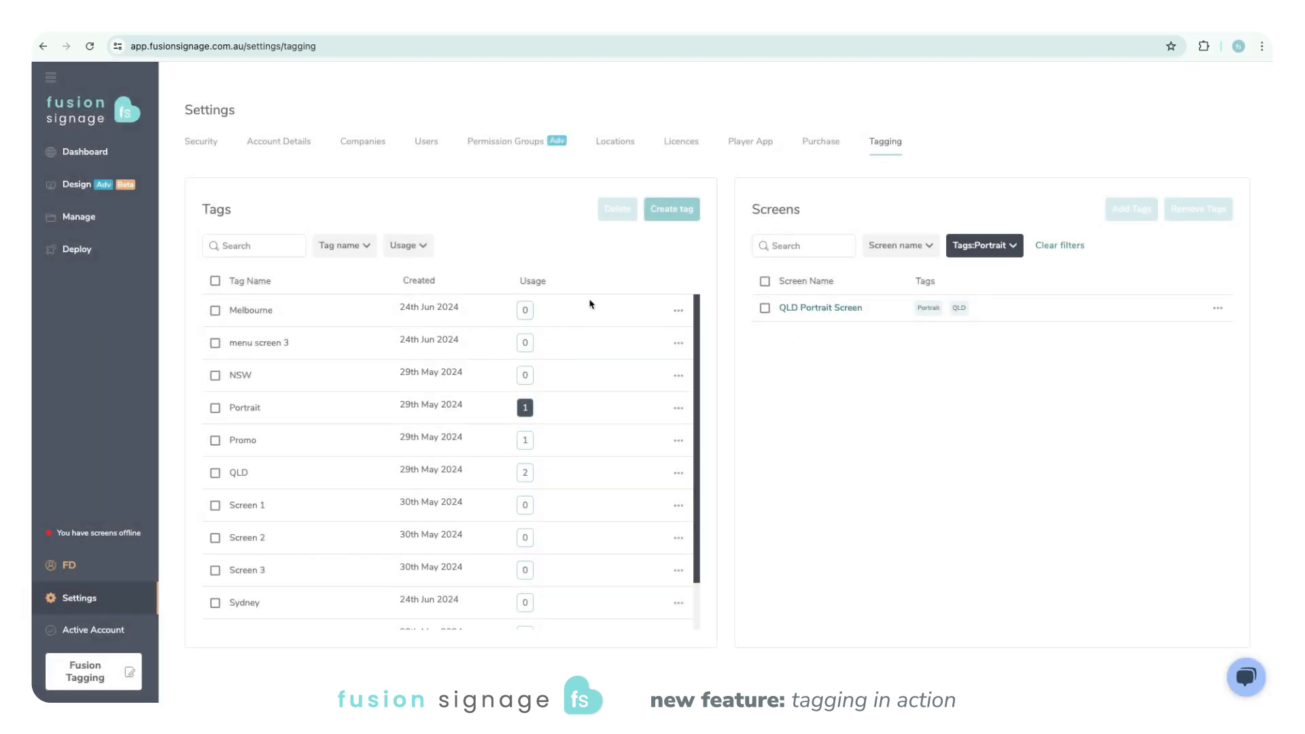
- Check which screens use the Melbourne tag and delete that tag
{"action": "left_click", "coordinate": [527, 311]}
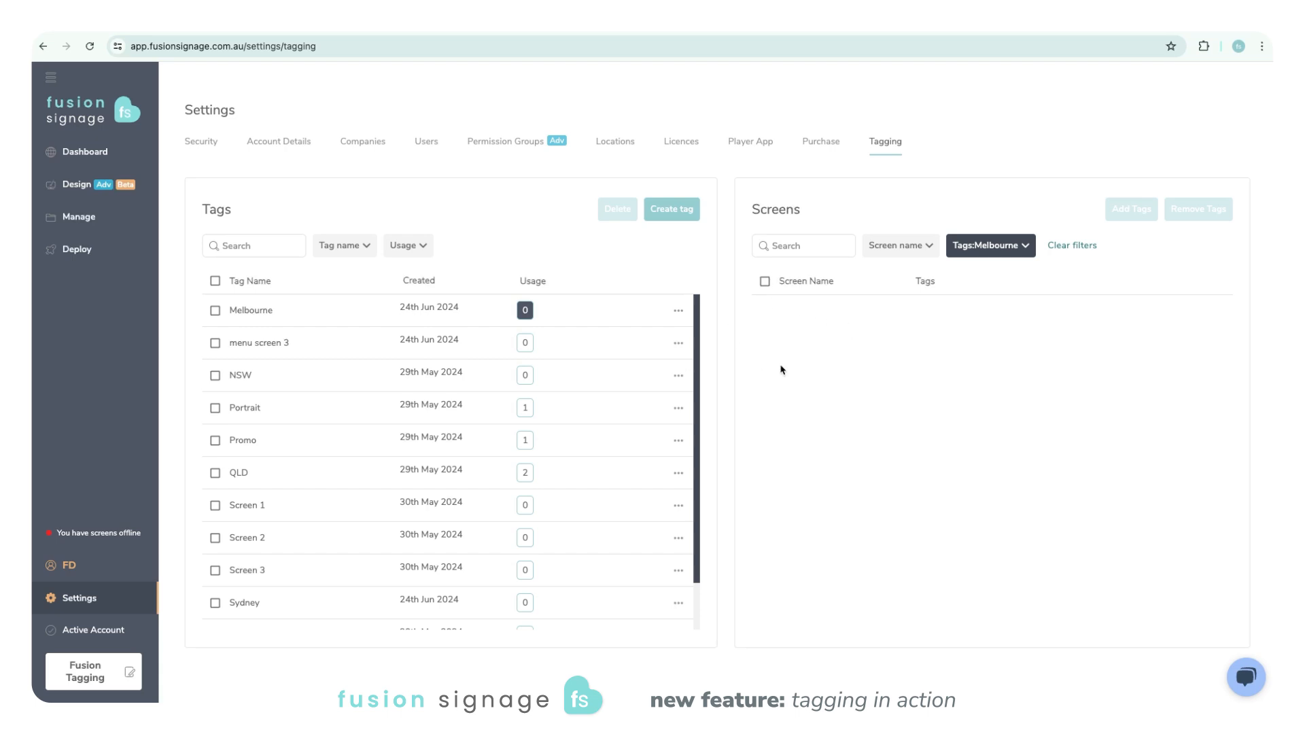
{"action": "left_click", "coordinate": [678, 310]}
{"action": "left_click", "coordinate": [688, 338]}
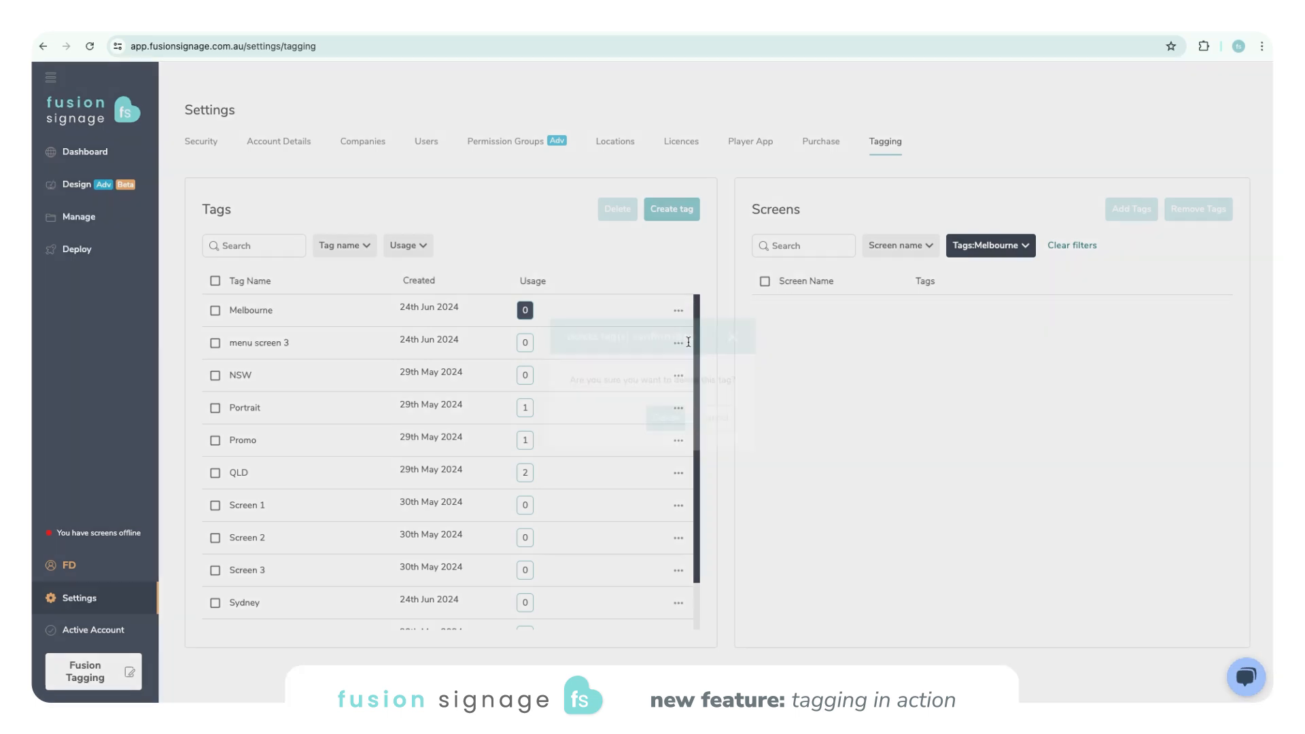
{"action": "left_click", "coordinate": [662, 416]}
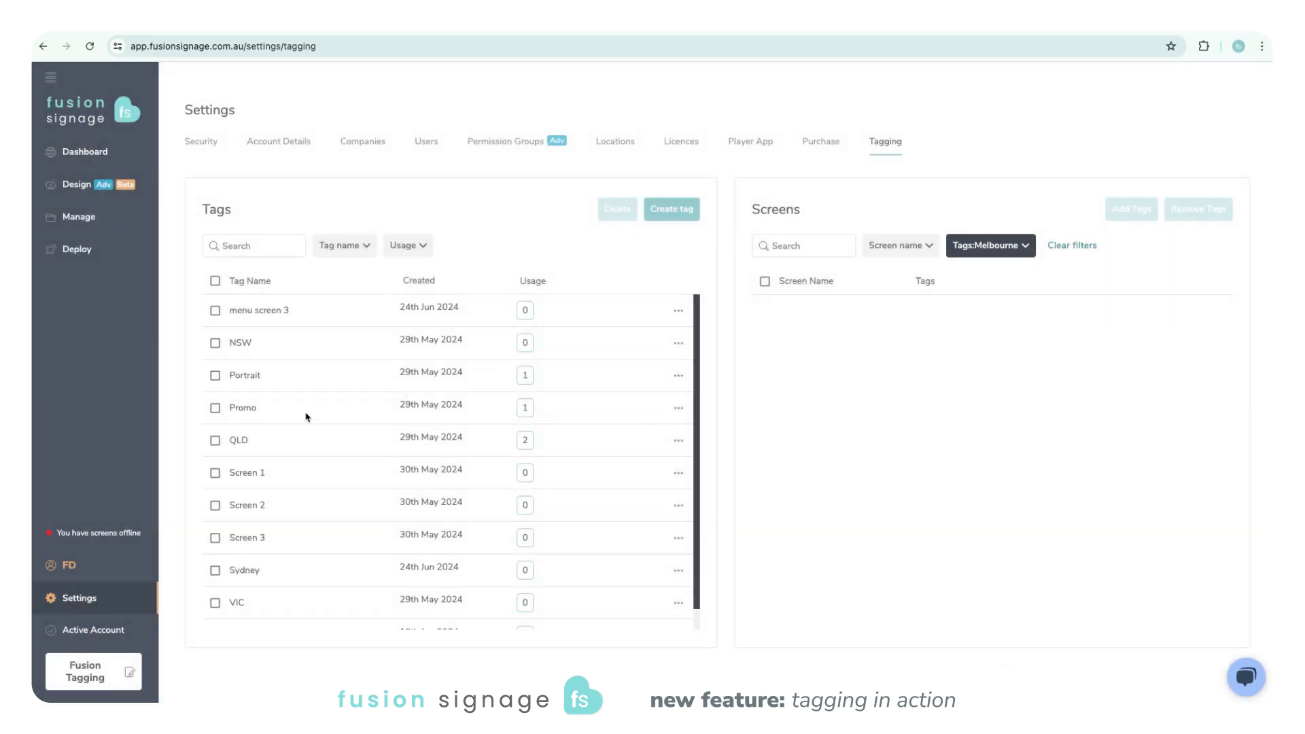
- Clear the screen filter and add the NSW tag to NSW Promo Screen and NSW Screen
{"action": "left_click", "coordinate": [1054, 246]}
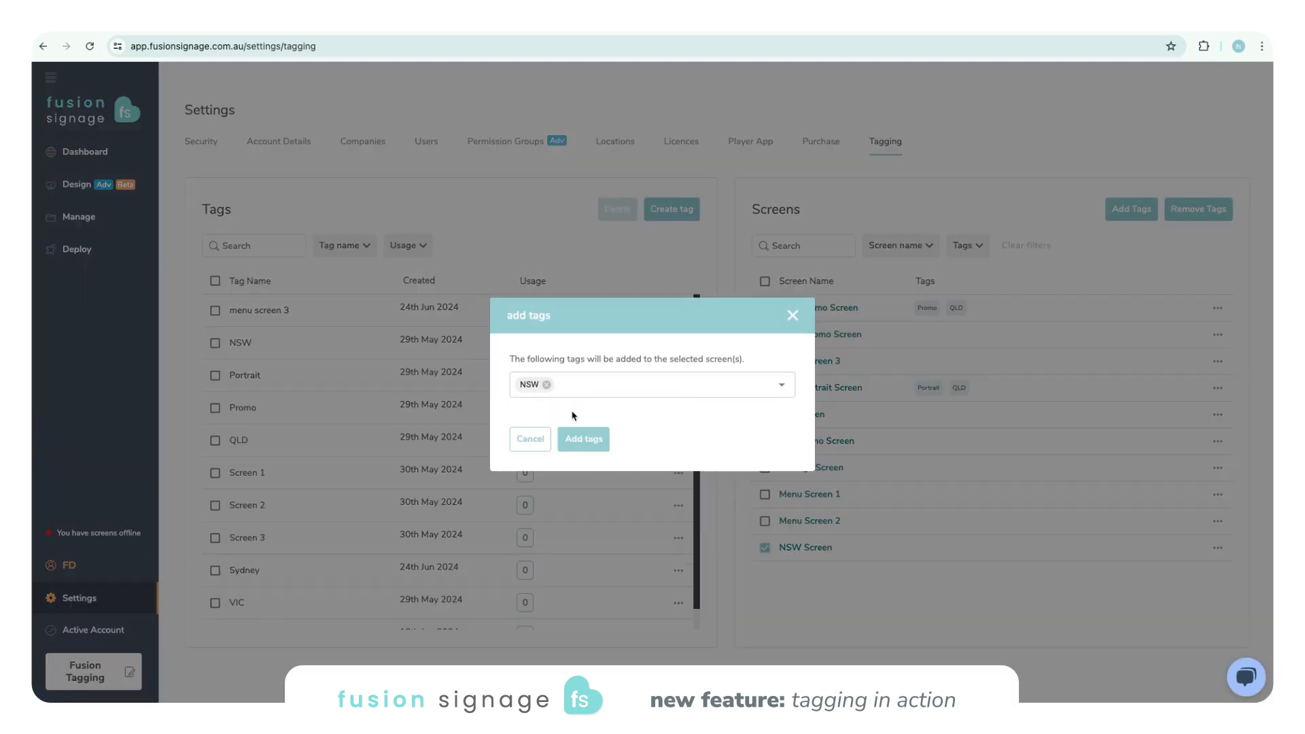
{"action": "left_click", "coordinate": [583, 440]}
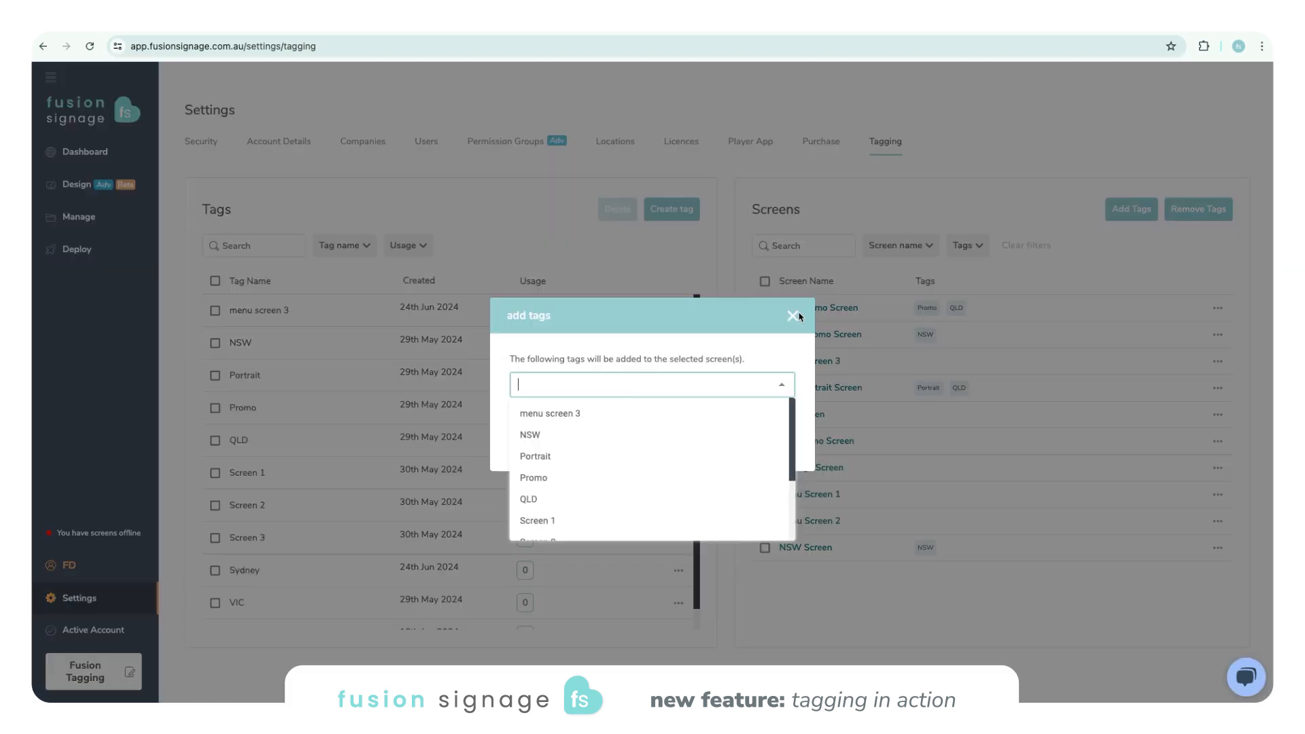
- Add the VIC tag to VIC Screen and the matching Screen 1, Screen 2 and Screen 3 tags to the menu screens
{"action": "left_click", "coordinate": [792, 316]}
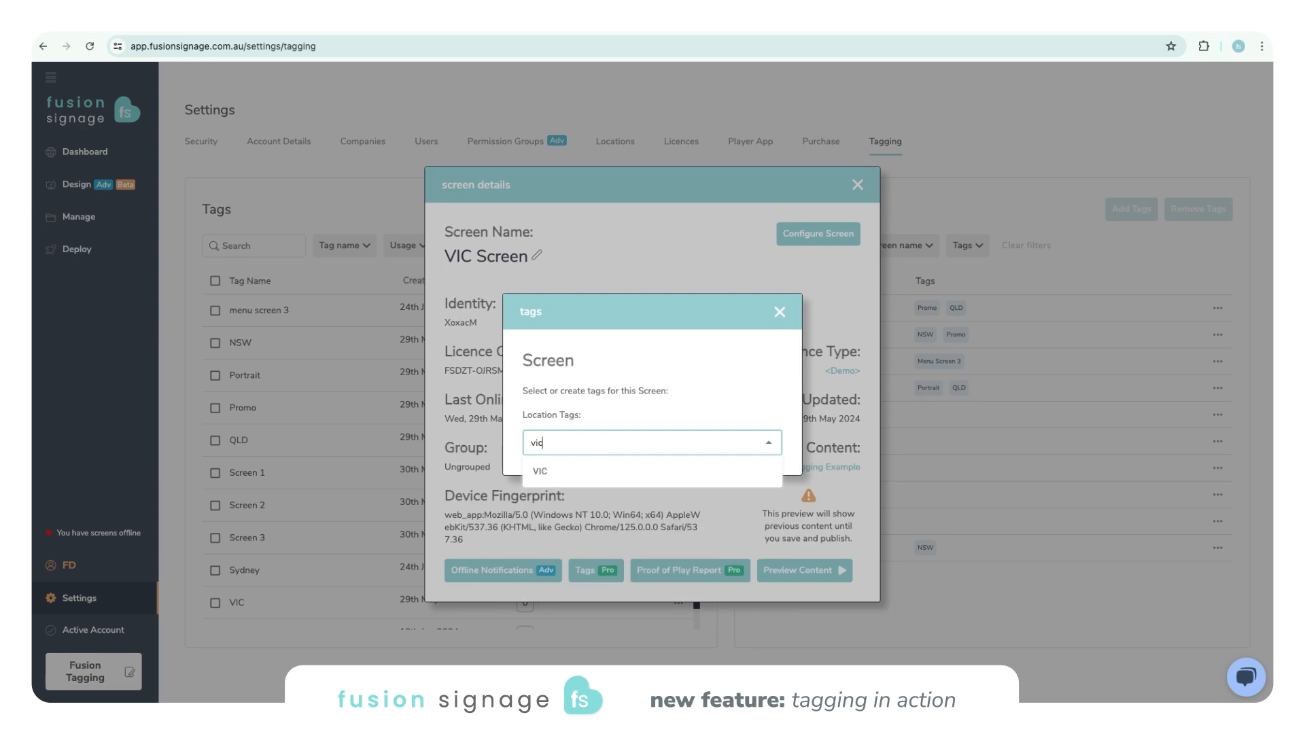
{"action": "left_click", "coordinate": [583, 440]}
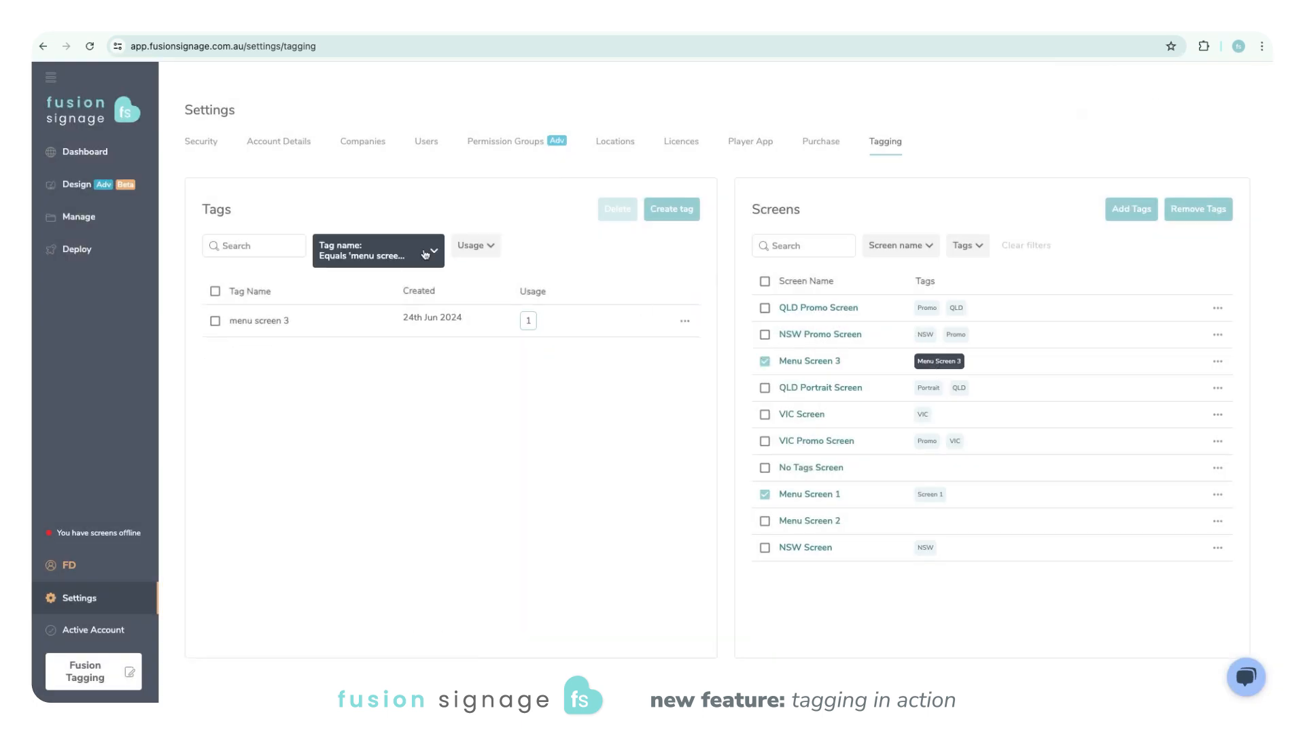
{"action": "left_click", "coordinate": [425, 254]}
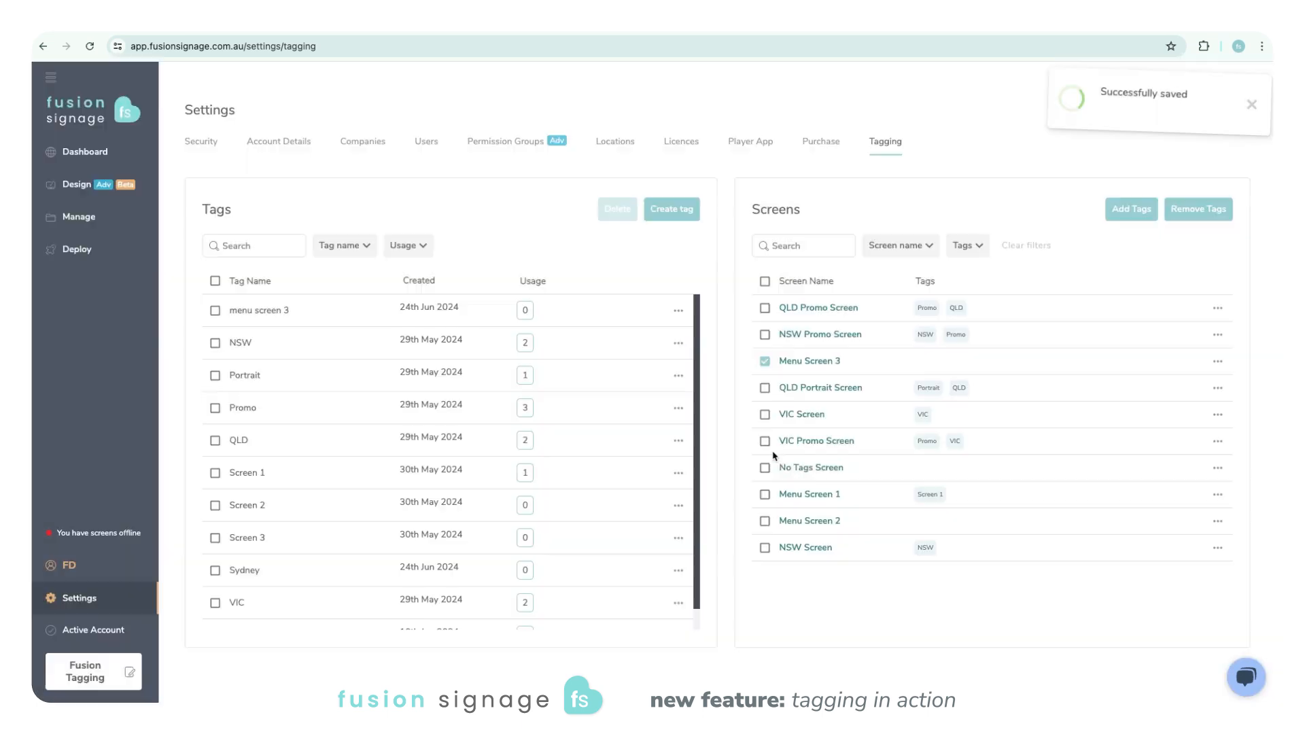
{"action": "left_click", "coordinate": [1131, 209]}
{"action": "left_click", "coordinate": [578, 440]}
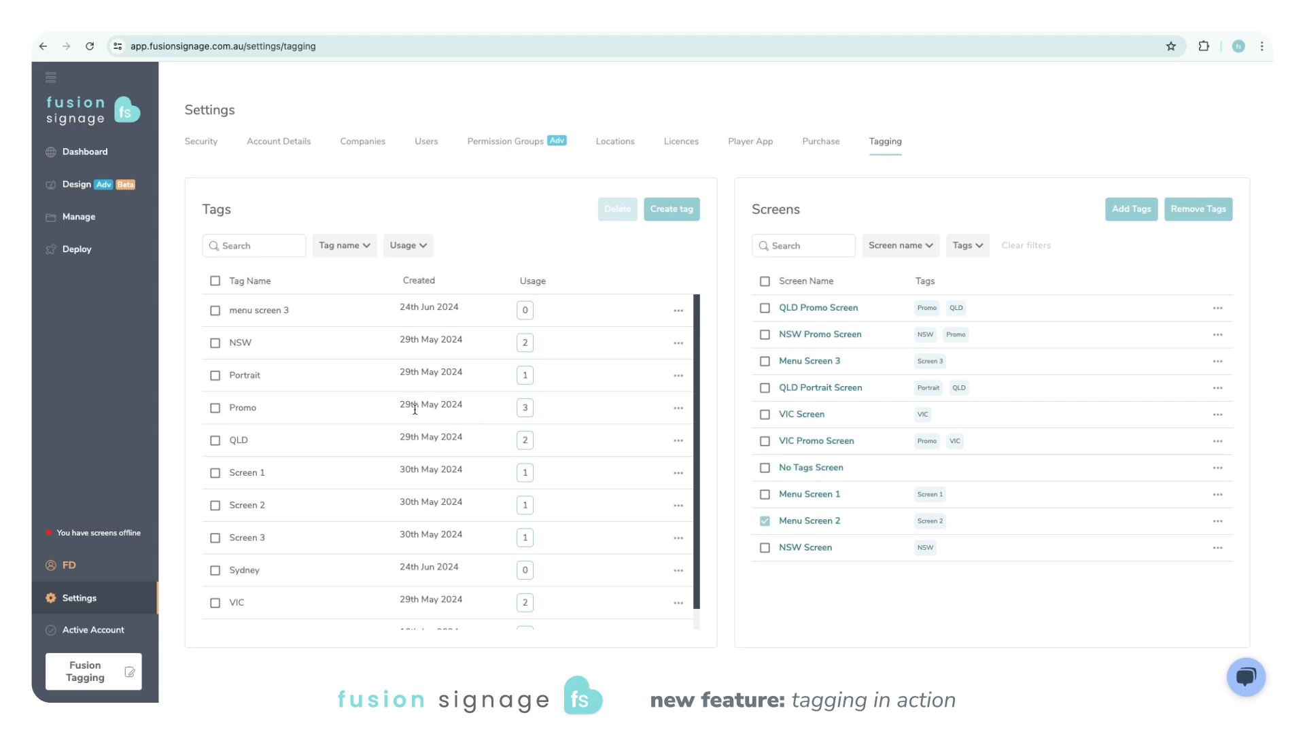
- Look through the Tagging Media folder and open the Tagging Example playlist from the Tagging folder
{"action": "left_click", "coordinate": [105, 223]}
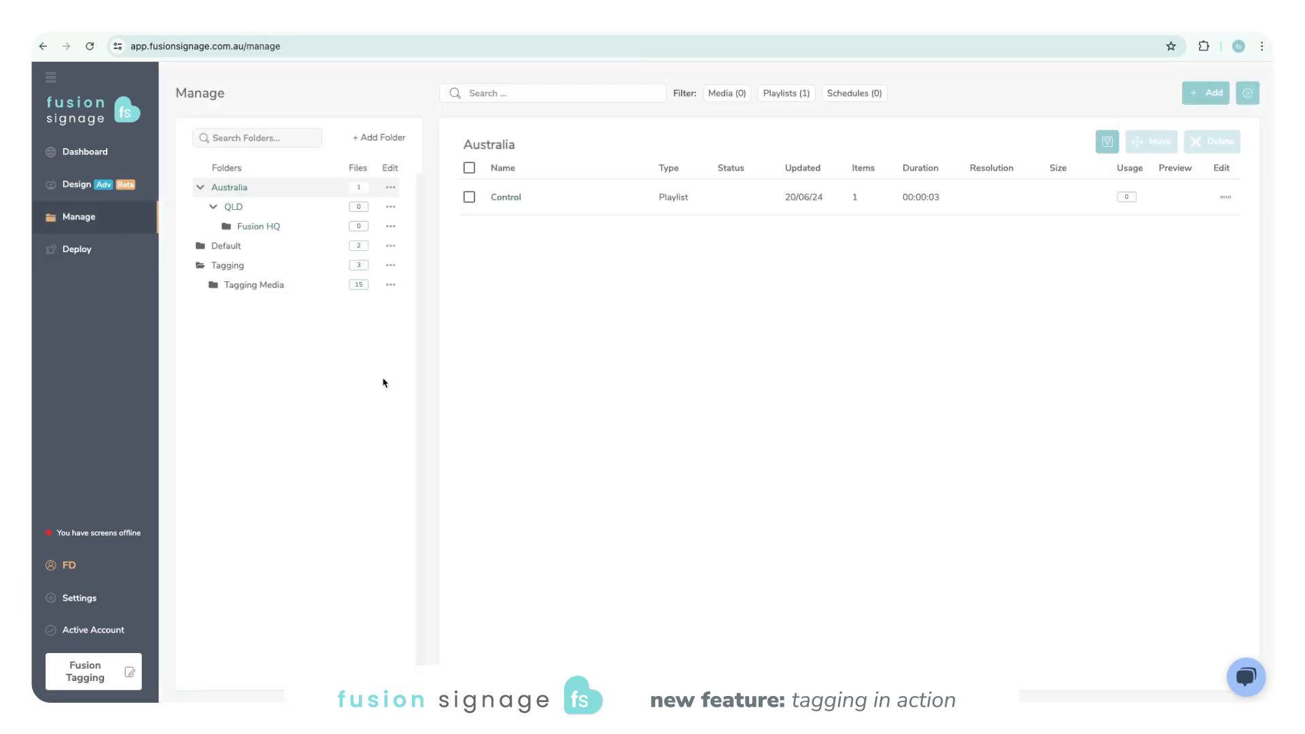
{"action": "left_click", "coordinate": [262, 285]}
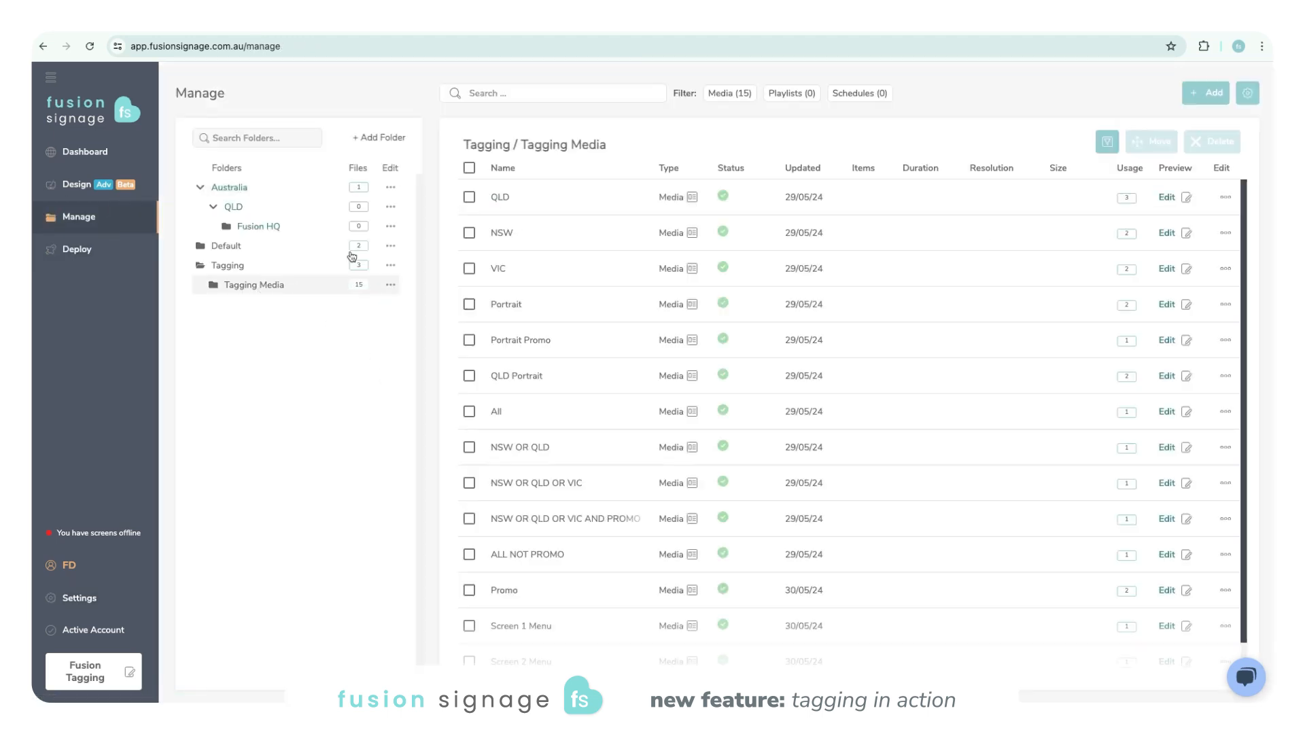
{"action": "left_click", "coordinate": [299, 269]}
{"action": "left_click", "coordinate": [507, 203]}
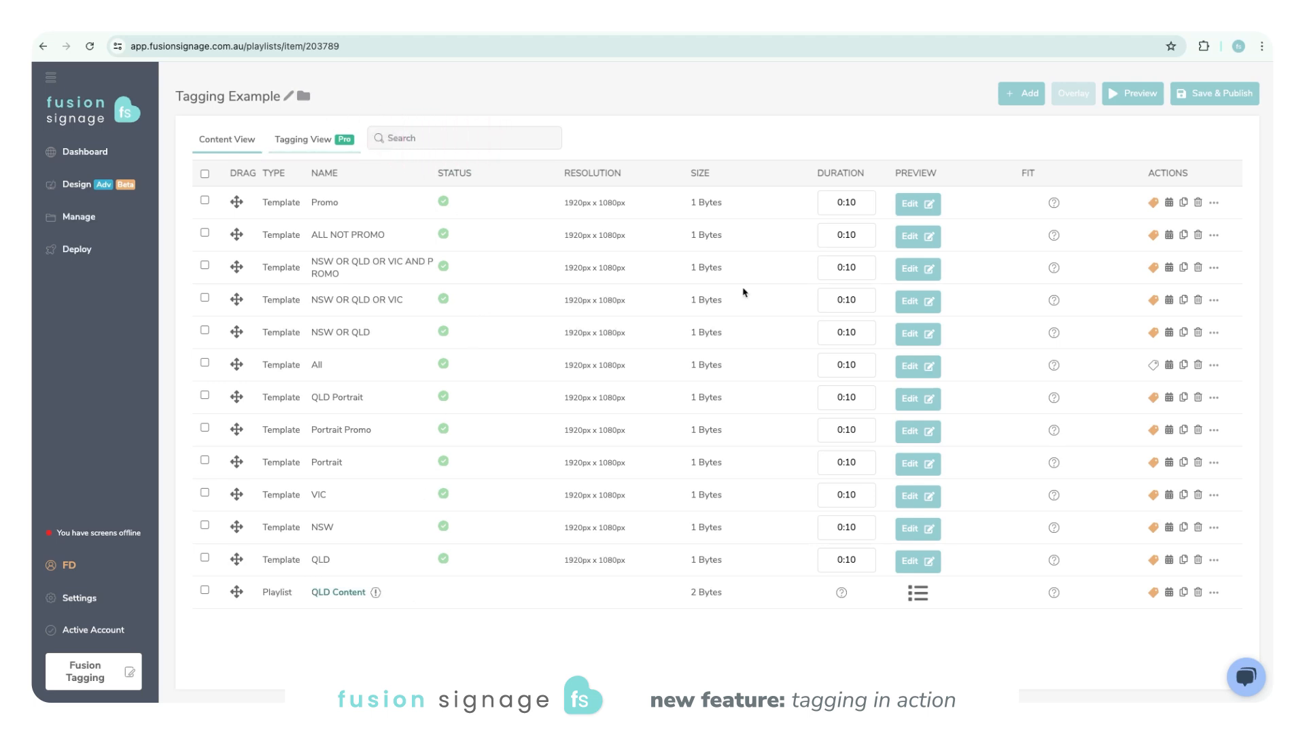
{"action": "left_click", "coordinate": [1214, 202]}
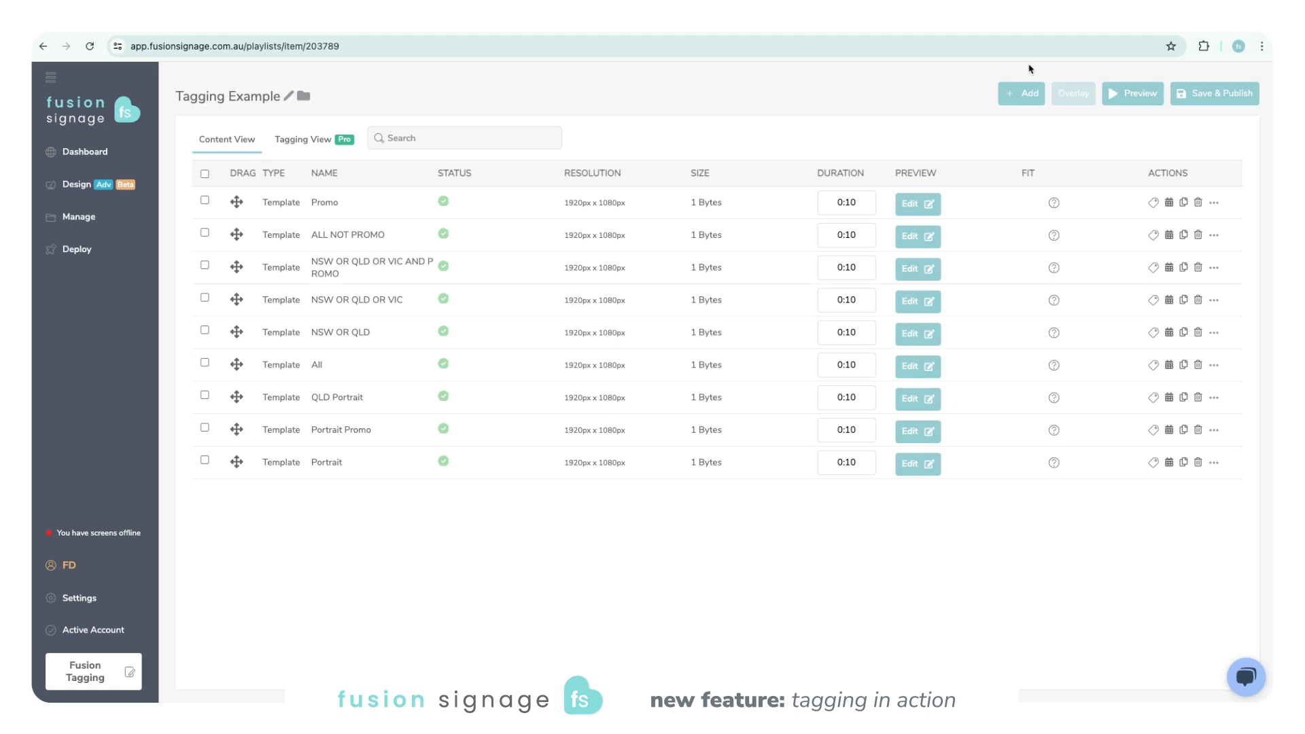
- Add the VIC, NSW and QLD templates from the media library to the Tagging Example playlist
{"action": "left_click", "coordinate": [1022, 93]}
{"action": "left_click", "coordinate": [1012, 124]}
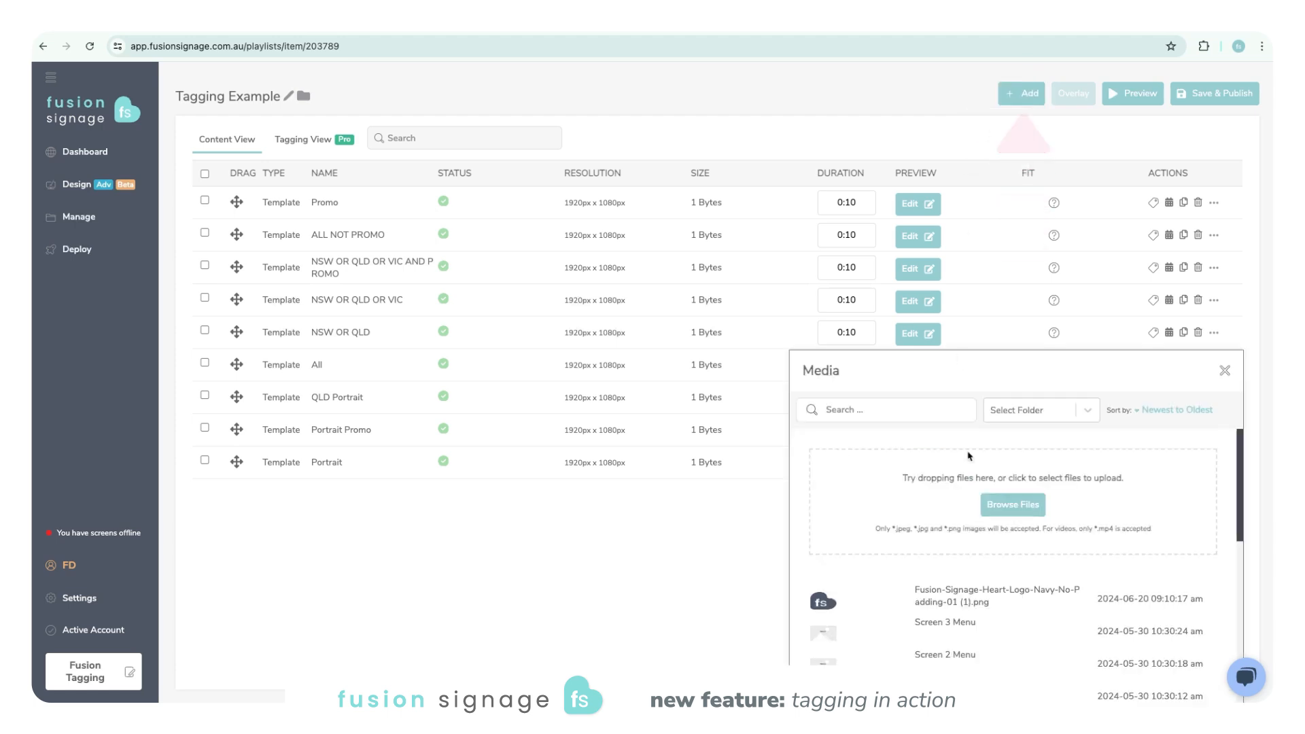
{"action": "scroll", "coordinate": [942, 566], "scroll_direction": "down", "scroll_amount": 3}
{"action": "scroll", "coordinate": [942, 566], "scroll_direction": "down", "scroll_amount": 3}
{"action": "left_click", "coordinate": [924, 618]}
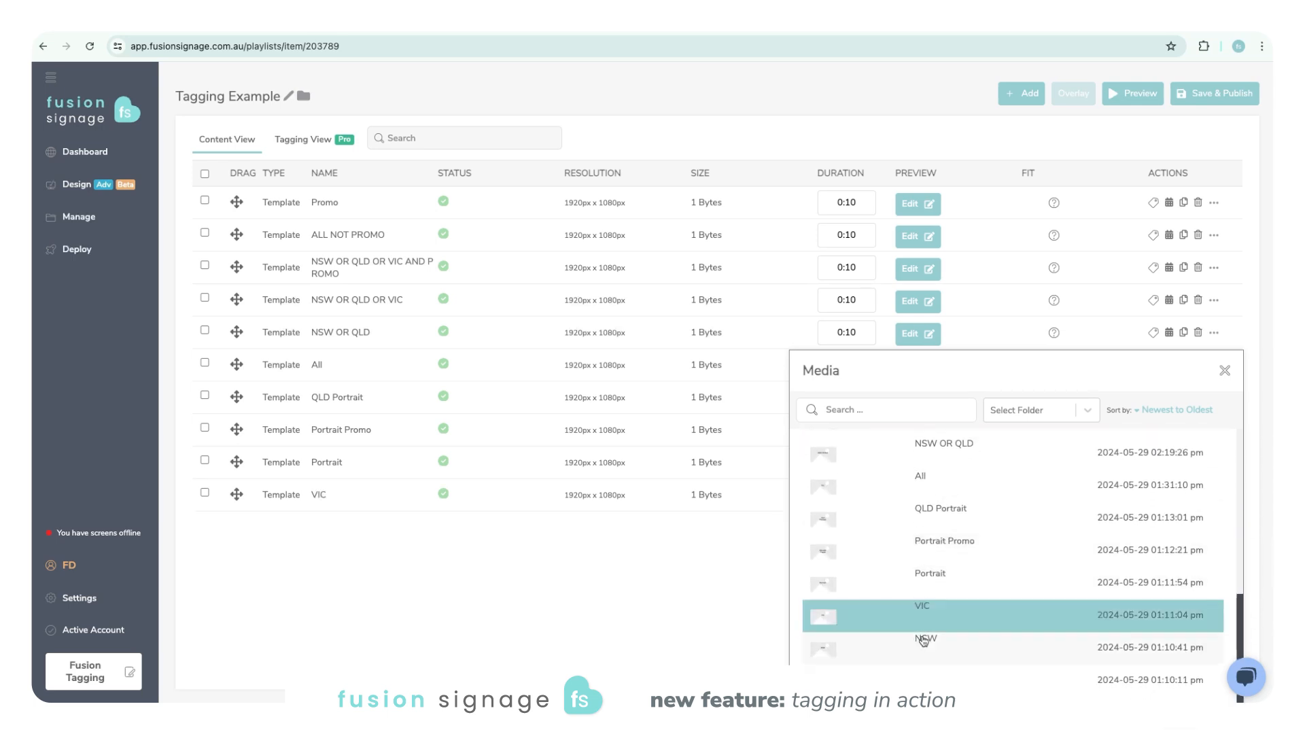
{"action": "left_click", "coordinate": [923, 640]}
{"action": "left_click", "coordinate": [924, 675]}
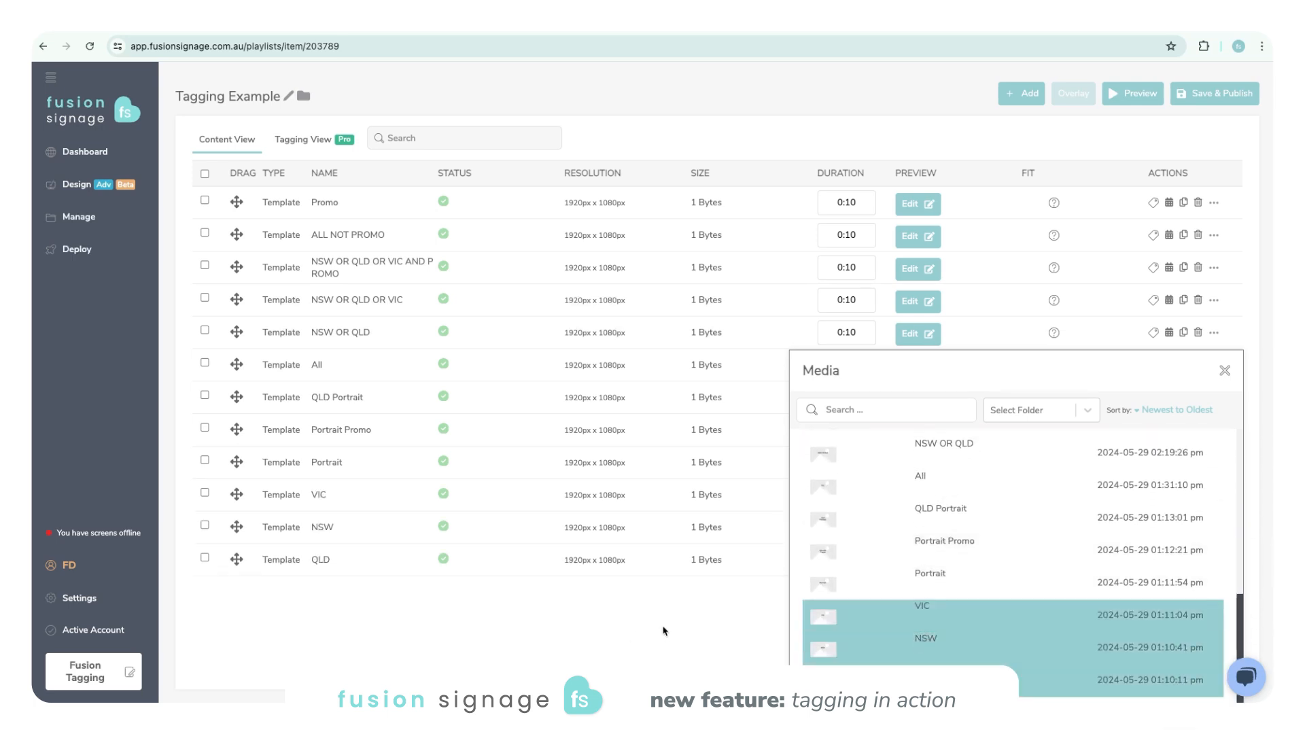
{"action": "left_click", "coordinate": [1225, 371]}
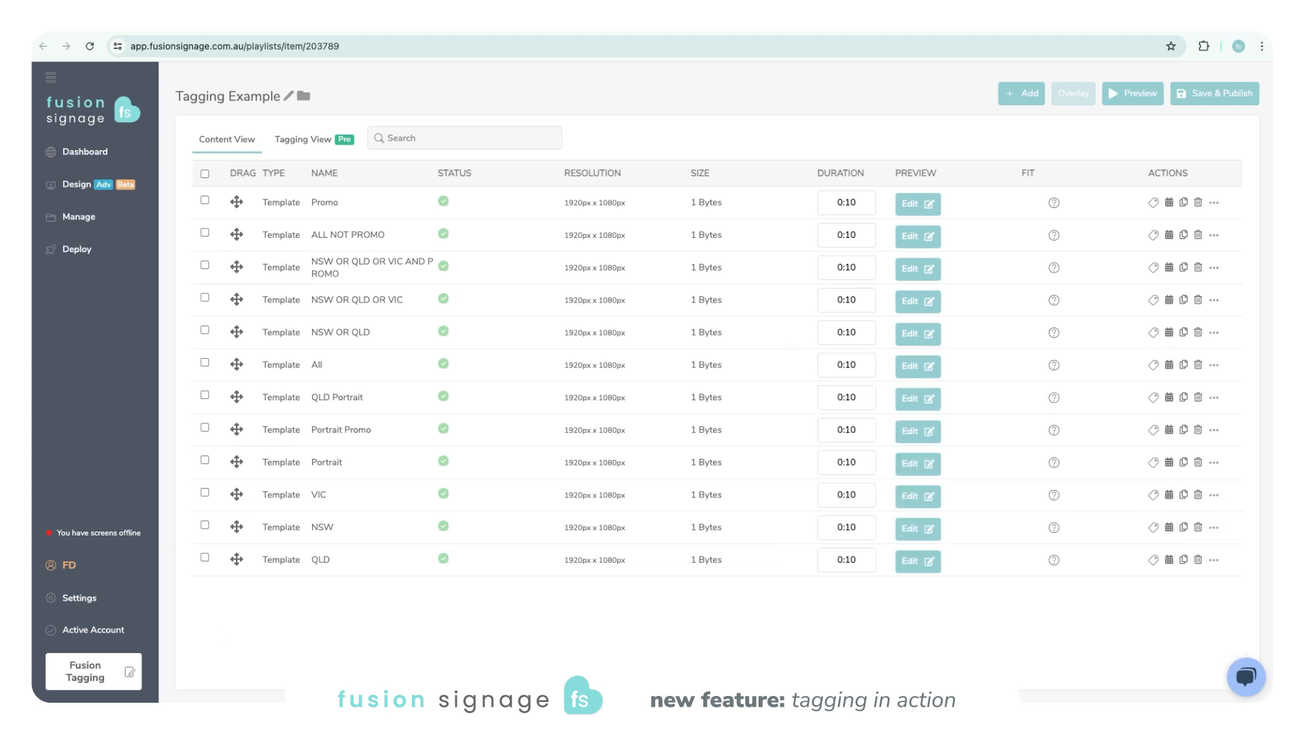
- Show the playlist's Tagging View and publish the playlist with QLD Promo Screen as an additional screen
{"action": "left_click", "coordinate": [297, 141]}
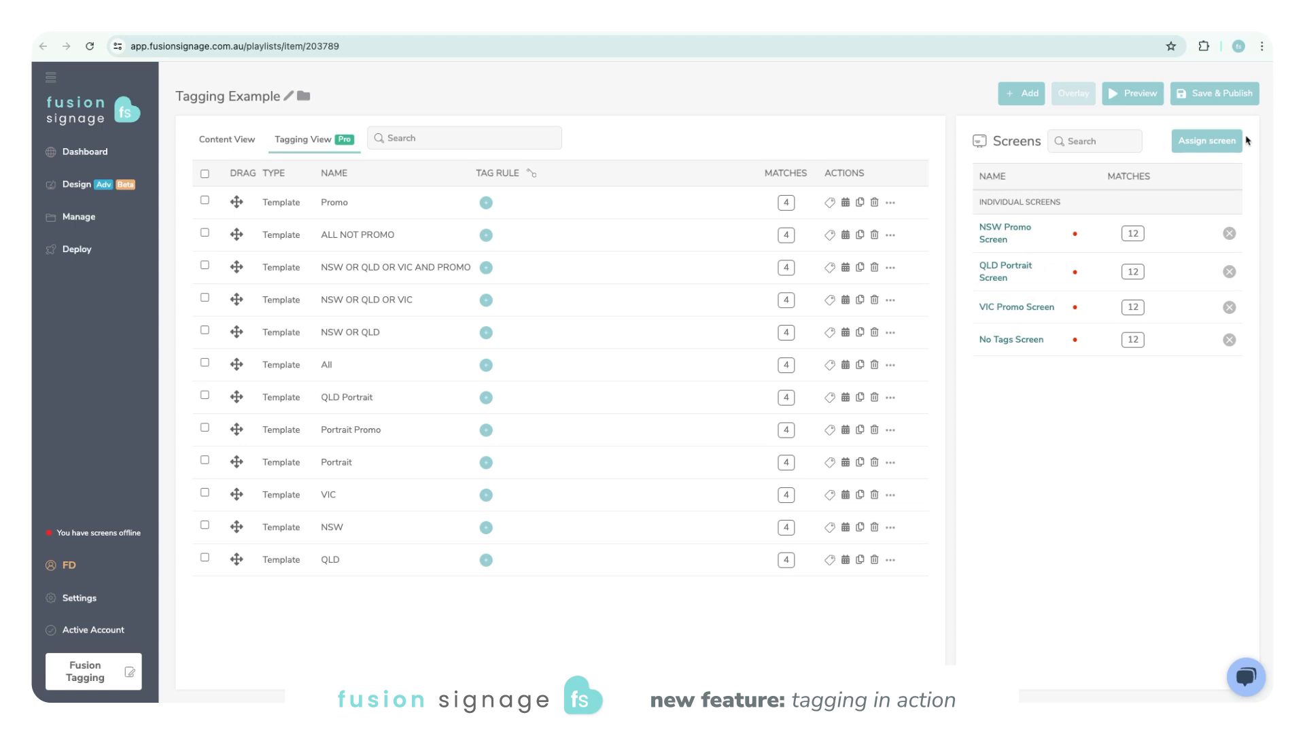
{"action": "left_click", "coordinate": [1222, 105]}
{"action": "left_click", "coordinate": [750, 442]}
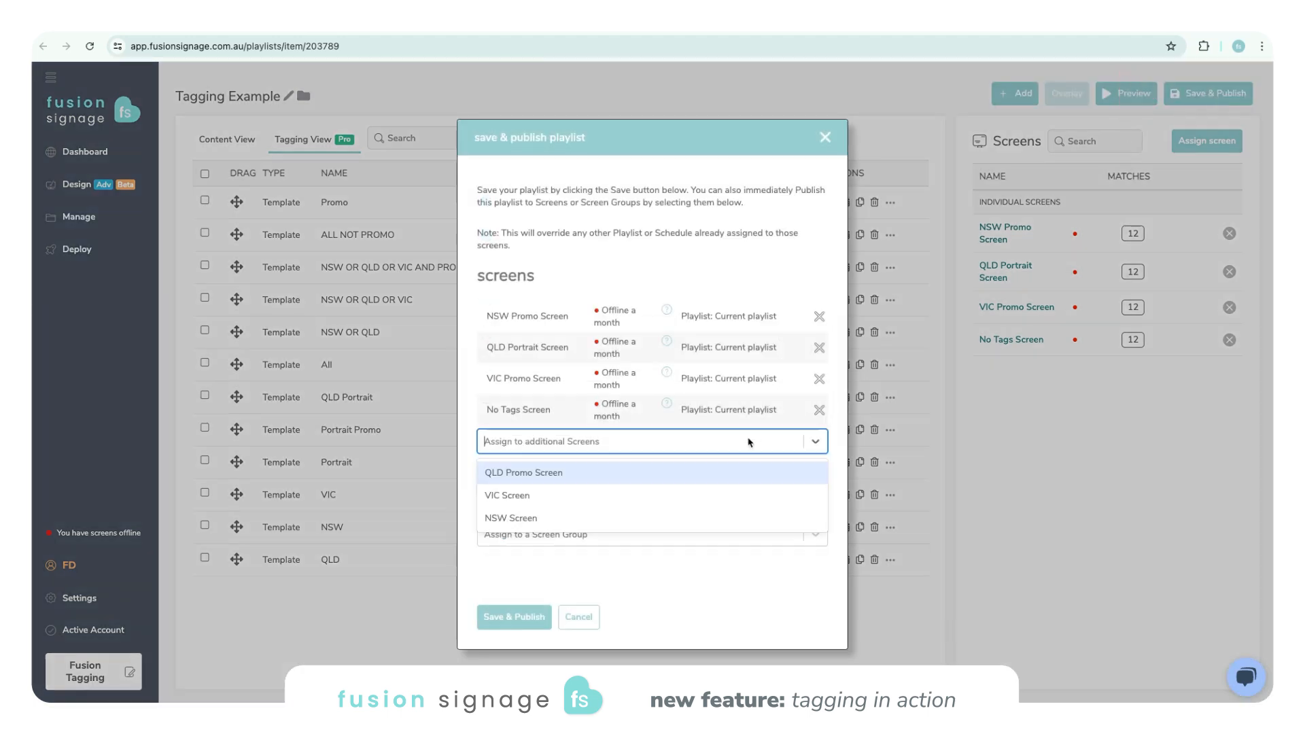
{"action": "left_click", "coordinate": [547, 480]}
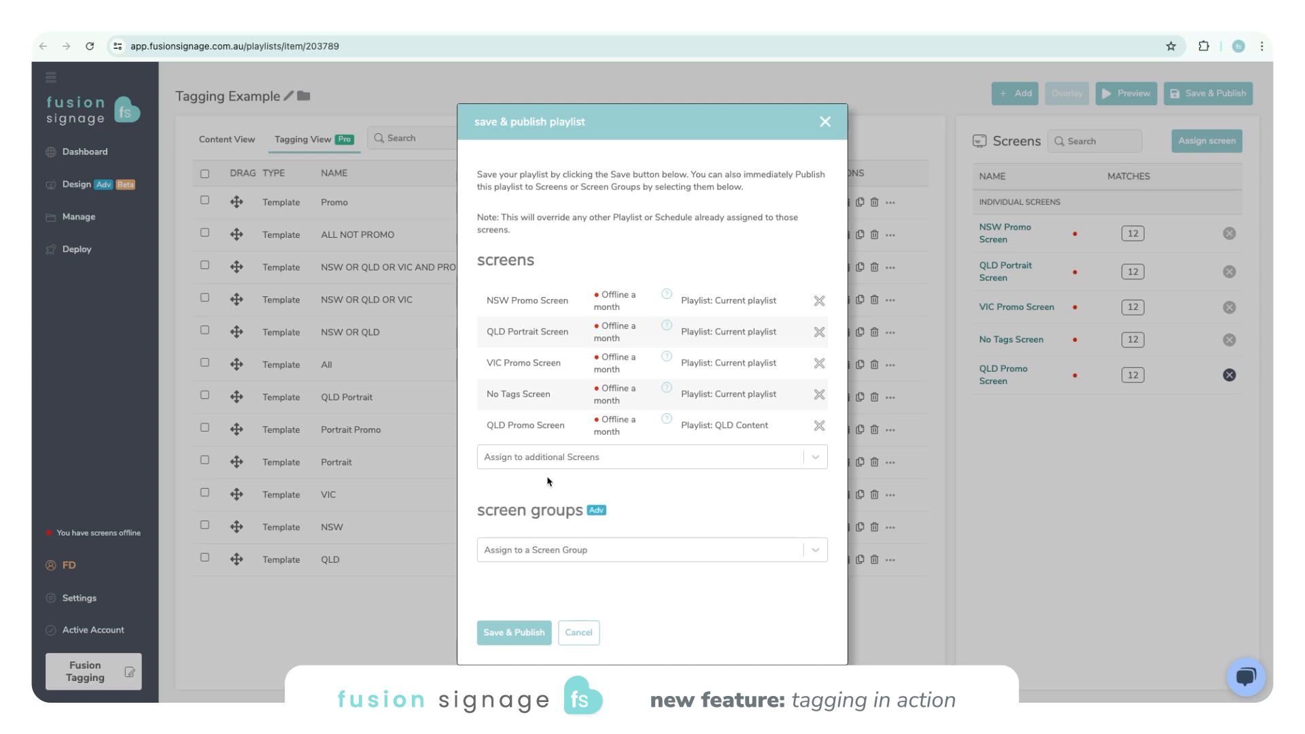
{"action": "left_click", "coordinate": [522, 633]}
{"action": "left_click", "coordinate": [514, 524]}
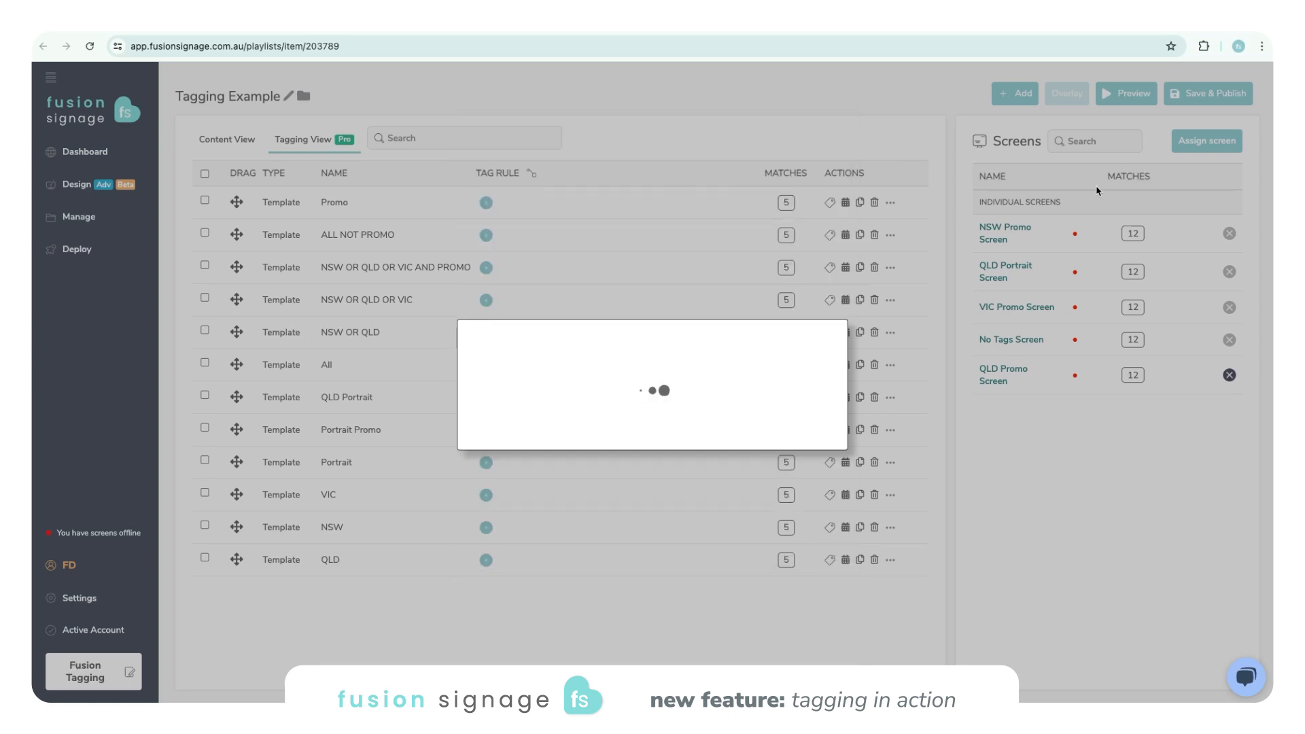
- Assign VIC Screen and NSW Screen to the current playlist and check the tags on the assigned screens
{"action": "left_click", "coordinate": [1195, 154]}
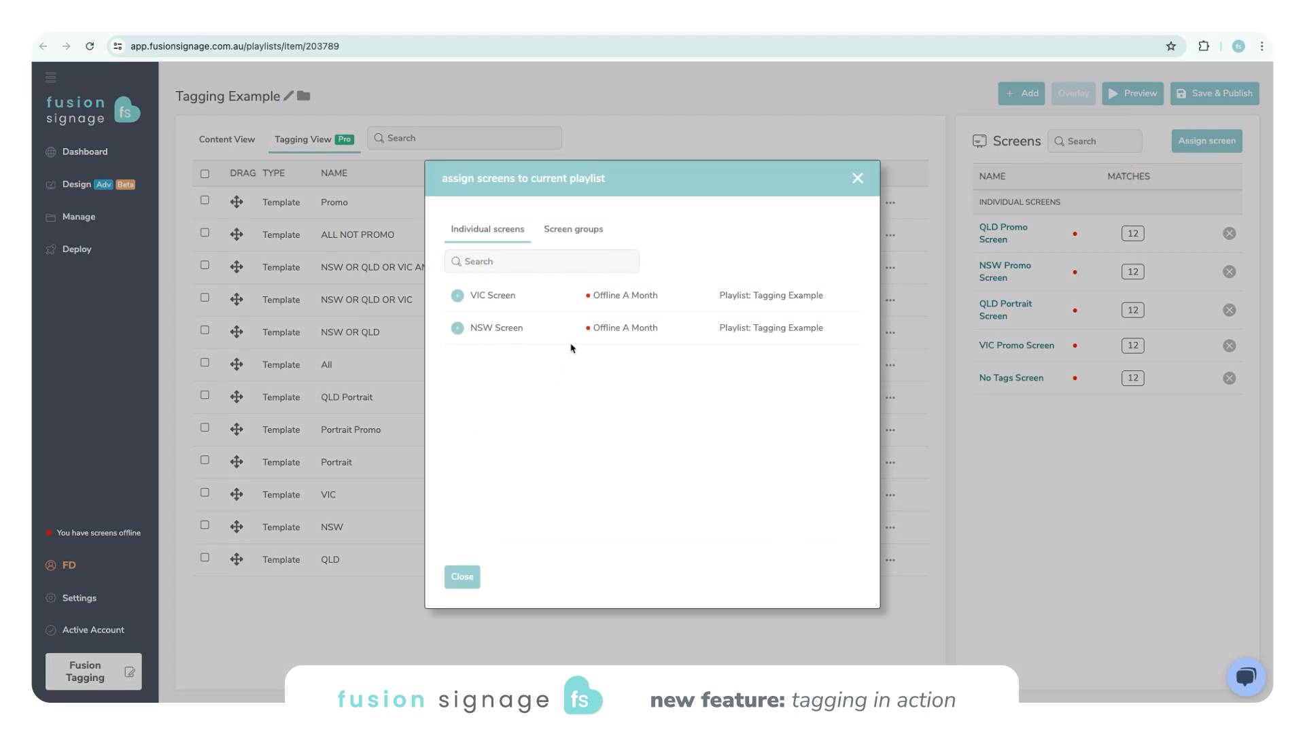
{"action": "left_click", "coordinate": [459, 297]}
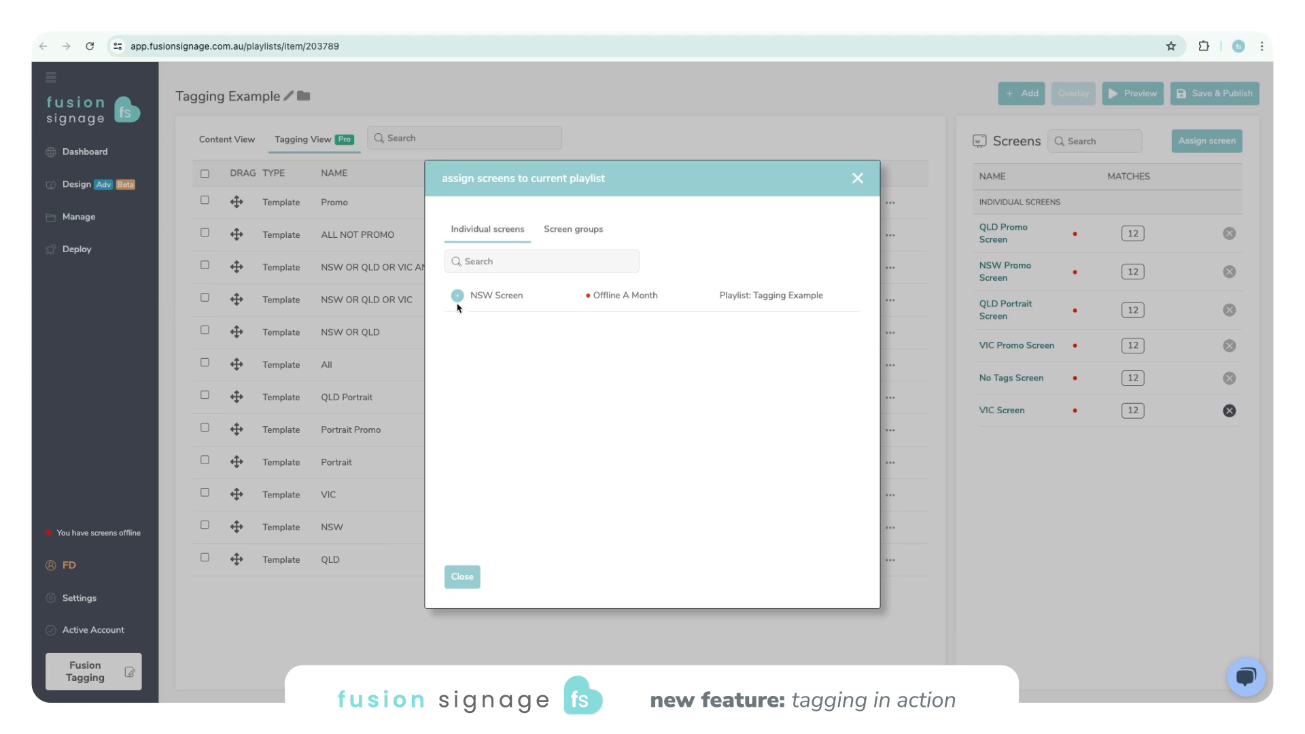
{"action": "left_click", "coordinate": [458, 297]}
{"action": "left_click", "coordinate": [462, 576]}
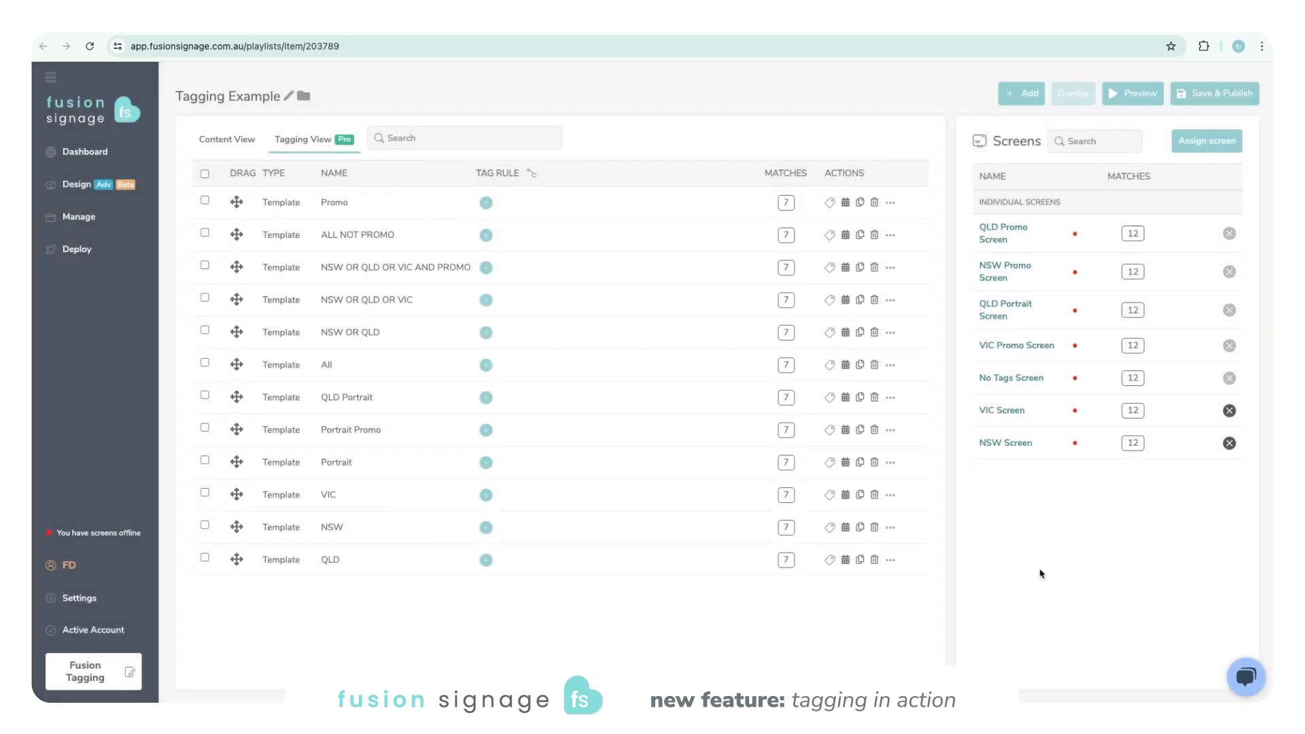
{"action": "mouse_move", "coordinate": [1082, 419]}
{"action": "mouse_move", "coordinate": [1009, 448]}
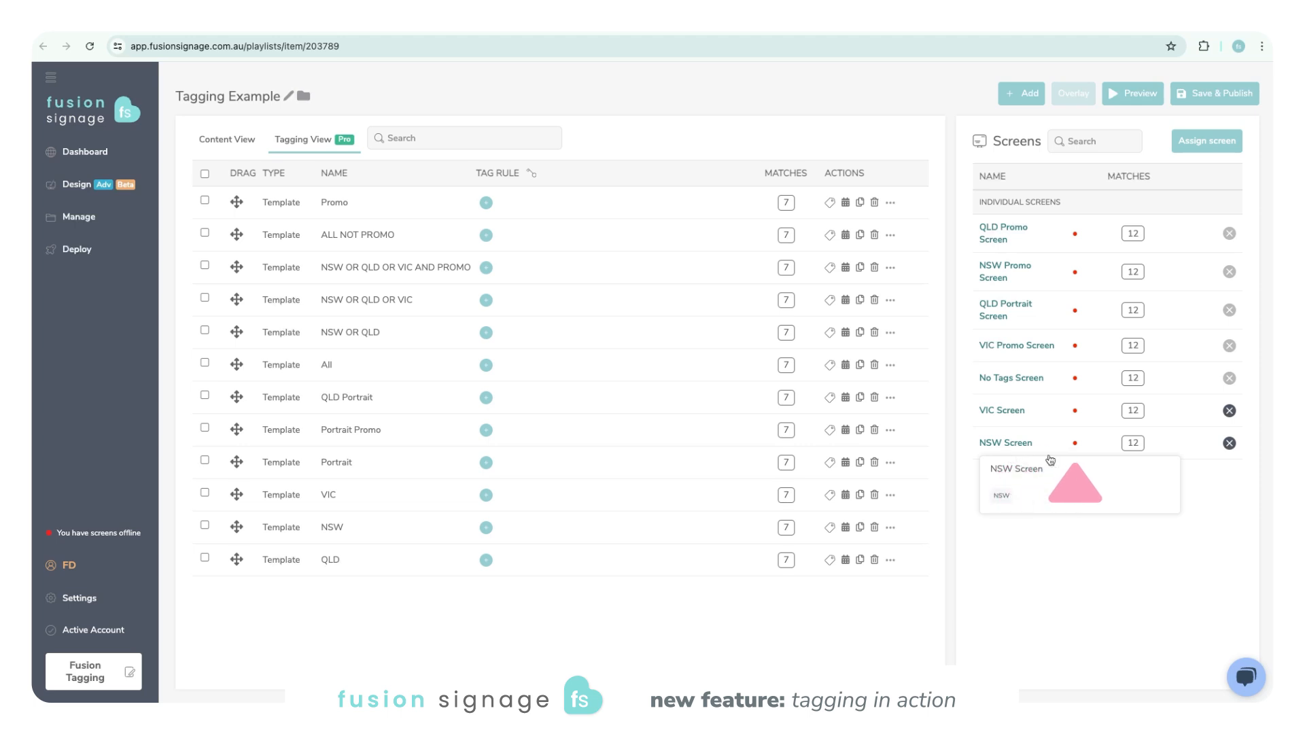
{"action": "mouse_move", "coordinate": [1079, 443]}
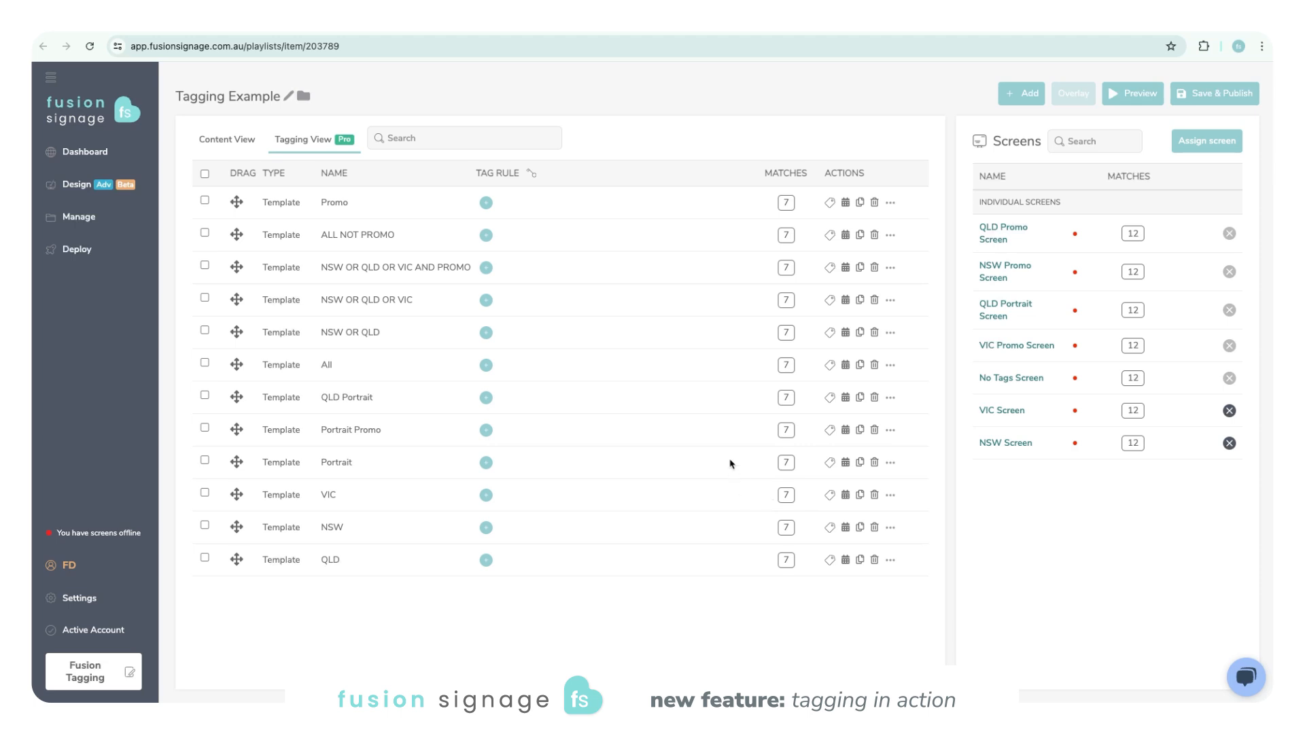
- Build a tag rule for the Promo template with the condition "Screen includes all of" the Promo tag
{"action": "left_click", "coordinate": [486, 204]}
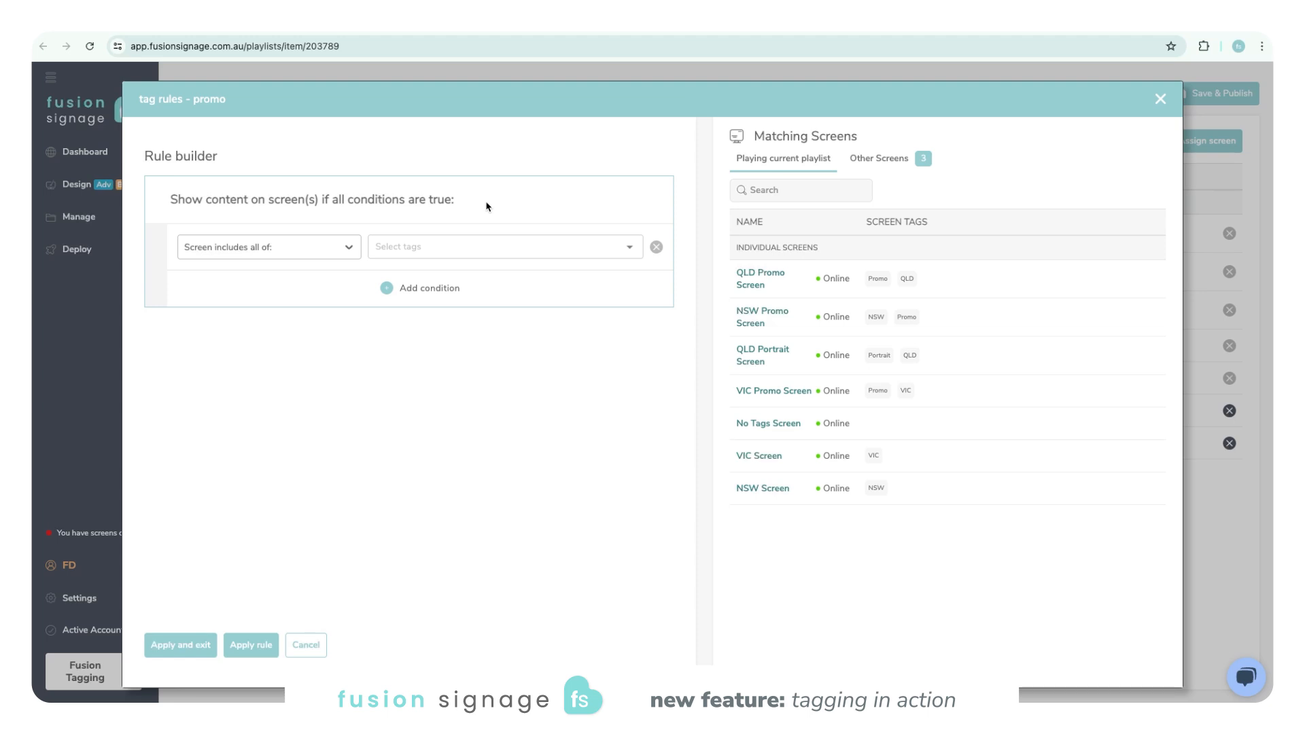
{"action": "left_click", "coordinate": [291, 247]}
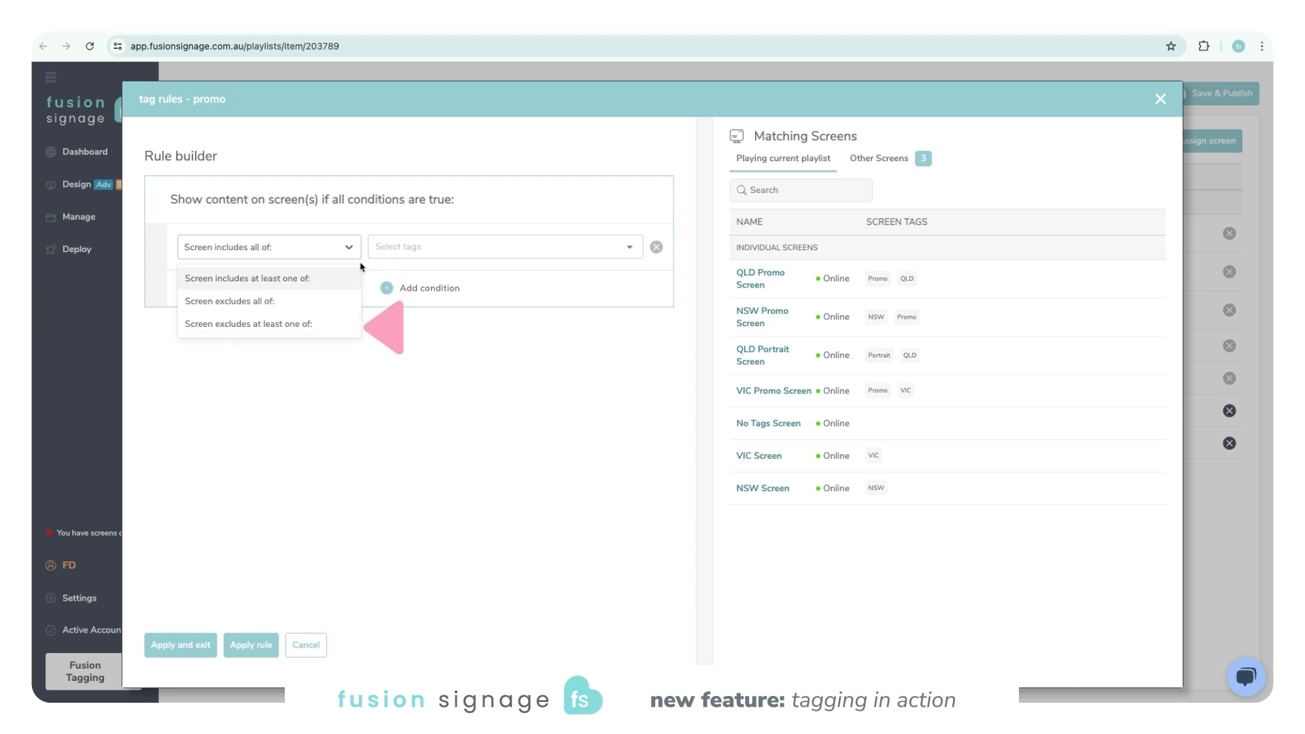
{"action": "left_click", "coordinate": [416, 288]}
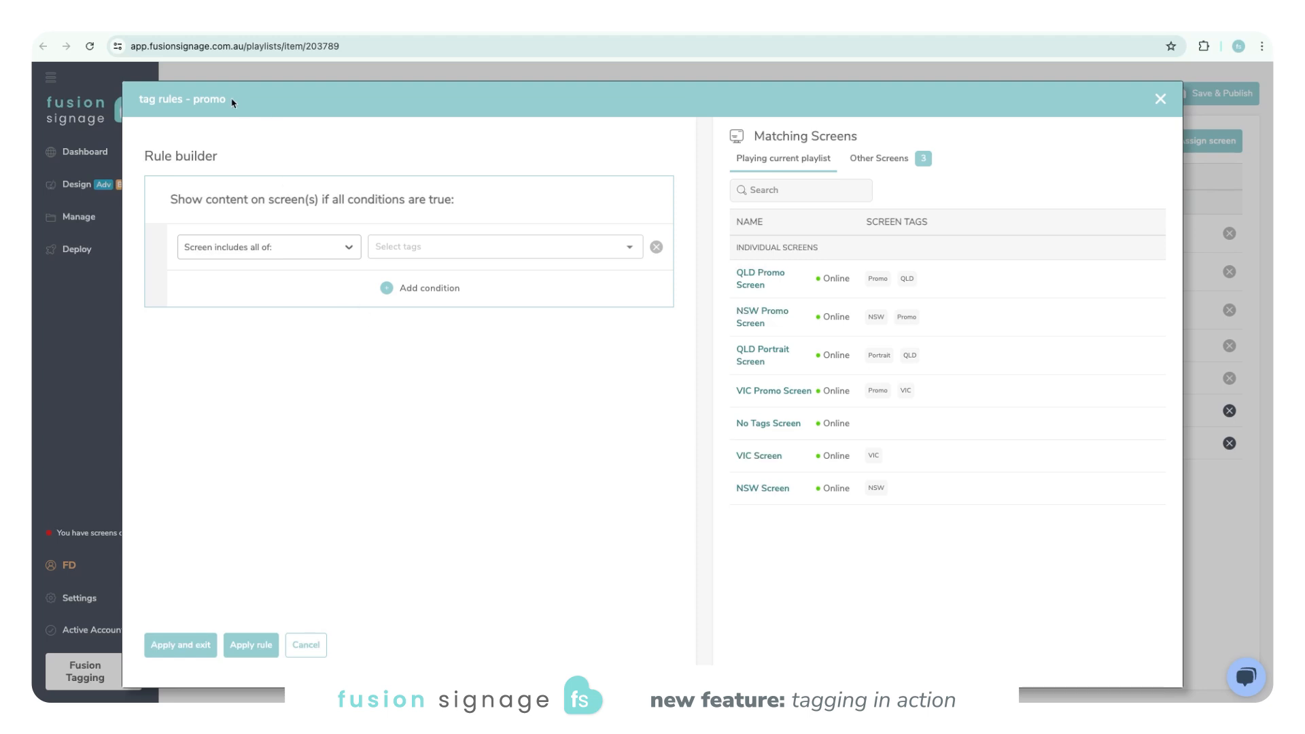
{"action": "left_click", "coordinate": [356, 359]}
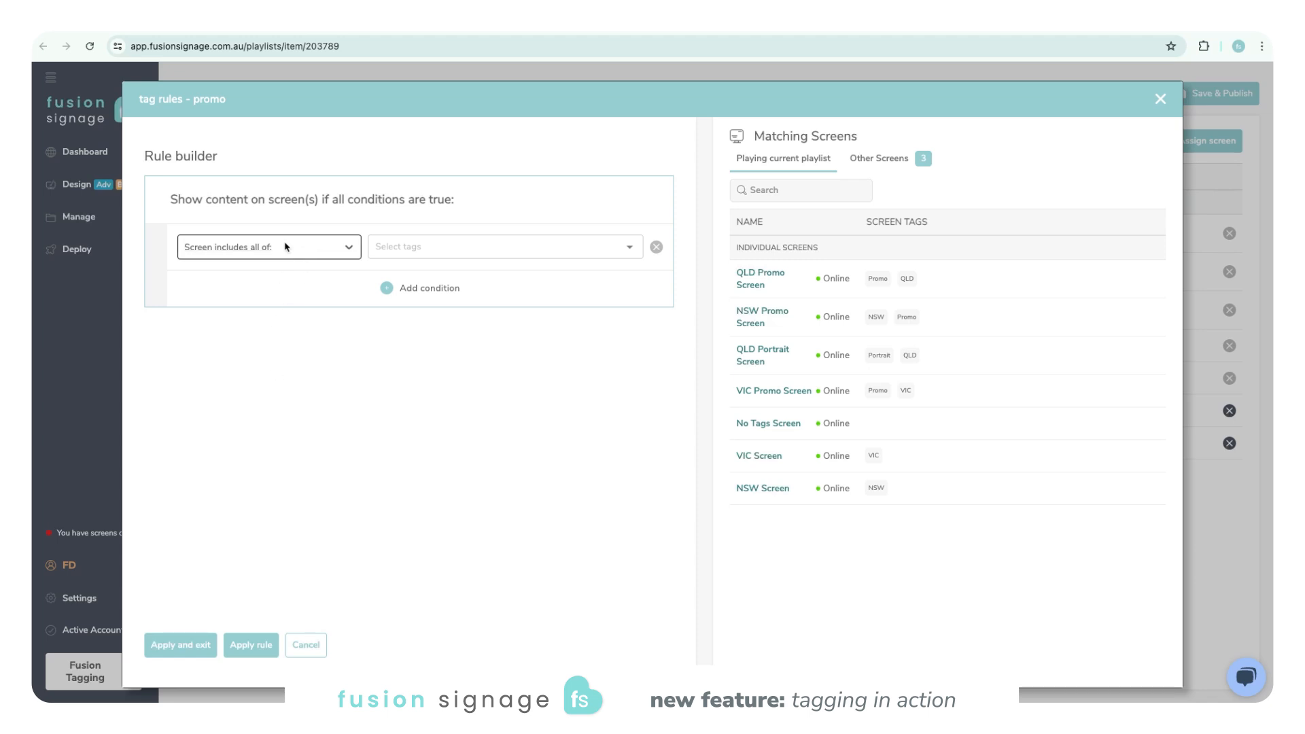
{"action": "left_click", "coordinate": [425, 246]}
{"action": "left_click", "coordinate": [398, 340]}
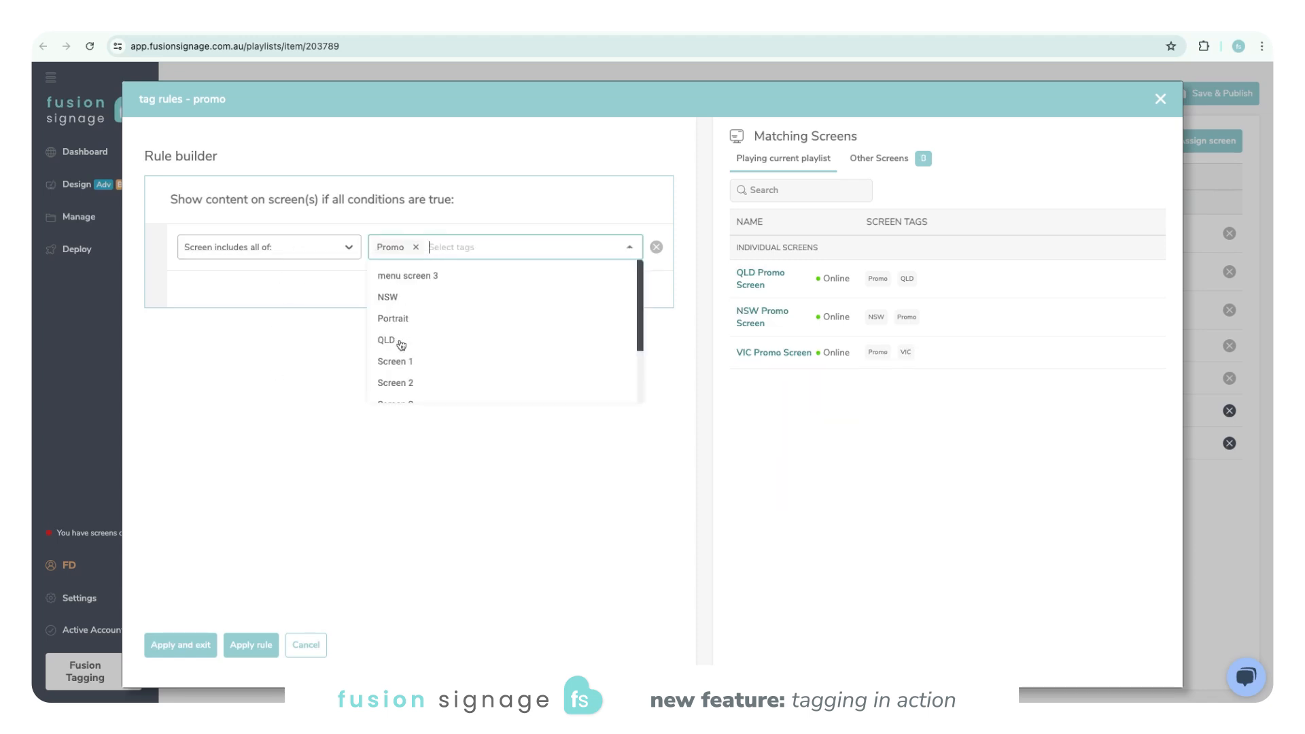
{"action": "left_click", "coordinate": [309, 366]}
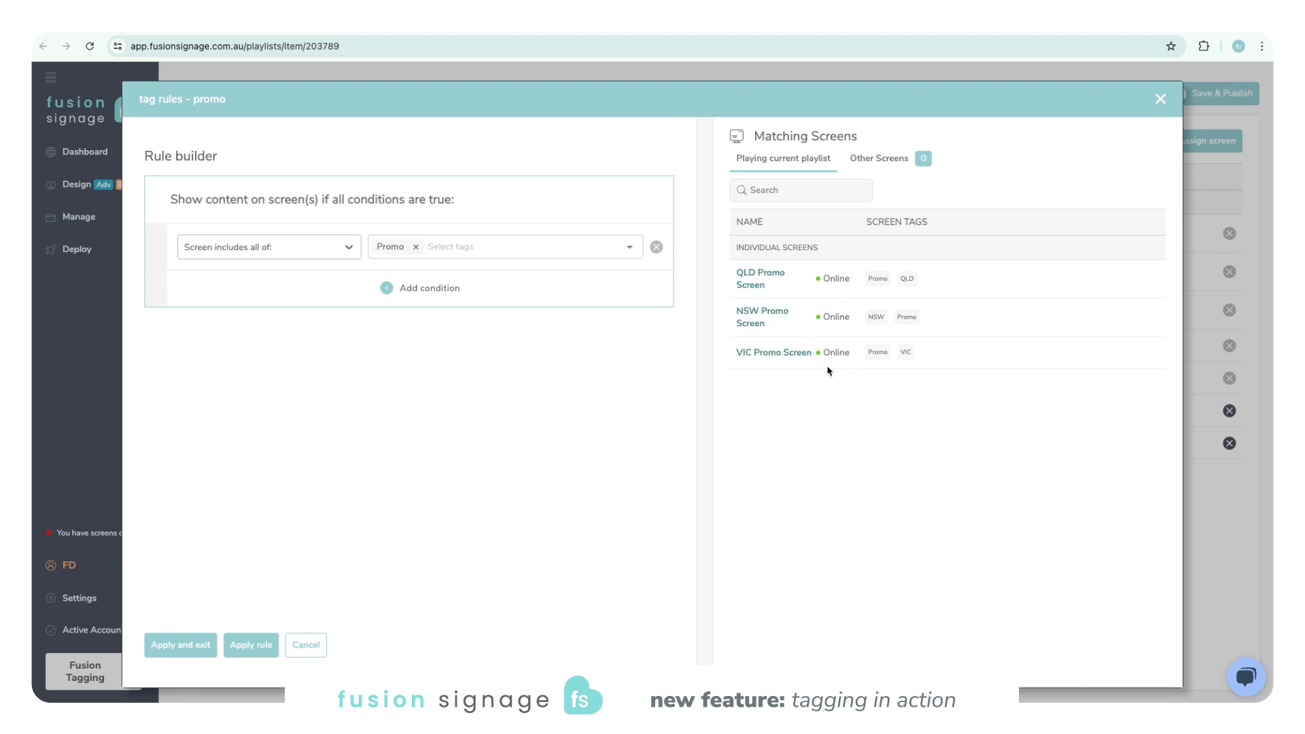
- Apply the Promo template's rule after reviewing its matching screens, and filter the screen list by that template's matches
{"action": "left_click", "coordinate": [880, 165]}
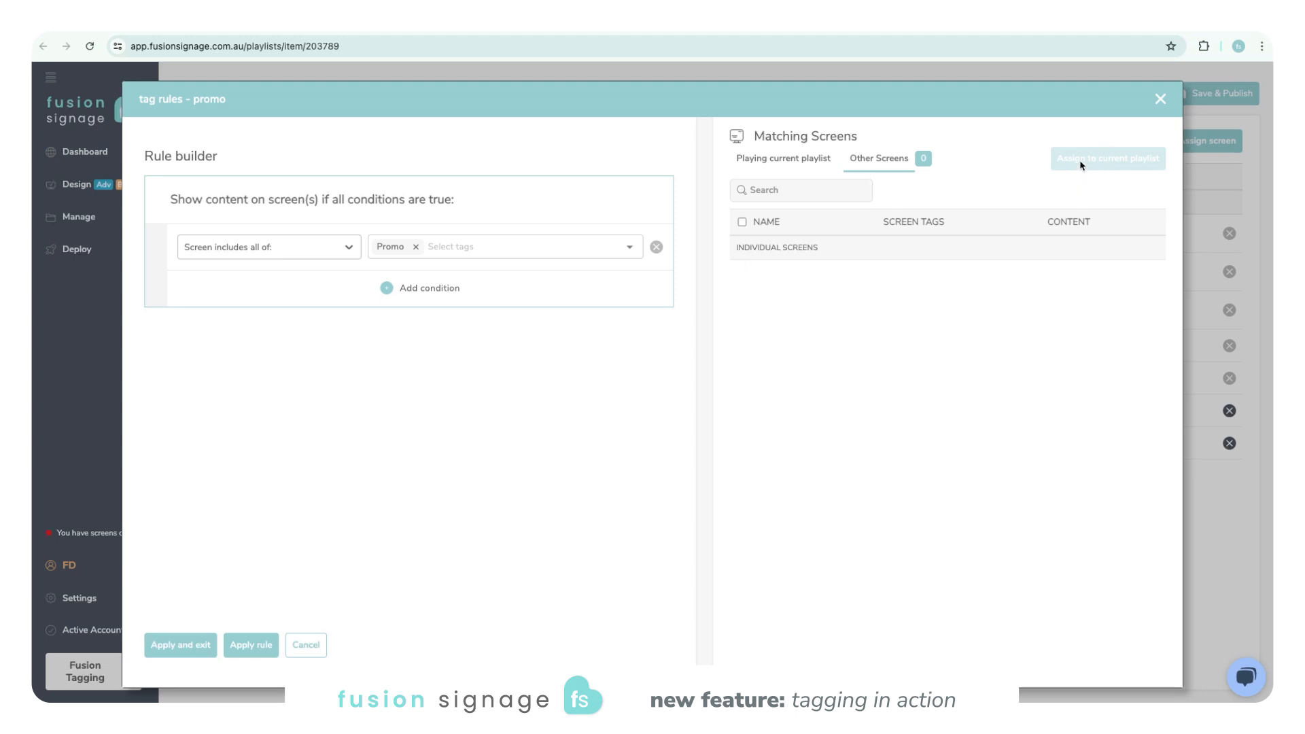
{"action": "left_click", "coordinate": [831, 157]}
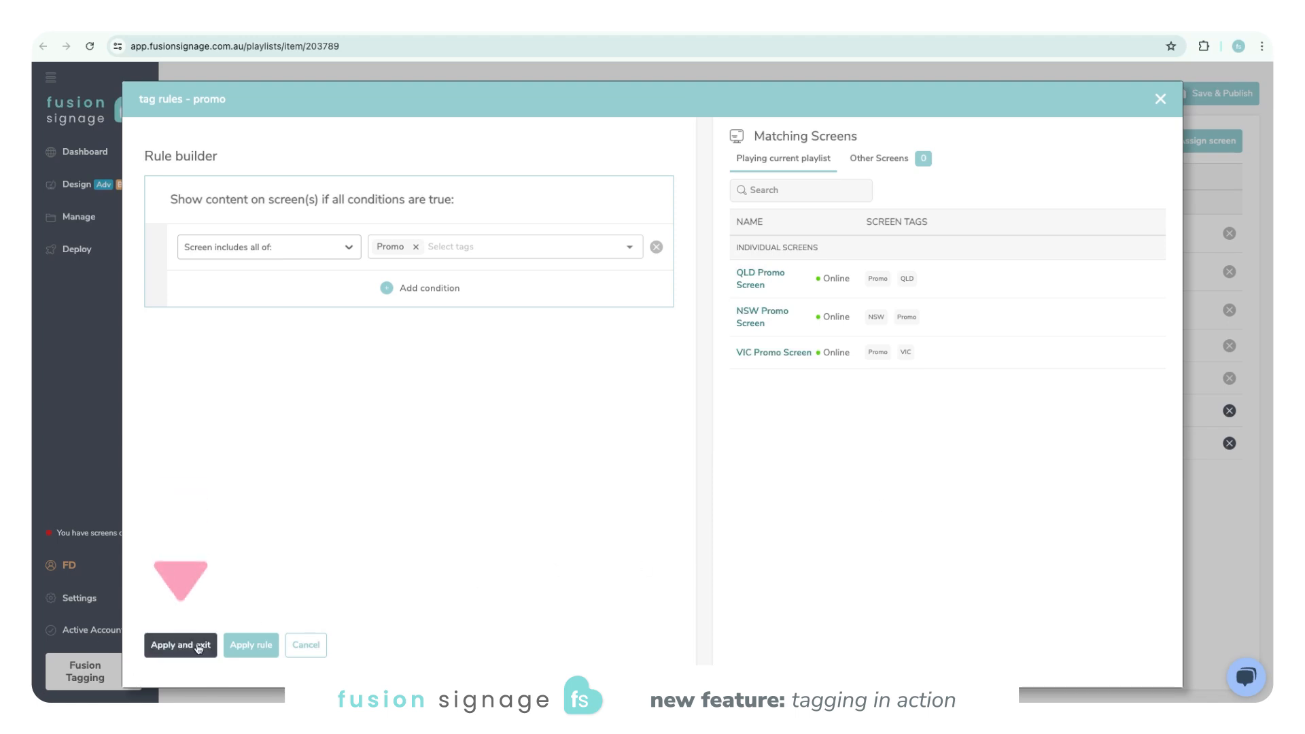
{"action": "left_click", "coordinate": [190, 645]}
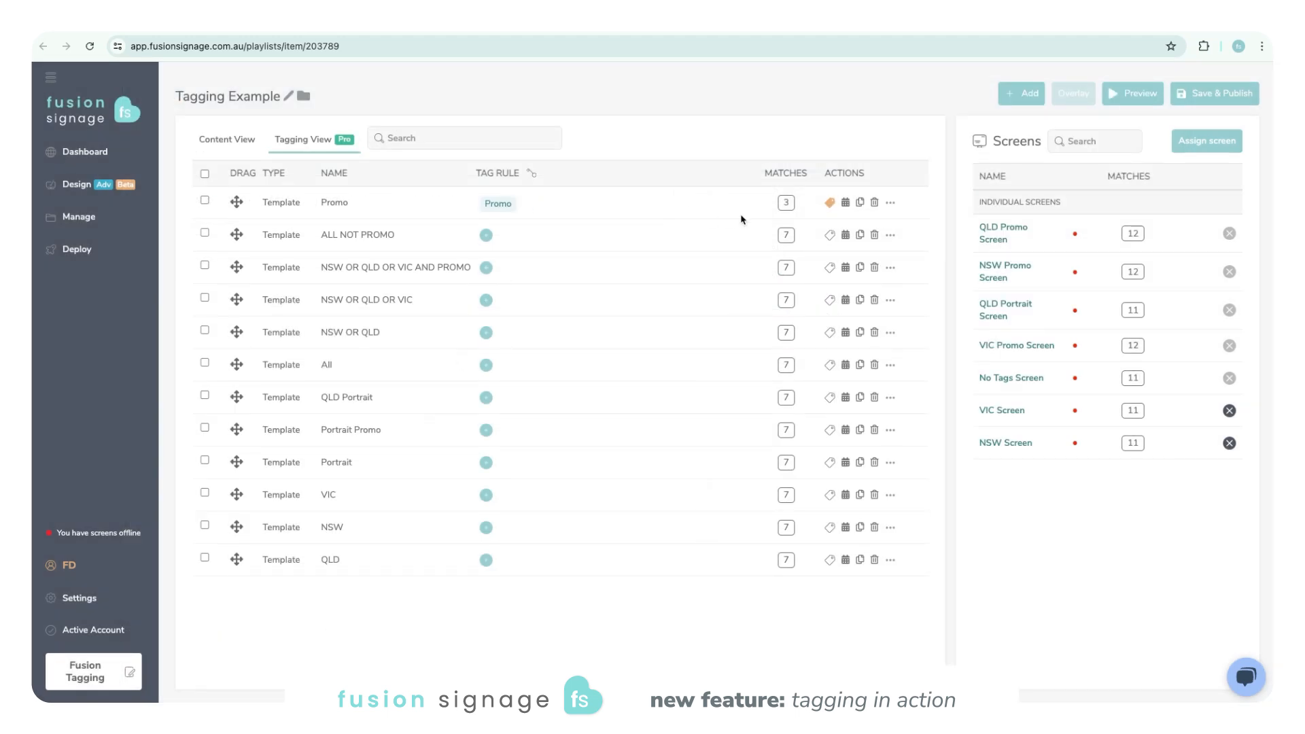
{"action": "left_click", "coordinate": [787, 204]}
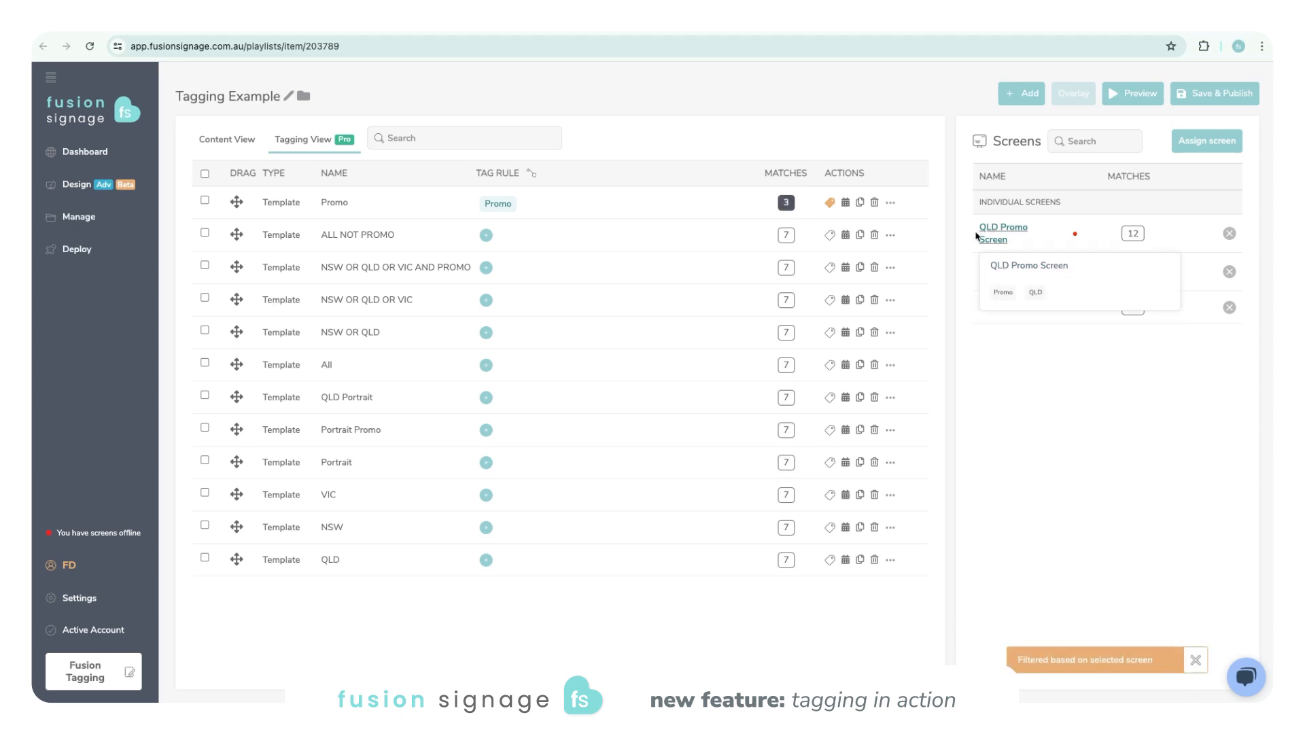
- Build a tag rule for the ALL NOT PROMO template with the condition "Screen excludes all of" the Promo tag
{"action": "left_click", "coordinate": [491, 241]}
{"action": "left_click", "coordinate": [344, 248]}
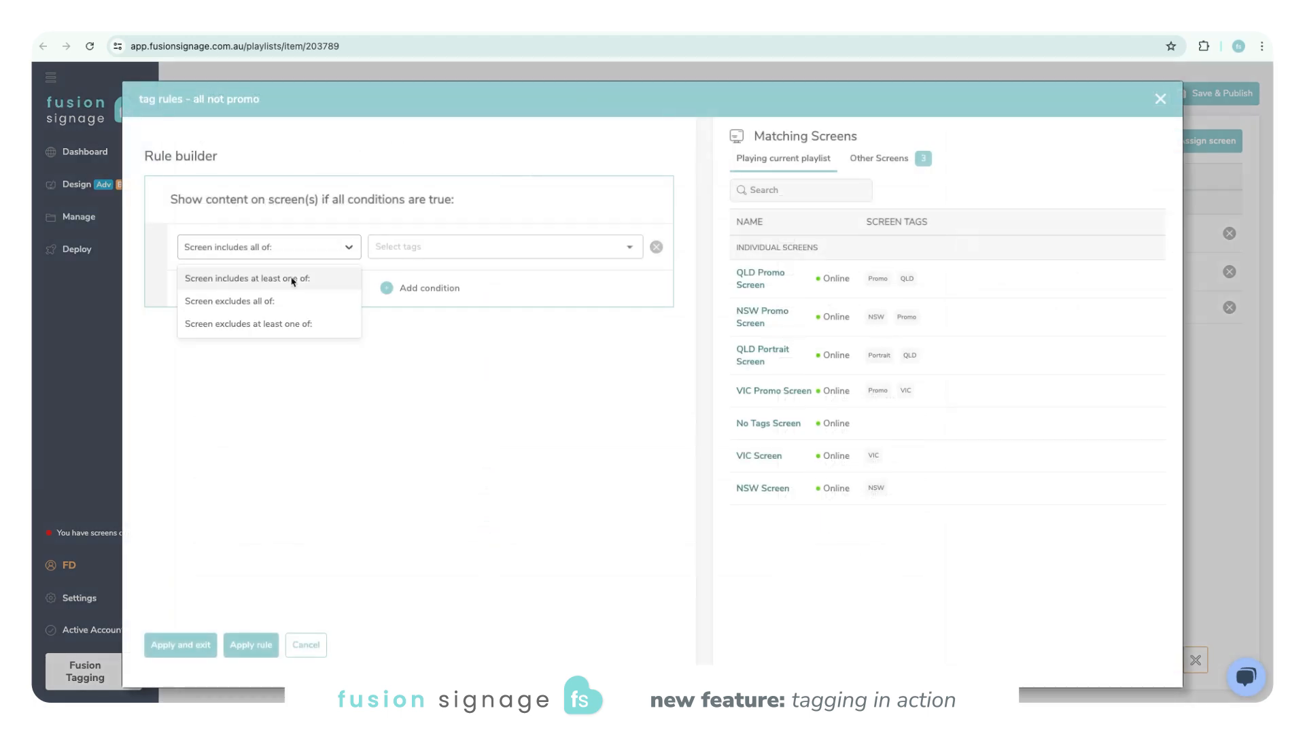
{"action": "left_click", "coordinate": [273, 302]}
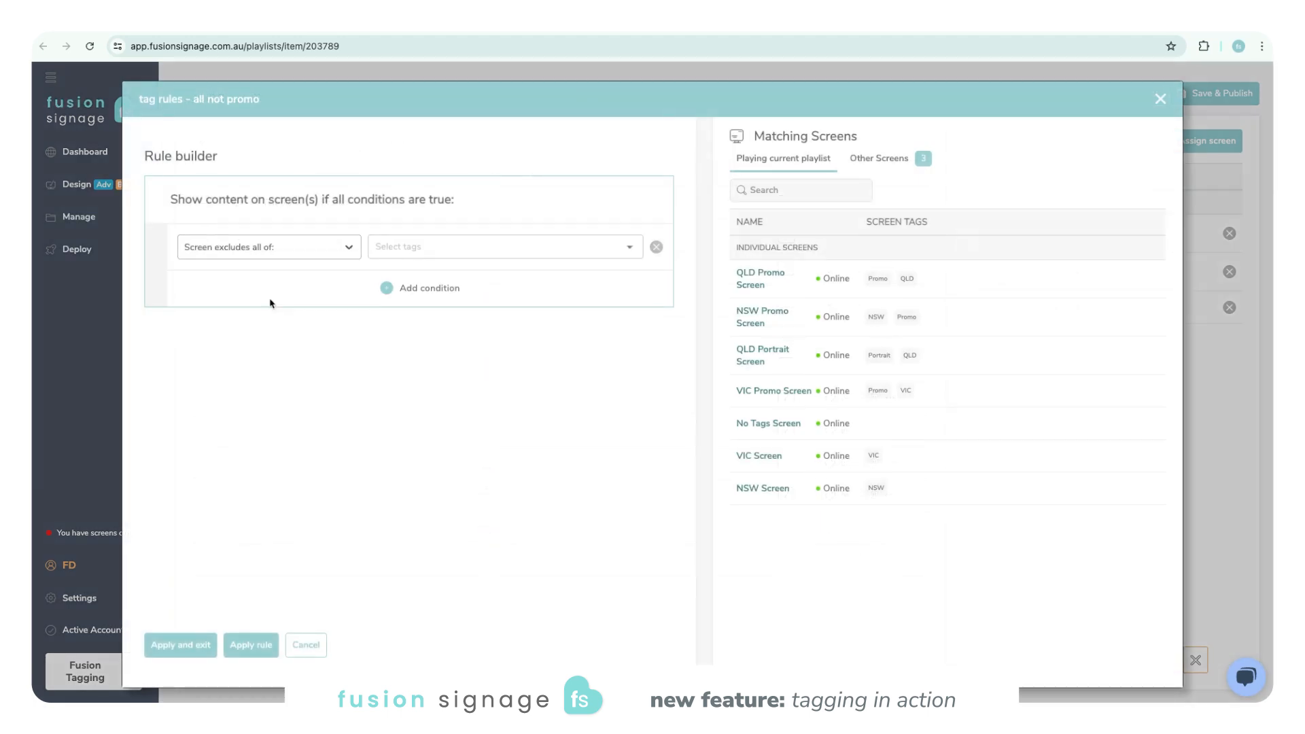
{"action": "left_click", "coordinate": [456, 250]}
{"action": "left_click", "coordinate": [391, 339]}
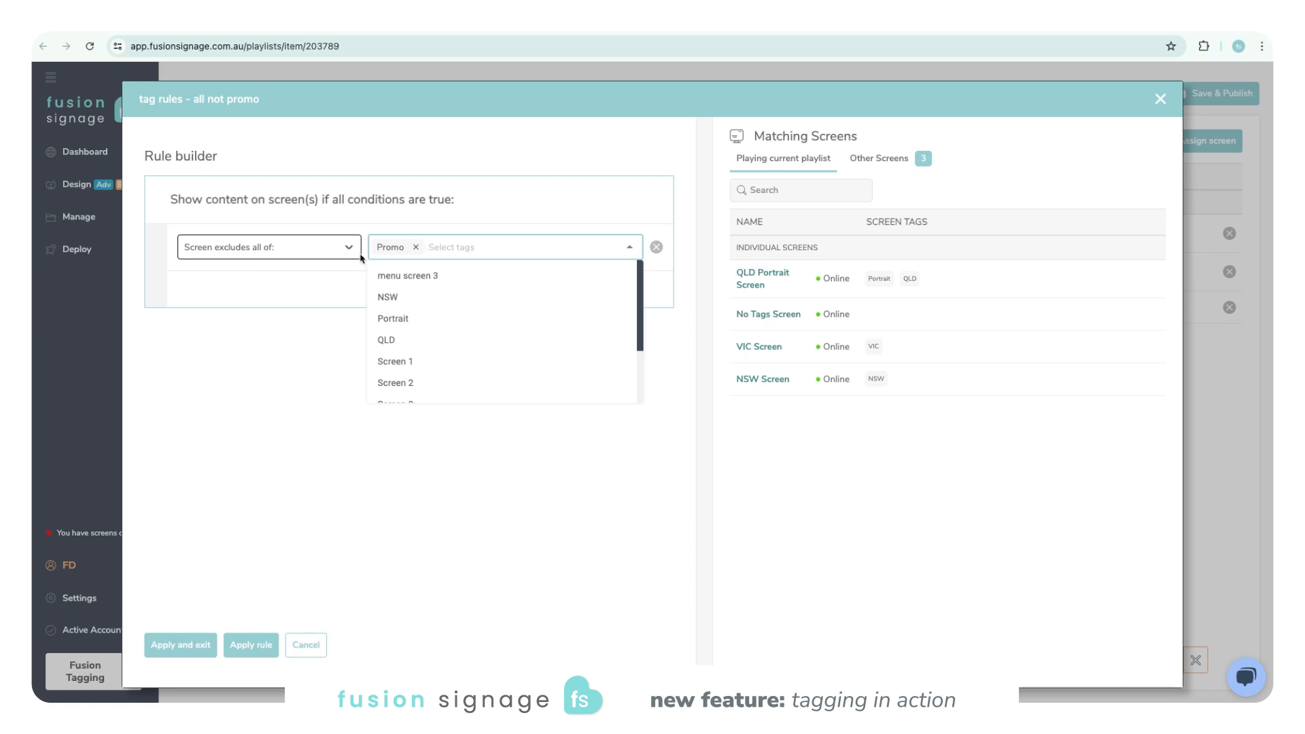
{"action": "left_click", "coordinate": [255, 361]}
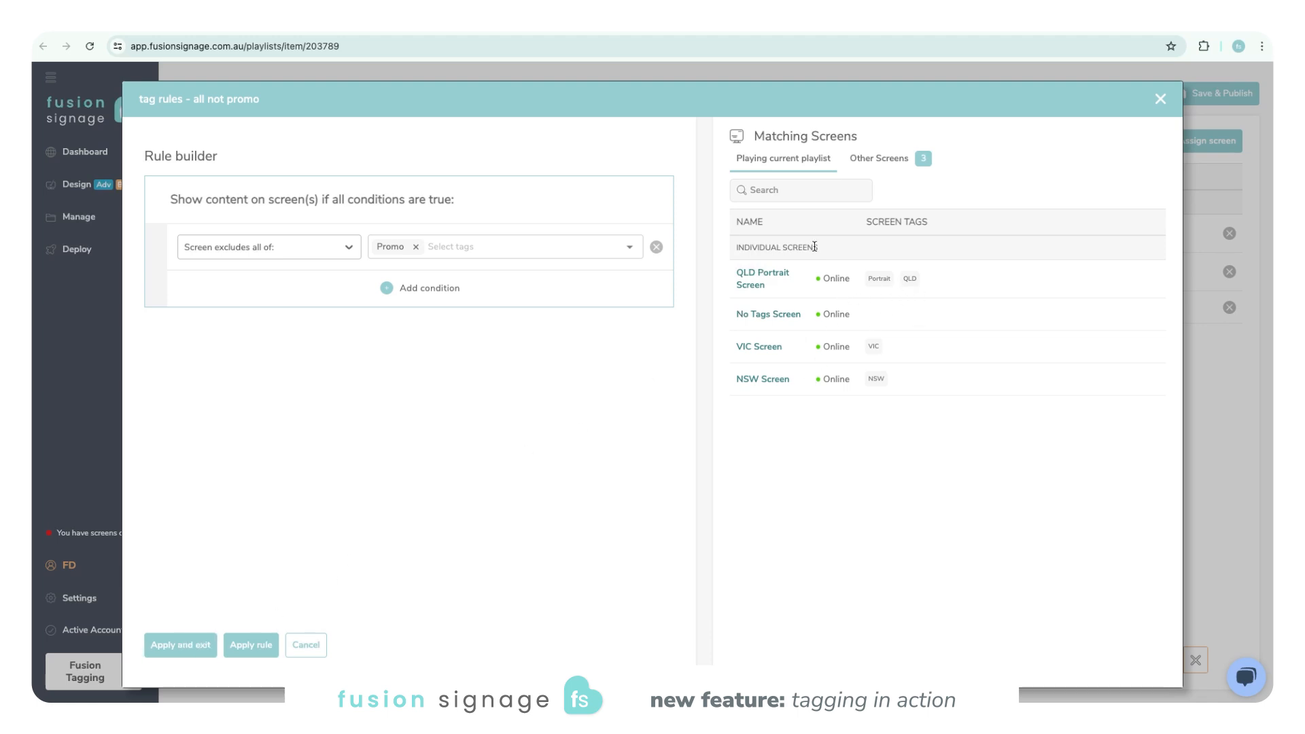
- Assign the matching Menu Screens group to the current playlist and apply the ALL NOT PROMO template's rule
{"action": "left_click", "coordinate": [880, 158]}
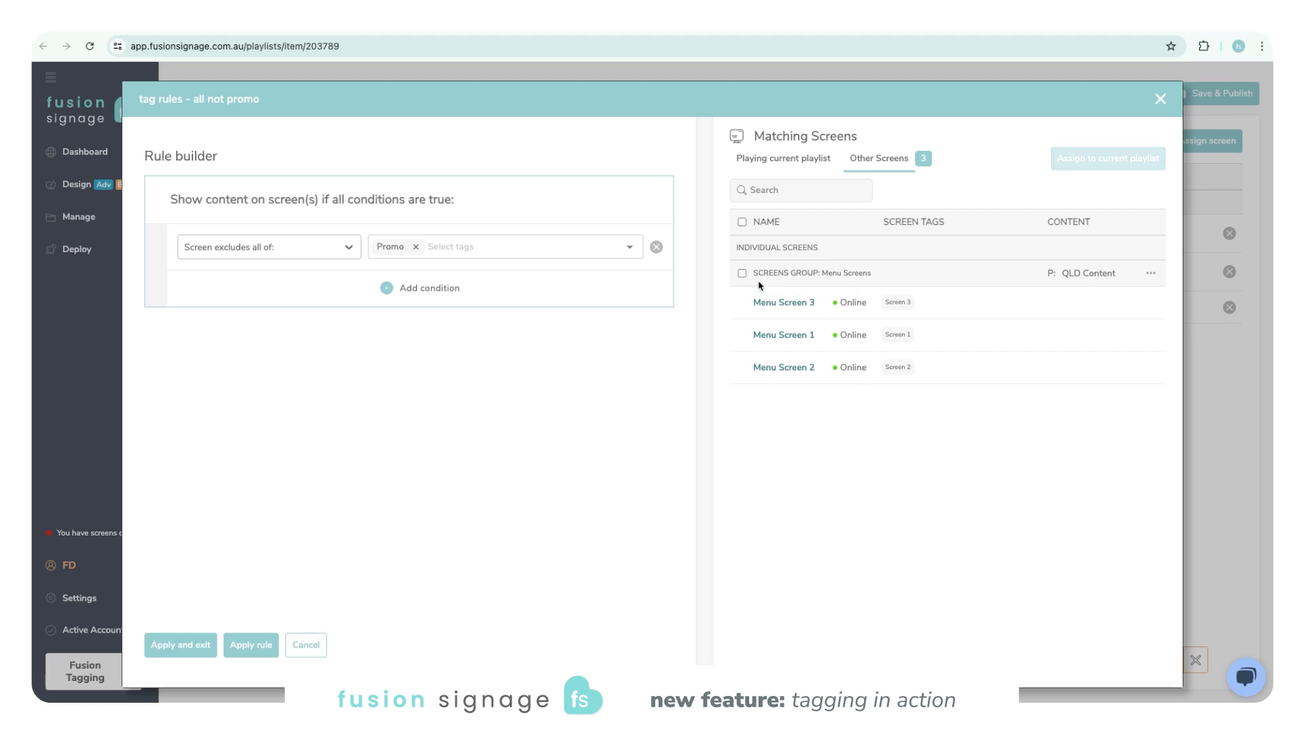
{"action": "left_click", "coordinate": [742, 273]}
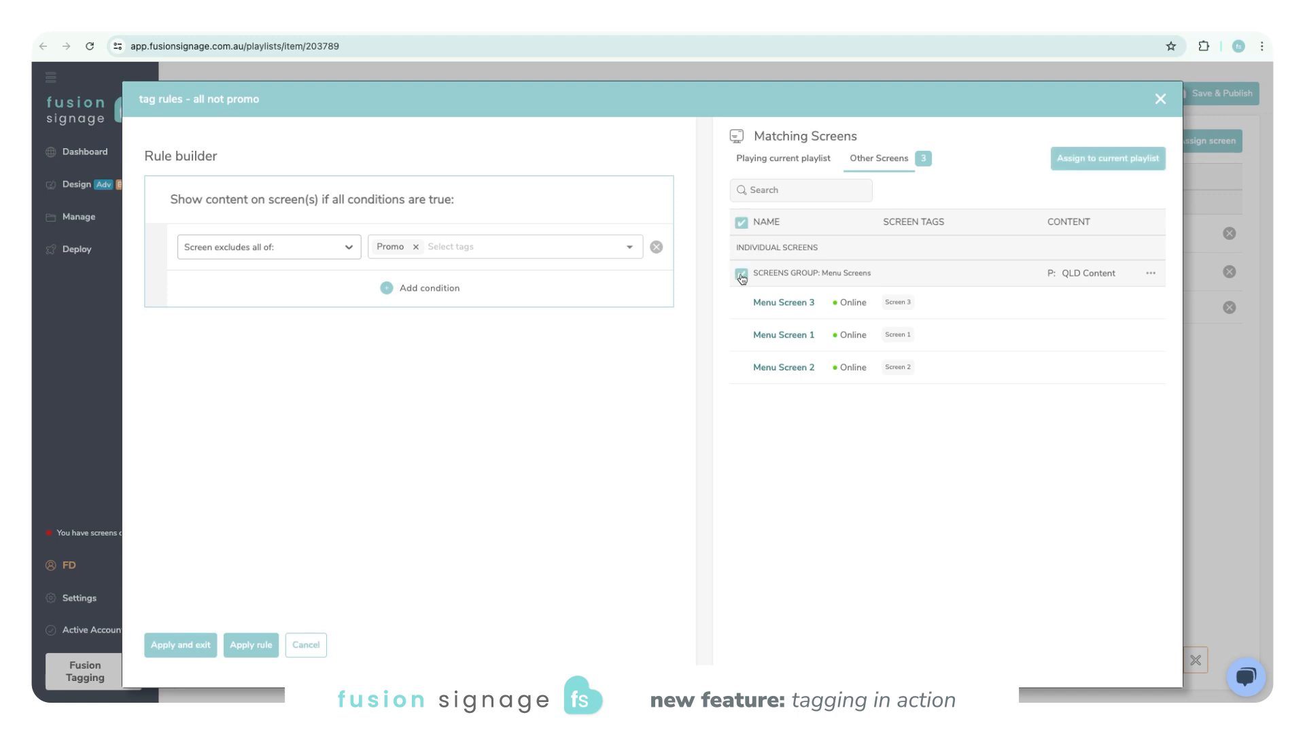
{"action": "left_click", "coordinate": [1111, 156]}
{"action": "left_click", "coordinate": [779, 163]}
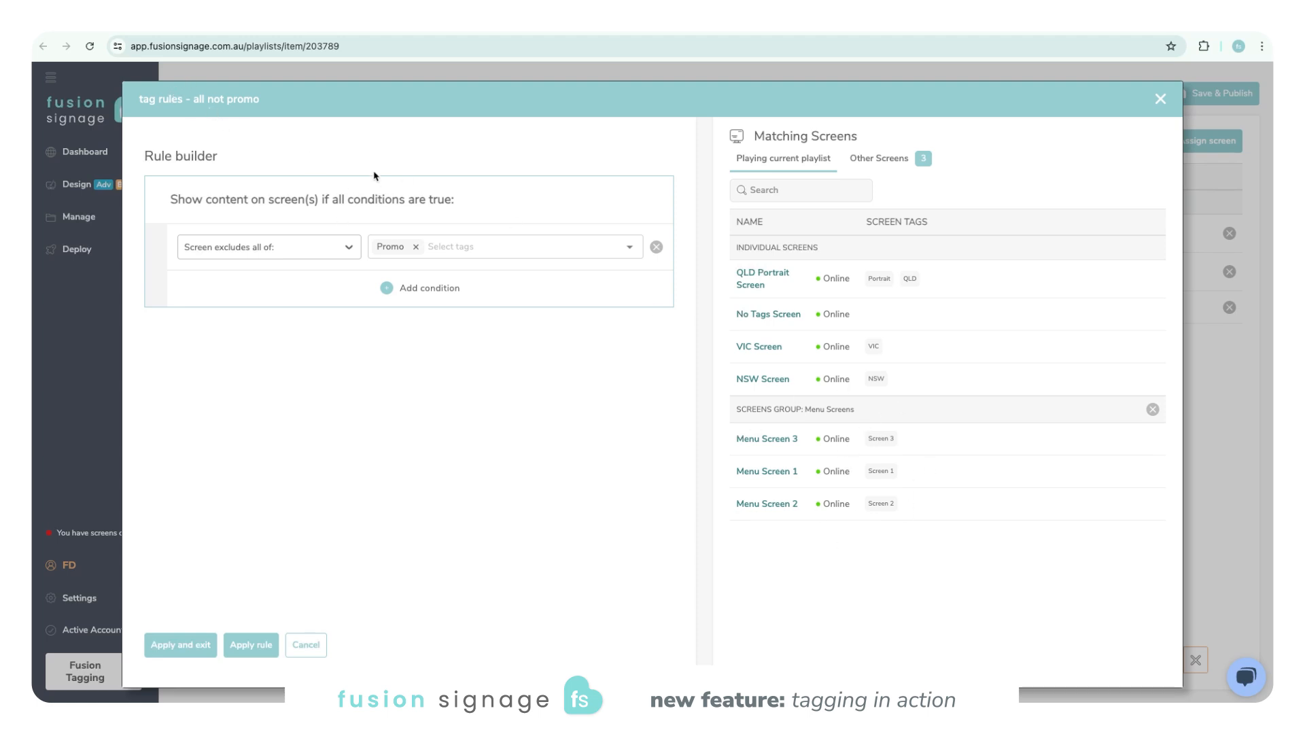
{"action": "left_click", "coordinate": [178, 646]}
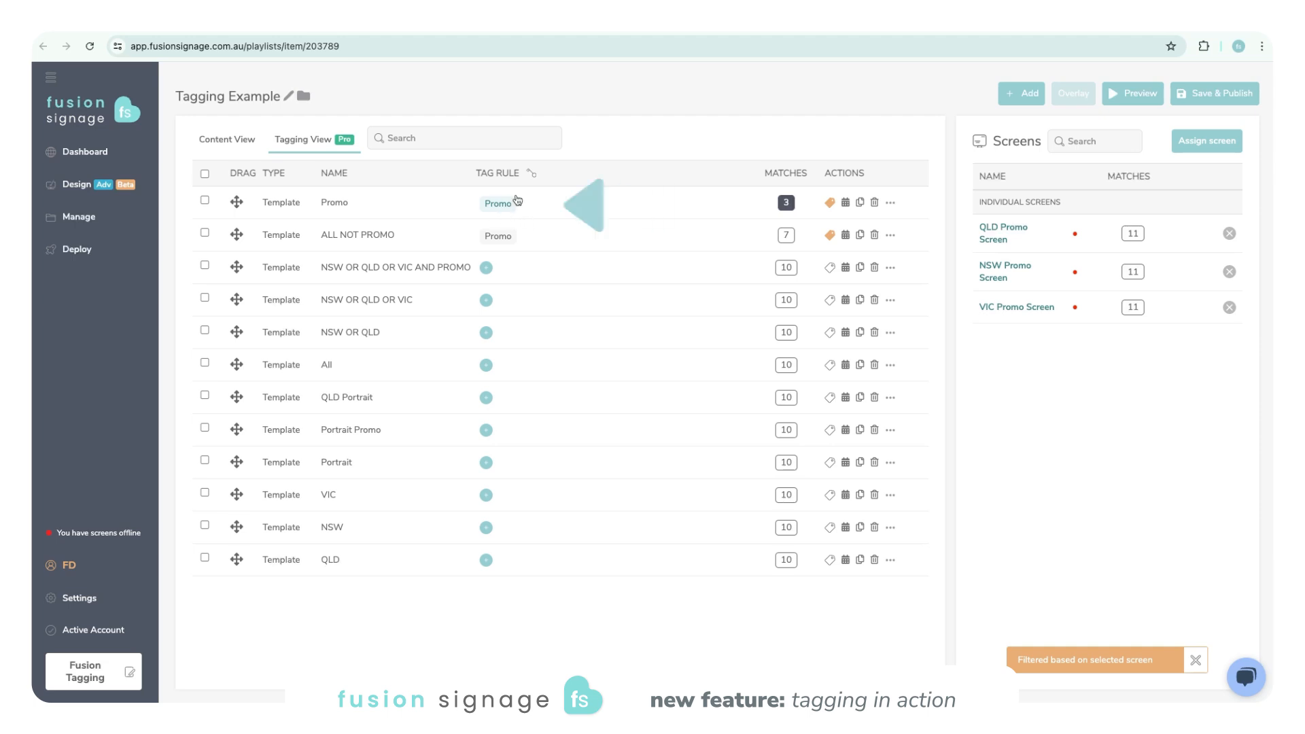
- Start a tag rule for the NSW OR QLD OR VIC AND PROMO template with "Screen includes all of" the Promo tag
{"action": "left_click", "coordinate": [487, 269]}
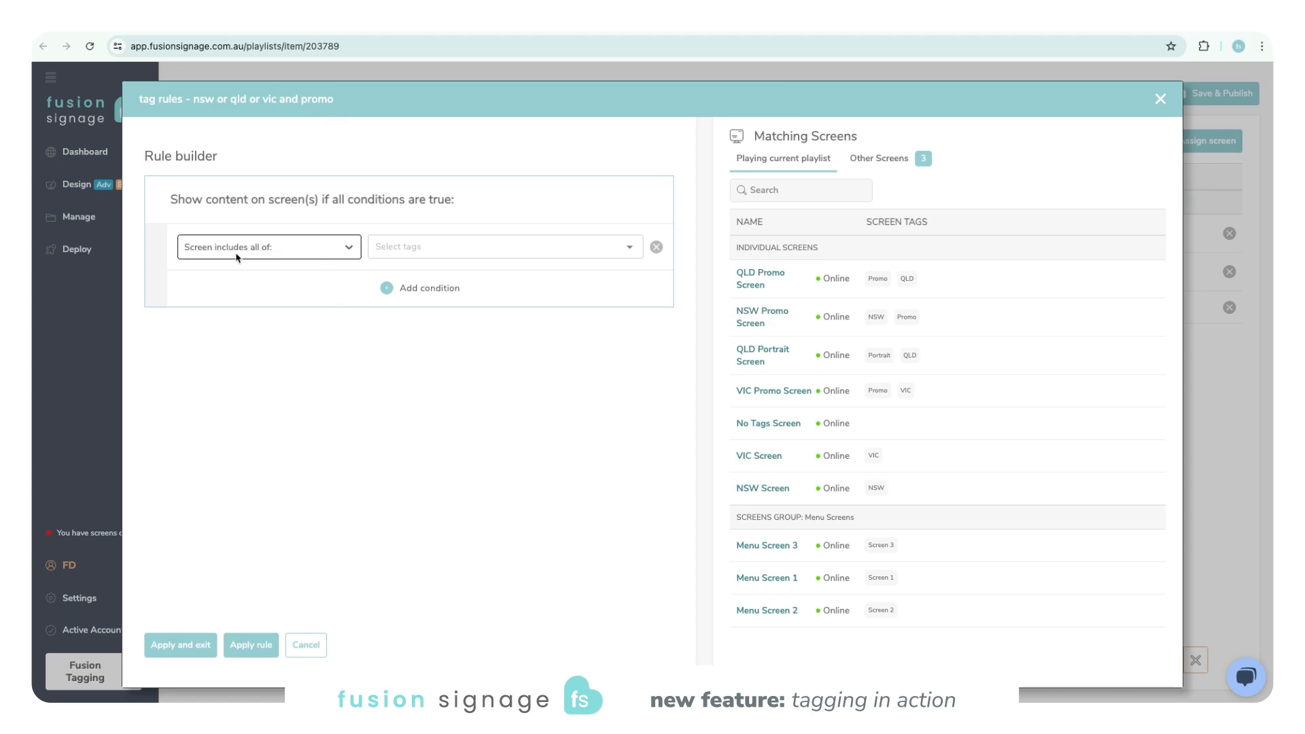
{"action": "left_click", "coordinate": [422, 248]}
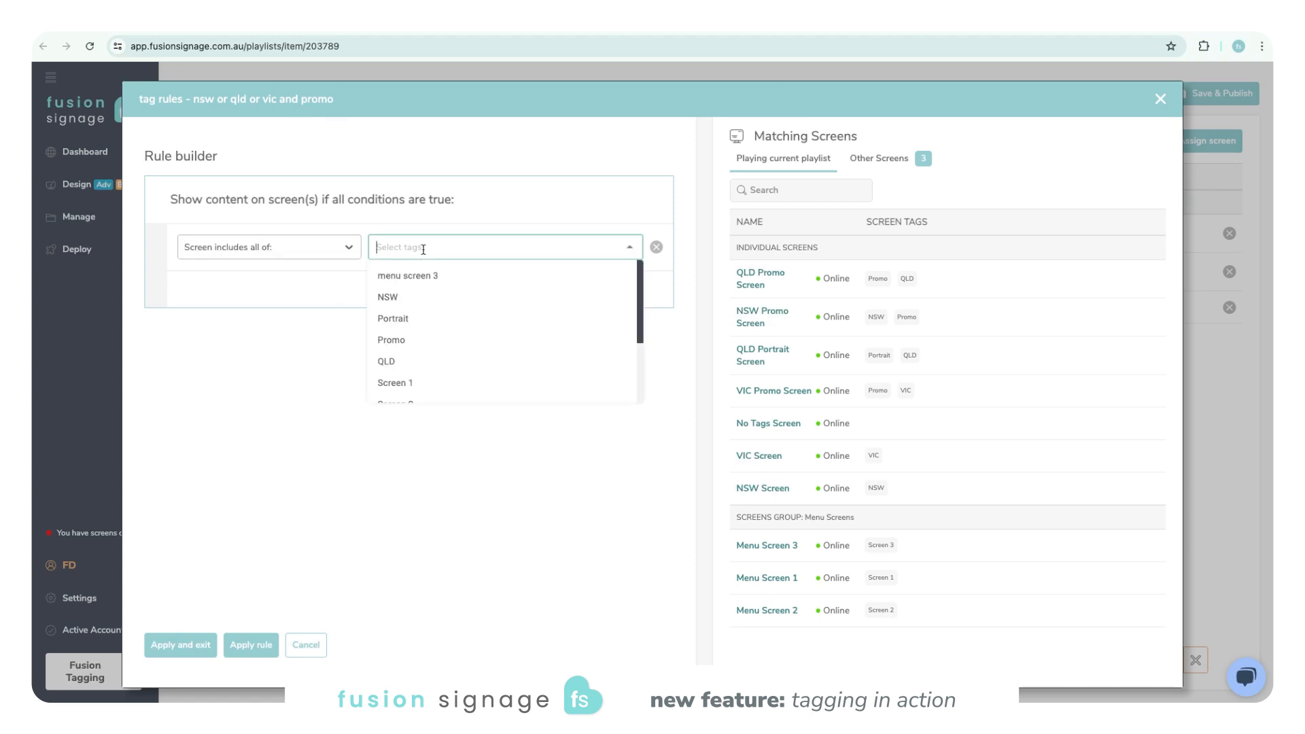
{"action": "left_click", "coordinate": [409, 337]}
{"action": "left_click", "coordinate": [283, 334]}
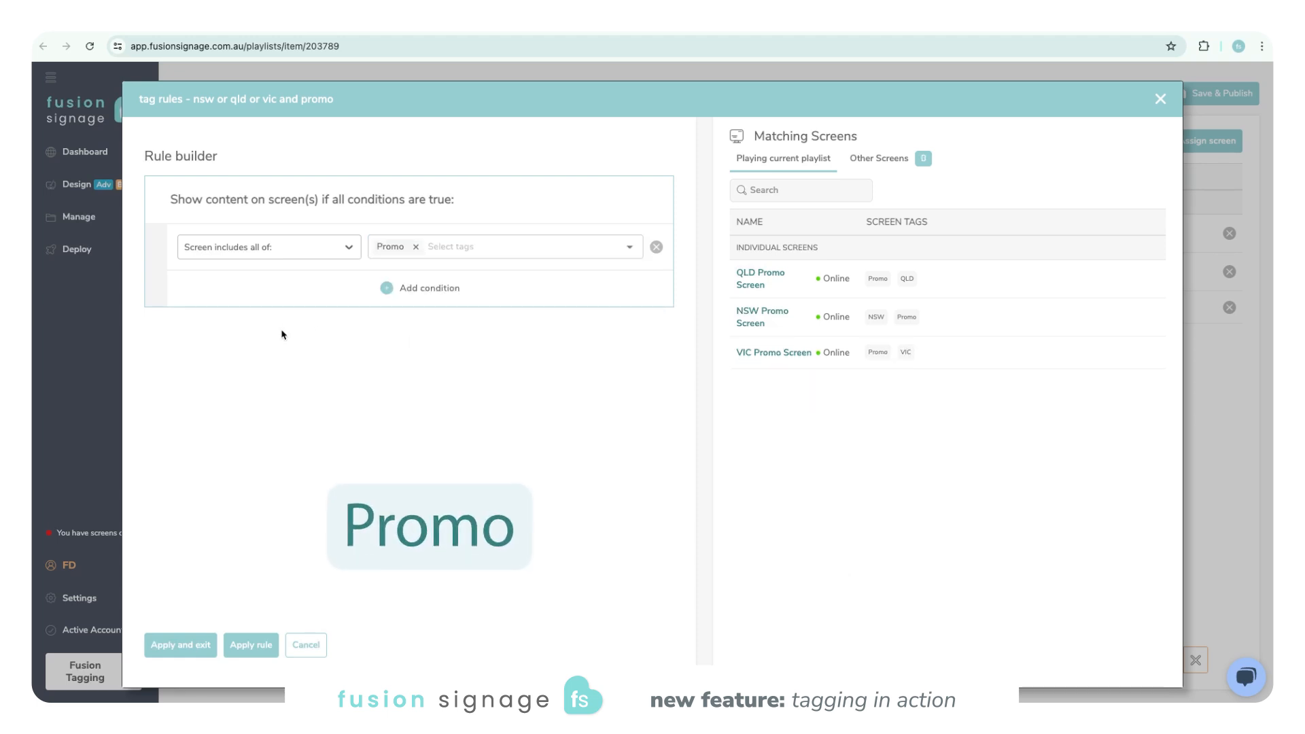
- Add a second condition, "Screen includes at least one of" NSW, QLD and VIC, and apply the rule
{"action": "left_click", "coordinate": [398, 294]}
{"action": "left_click", "coordinate": [340, 298]}
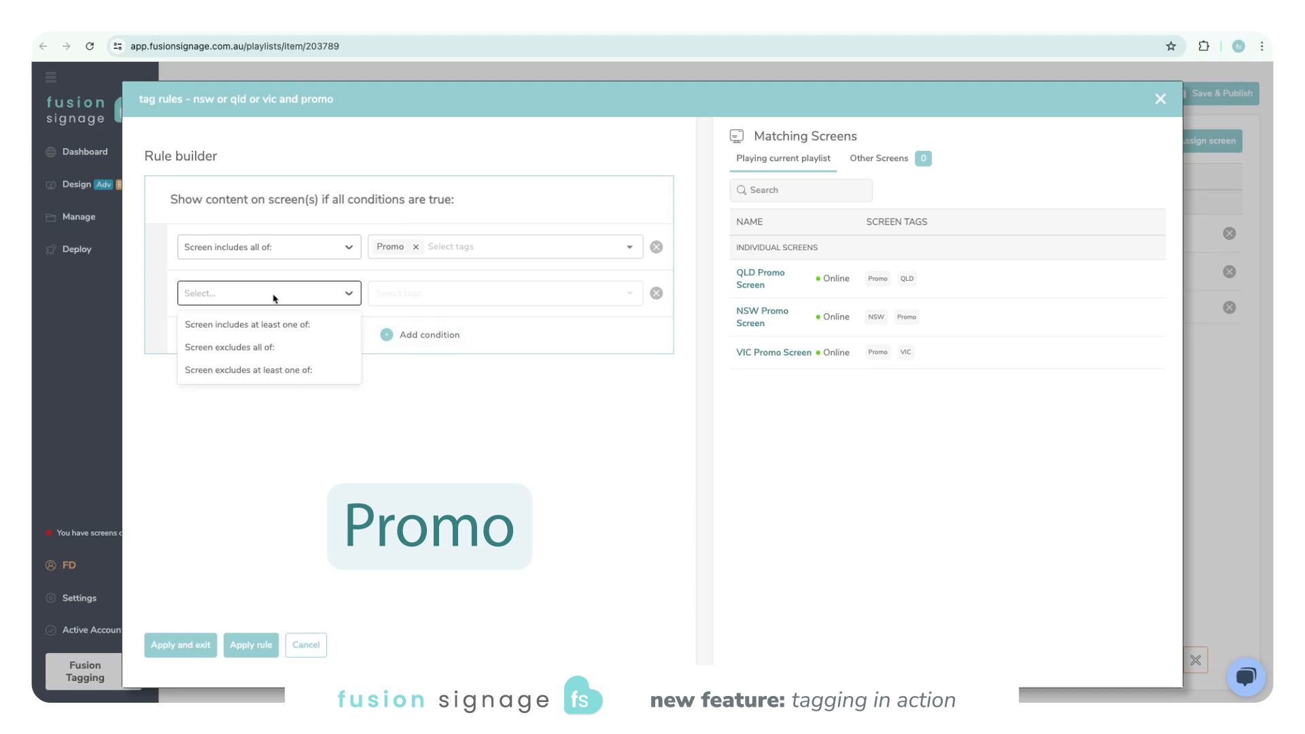
{"action": "left_click", "coordinate": [249, 326]}
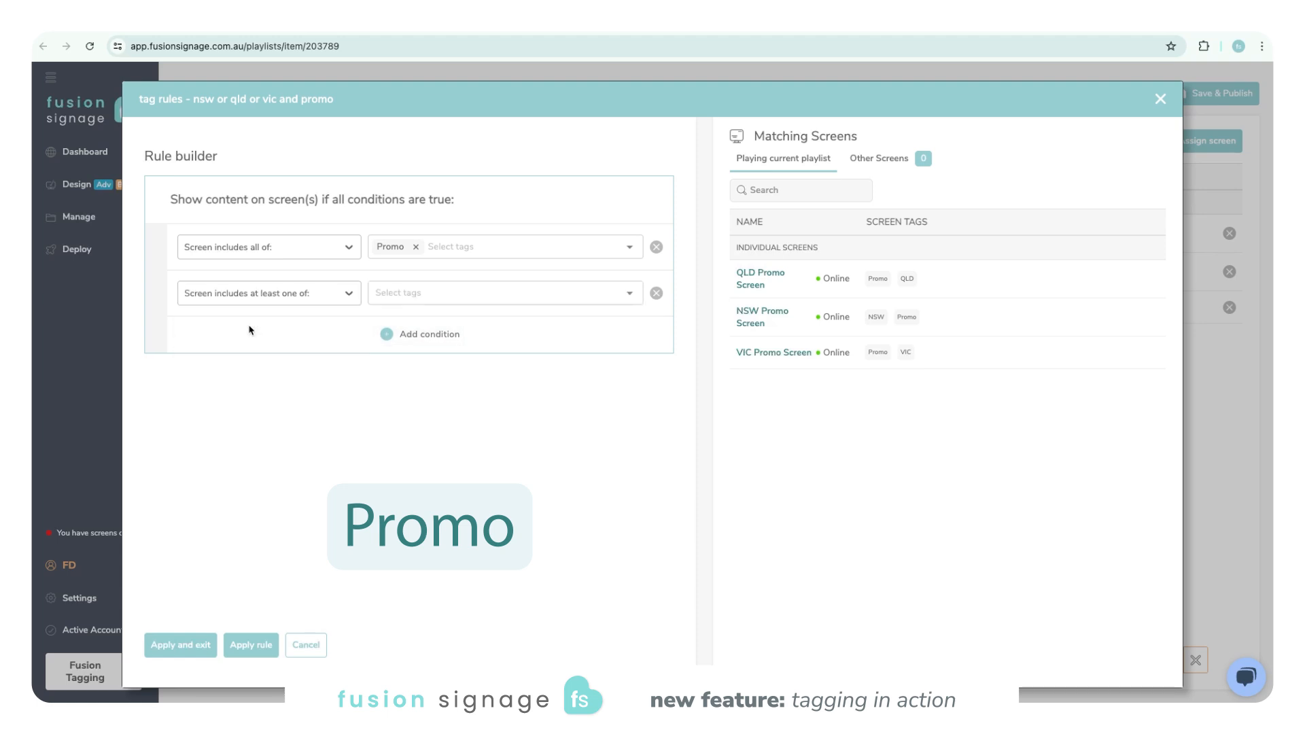
{"action": "left_click", "coordinate": [441, 299]}
{"action": "type", "text": "ns"}
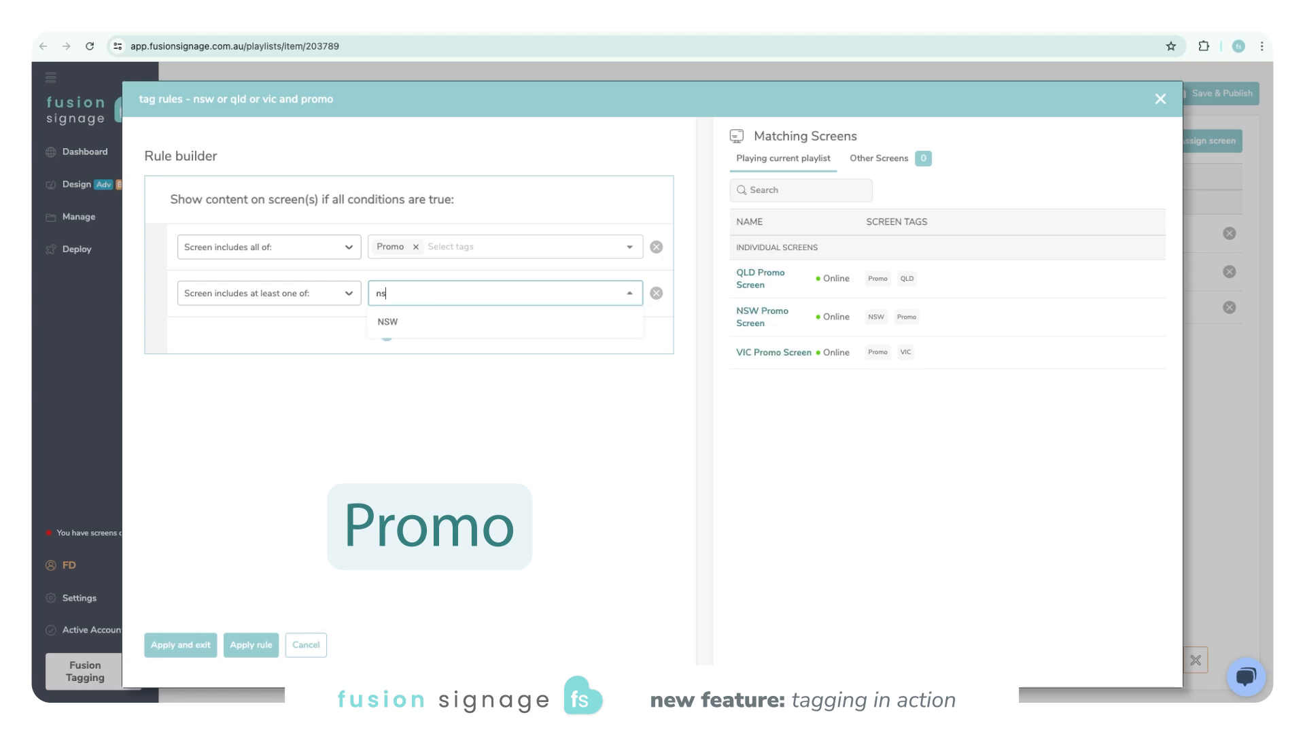
{"action": "left_click", "coordinate": [416, 321]}
{"action": "left_click", "coordinate": [423, 364]}
{"action": "scroll", "coordinate": [399, 412], "scroll_direction": "down", "scroll_amount": 3}
{"action": "left_click", "coordinate": [399, 411]}
{"action": "left_click", "coordinate": [264, 412]}
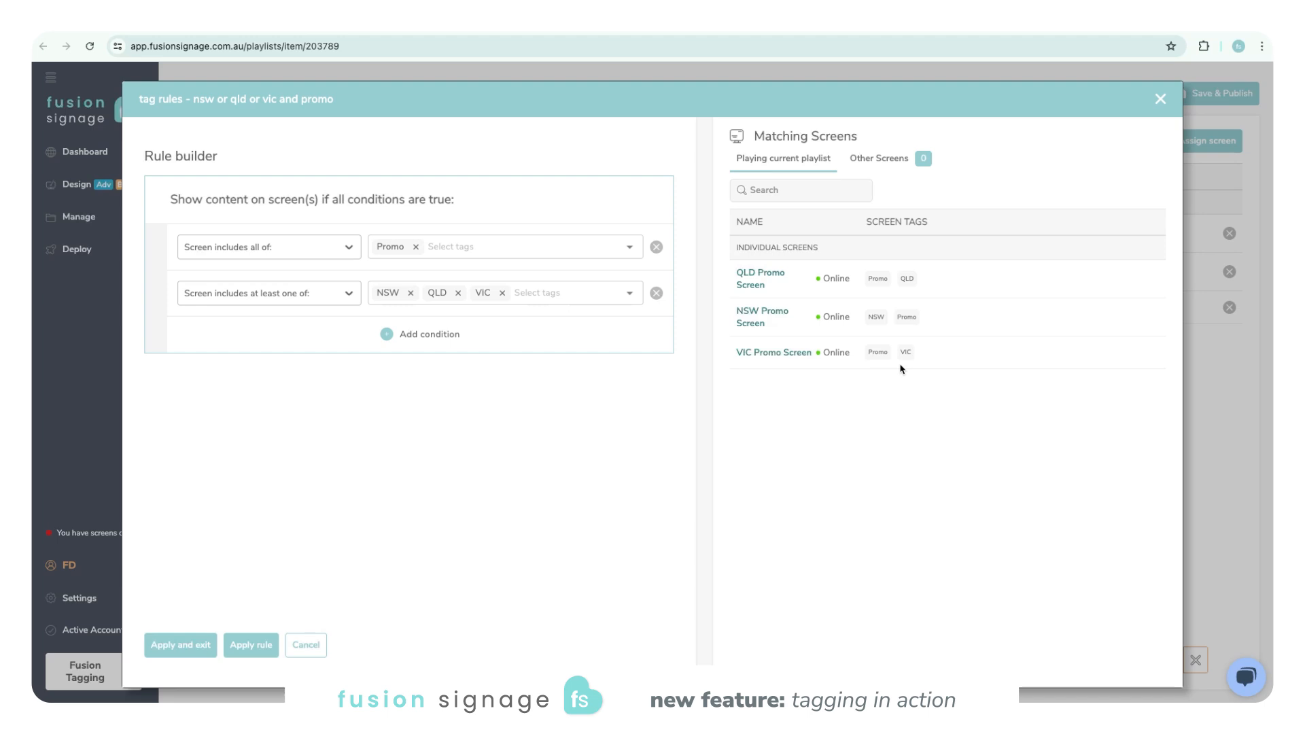
{"action": "left_click", "coordinate": [163, 639]}
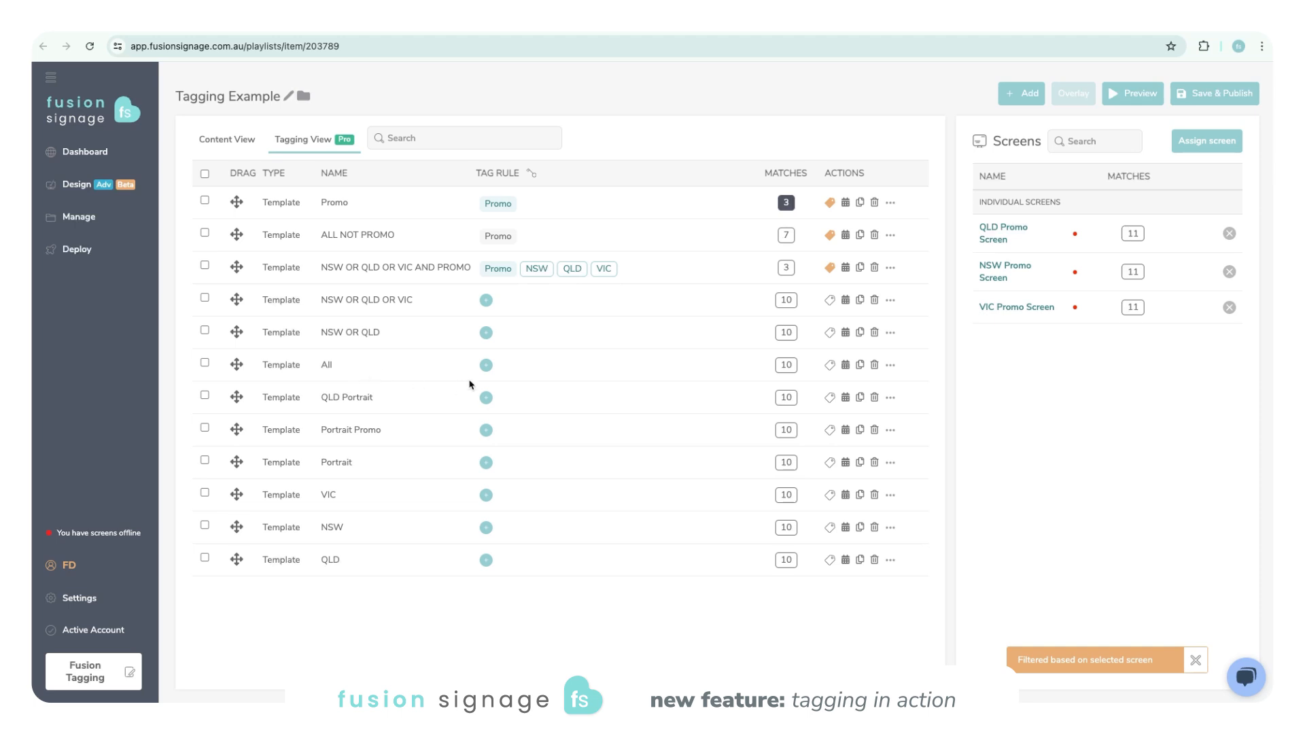
- List the screens matching the All template and add the QLD Content playlist to the Tagging Example playlist
{"action": "left_click", "coordinate": [779, 368]}
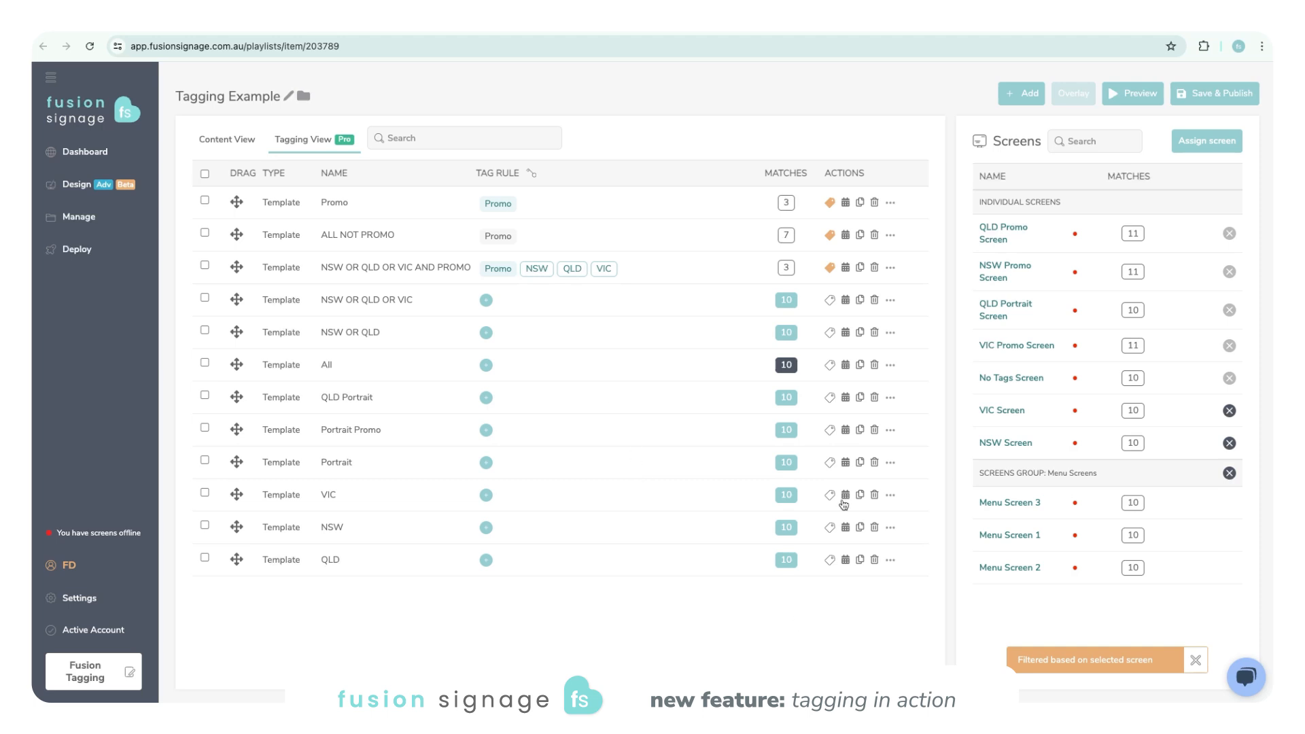
{"action": "left_click", "coordinate": [1023, 93]}
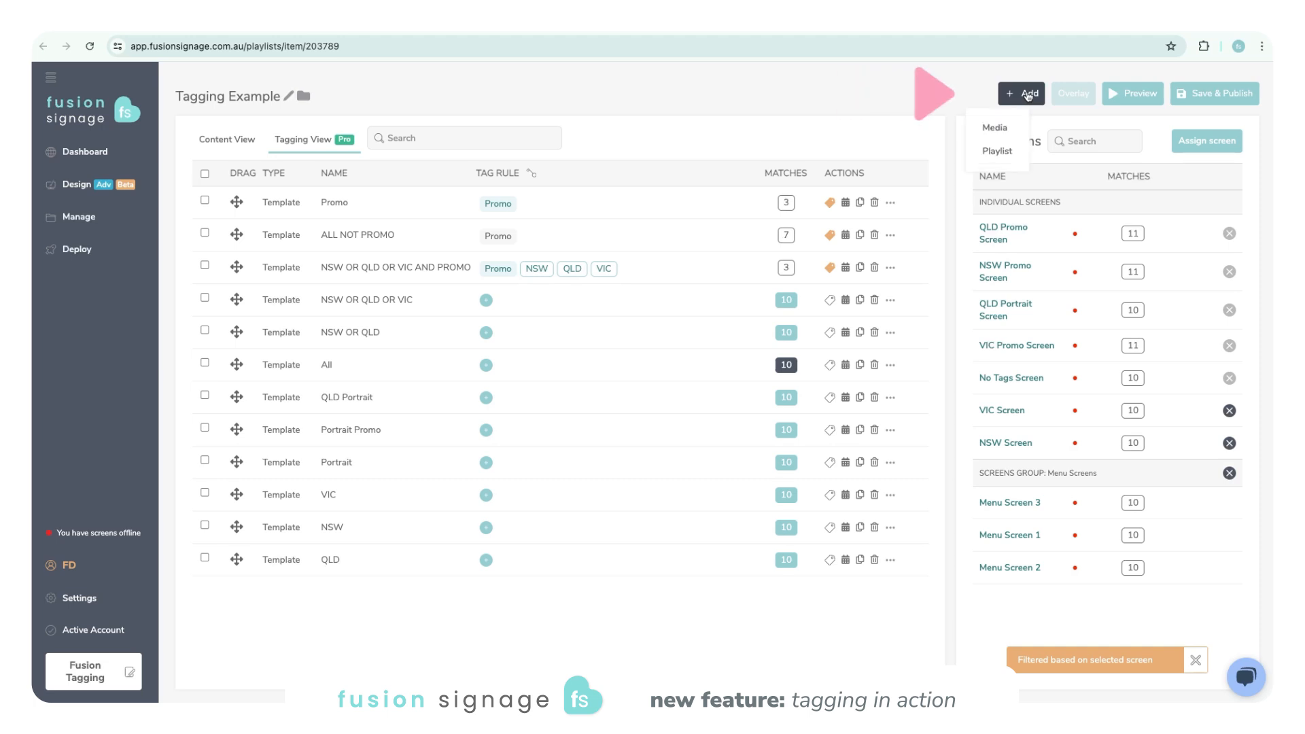
{"action": "left_click", "coordinate": [997, 167]}
{"action": "left_click", "coordinate": [826, 454]}
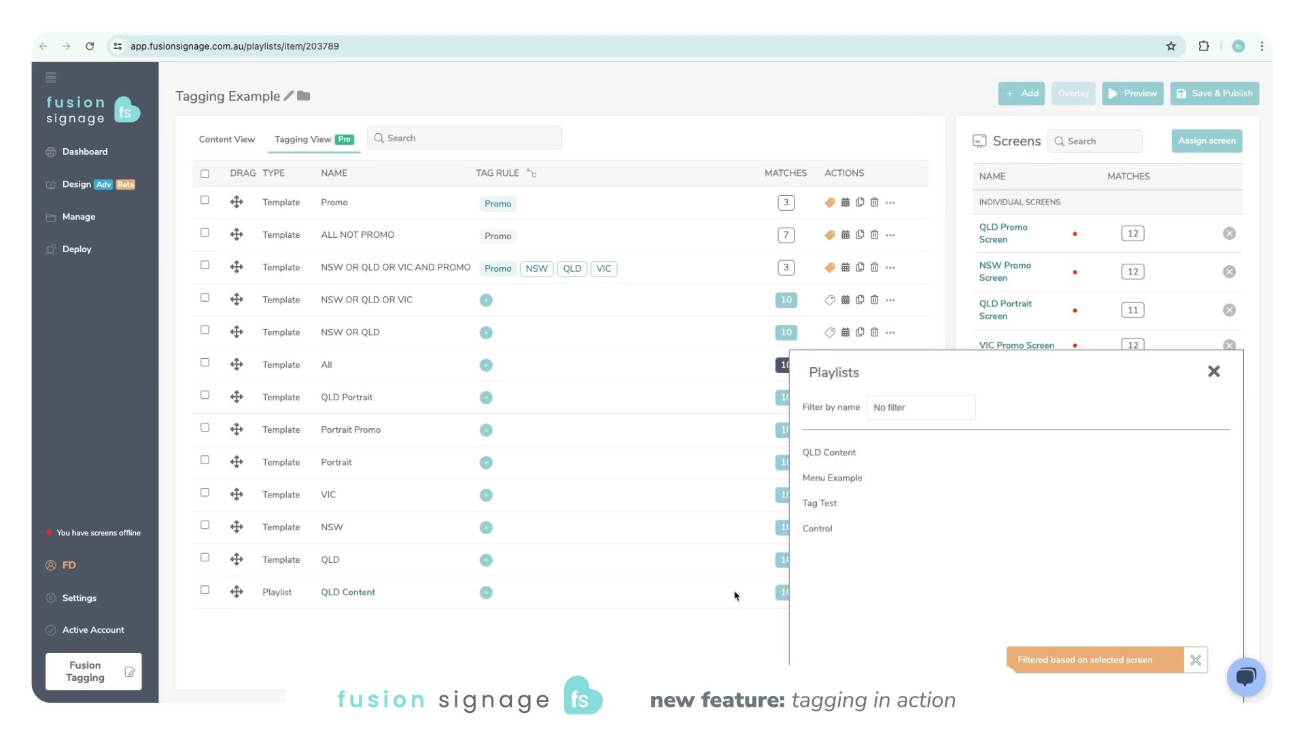
{"action": "left_click", "coordinate": [1213, 373]}
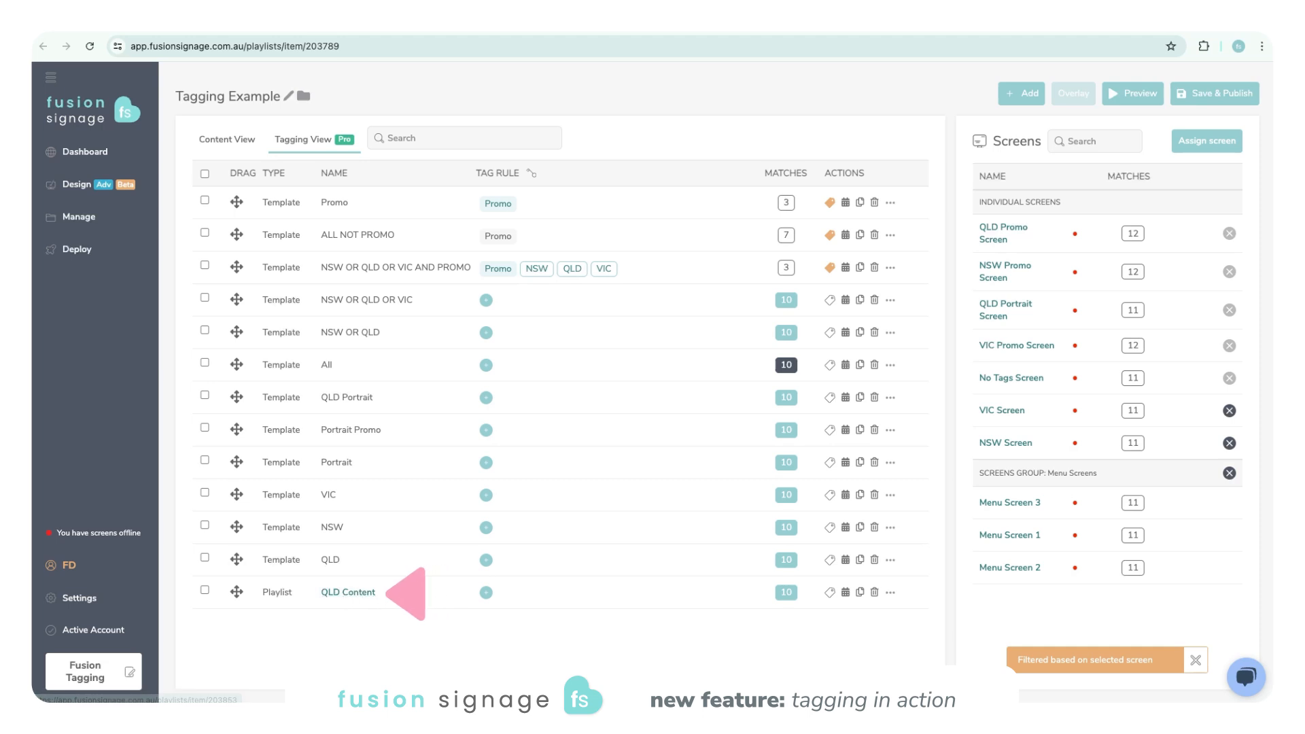
- Set the QLD Content playlist's tag rule to "Screen includes all of" the QLD tag and apply it
{"action": "left_click", "coordinate": [486, 592]}
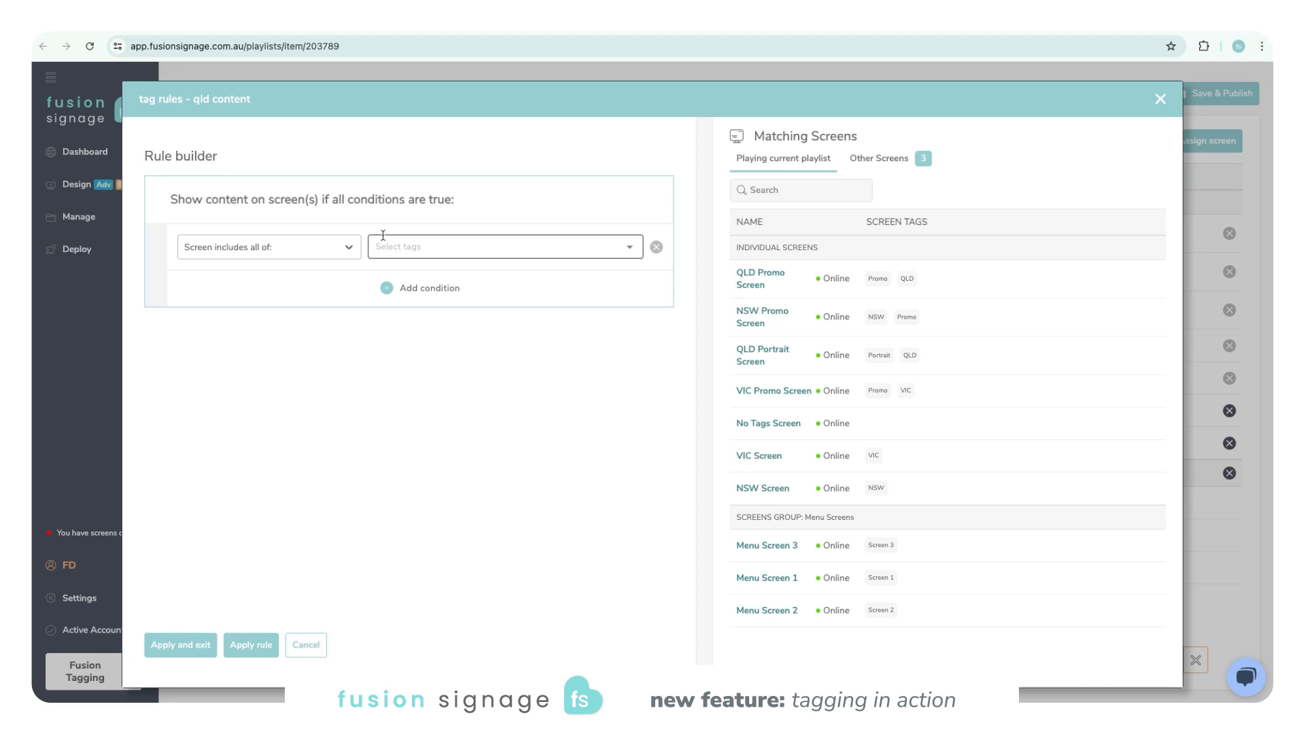
{"action": "left_click", "coordinate": [418, 250]}
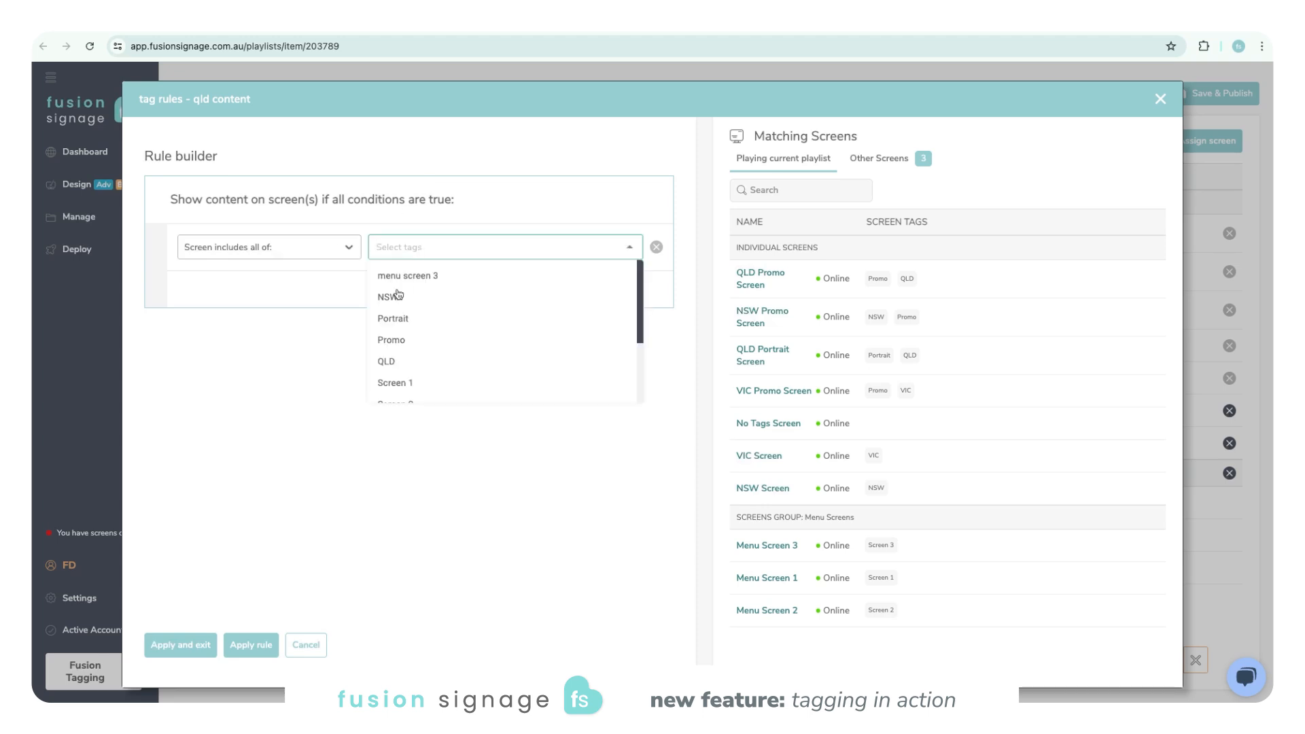
{"action": "left_click", "coordinate": [387, 361]}
{"action": "left_click", "coordinate": [230, 360]}
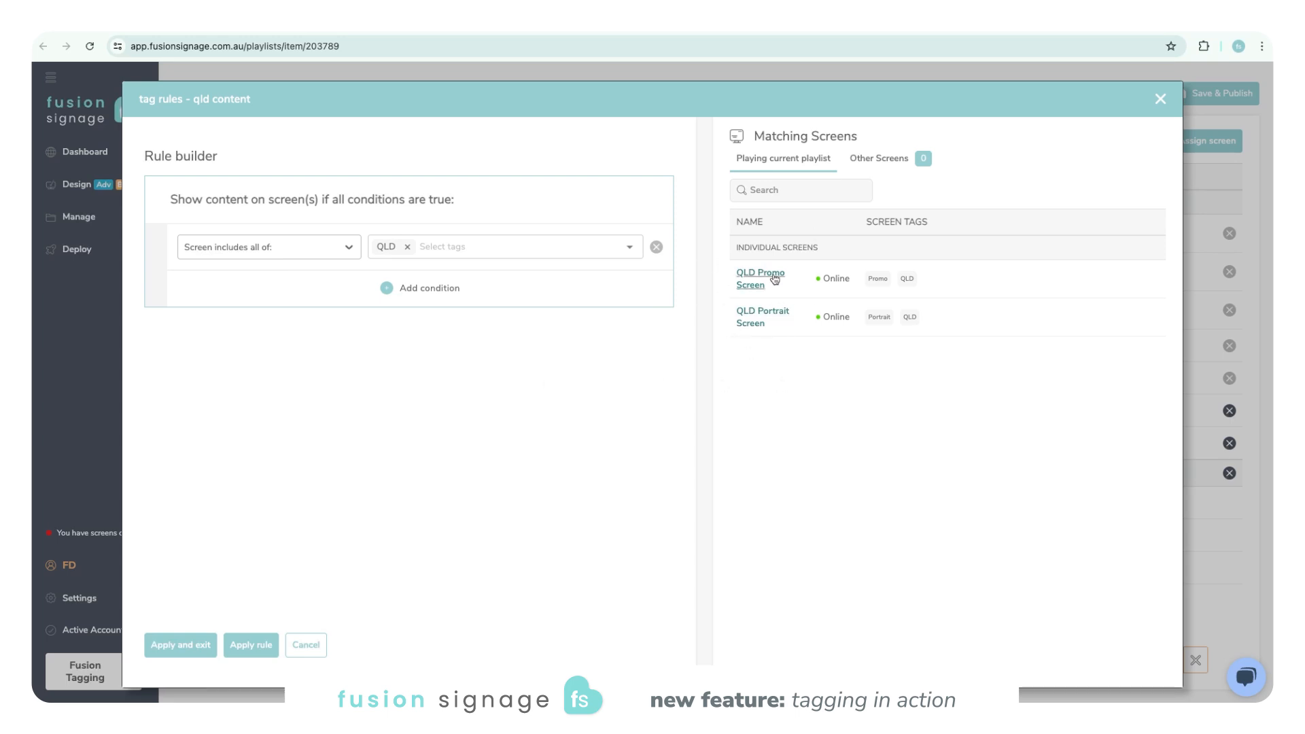
{"action": "left_click", "coordinate": [180, 645]}
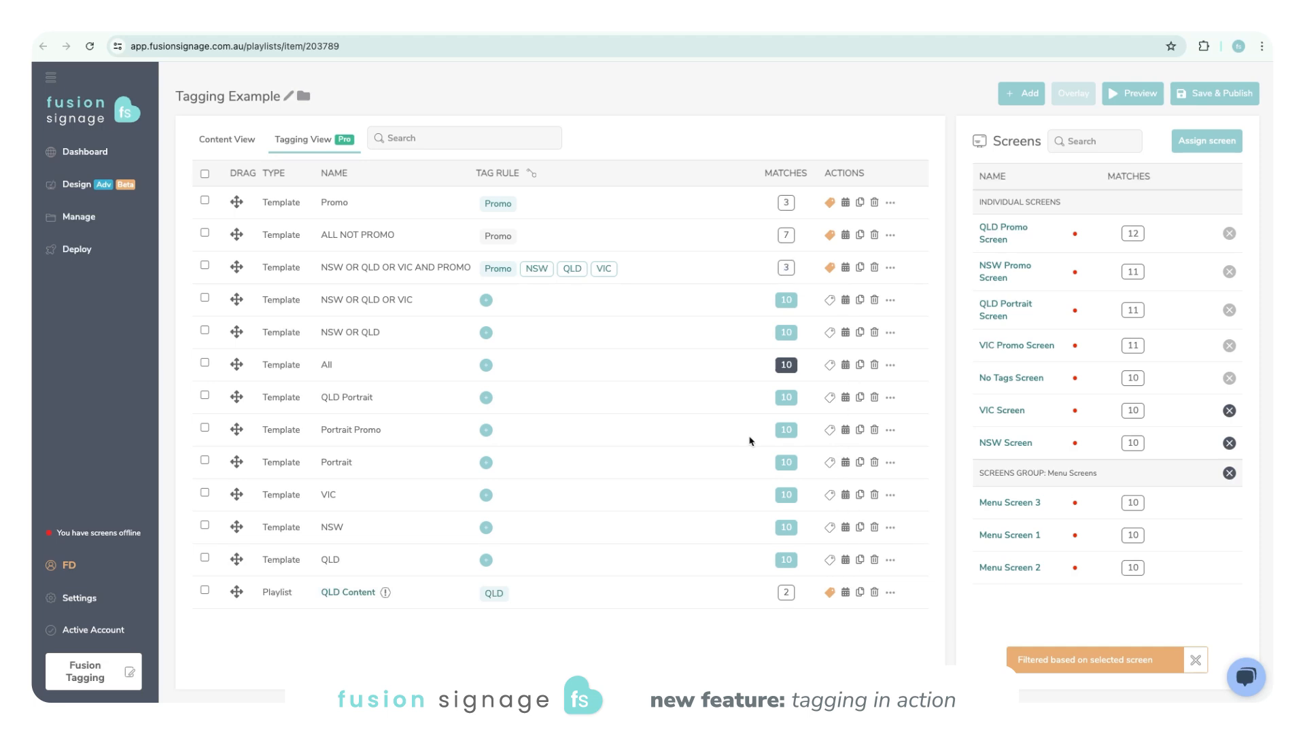
- Set tag rules for the remaining templates except All, using the tags in each template's name, such as Portrait and QLD for QLD Portrait
{"action": "left_click", "coordinate": [486, 300]}
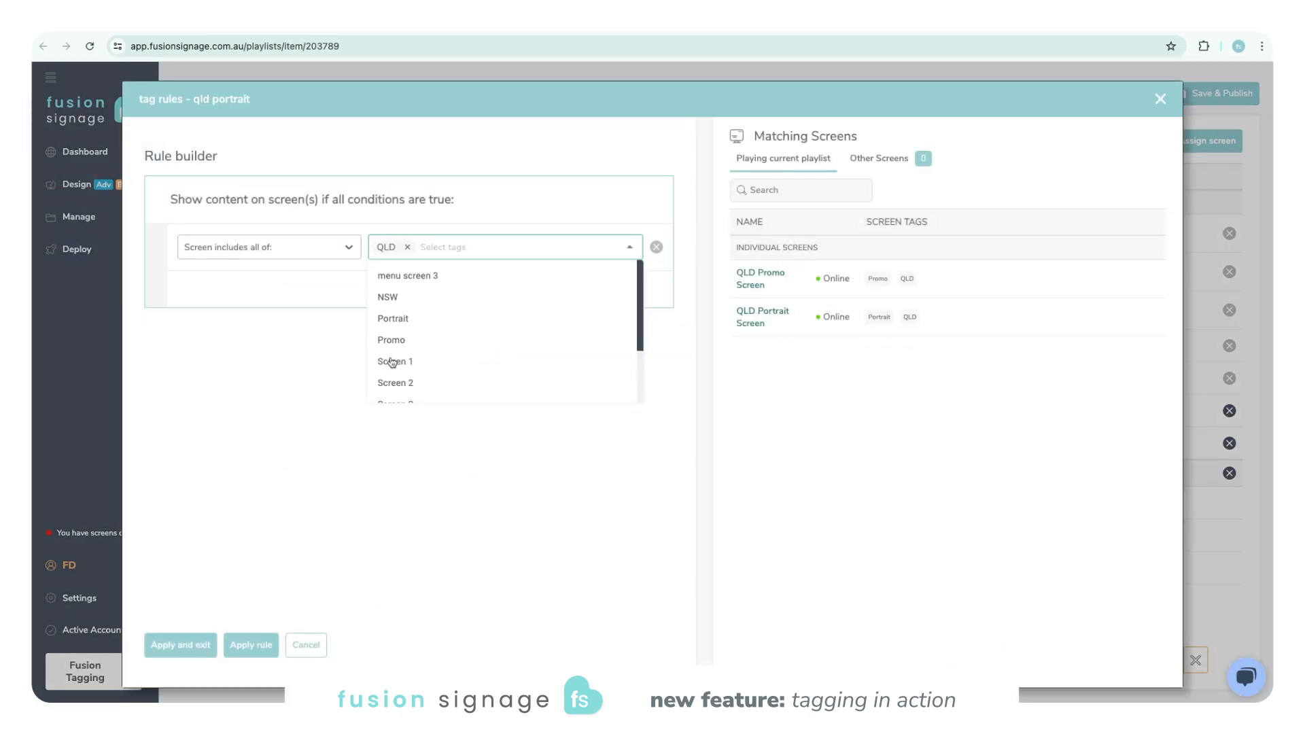
{"action": "left_click", "coordinate": [397, 315]}
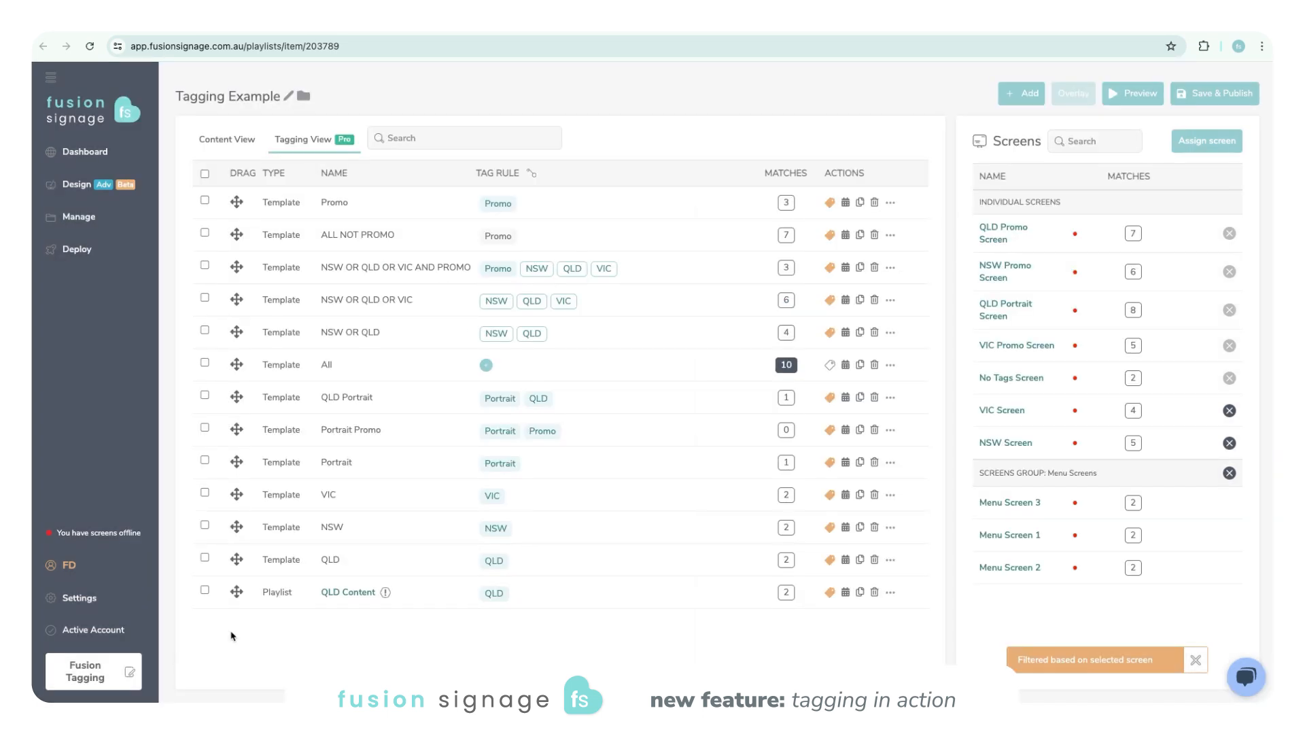
- Preview the playlist as it plays on QLD Promo Screen, page through its content, and close the preview
{"action": "left_click", "coordinate": [1120, 96]}
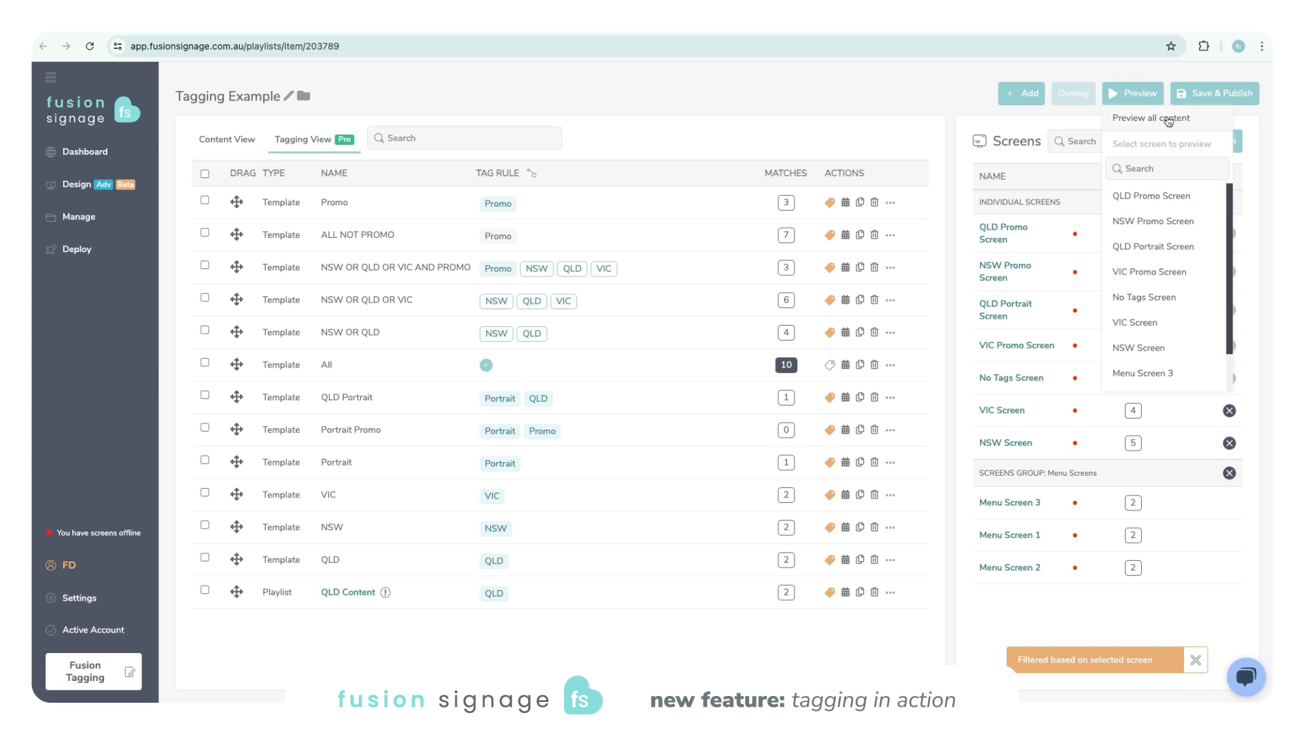
{"action": "left_click", "coordinate": [1153, 199]}
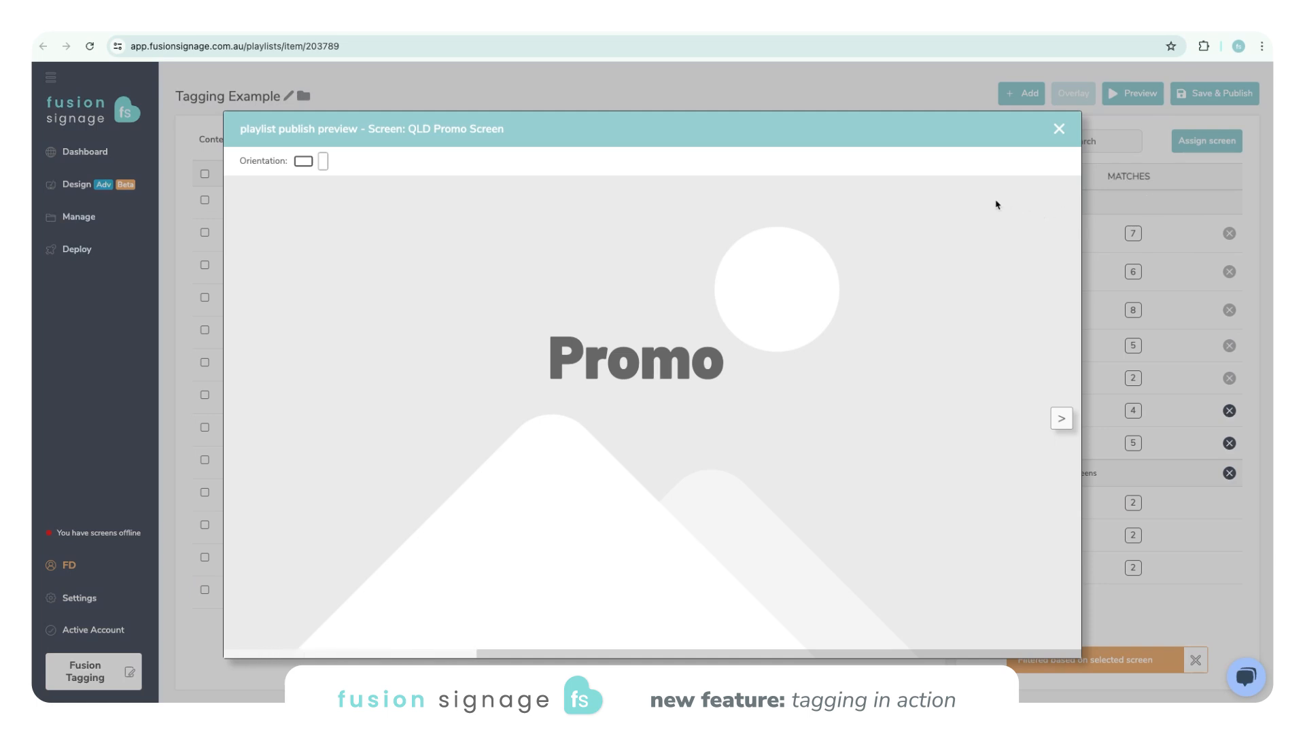
{"action": "left_click", "coordinate": [1063, 419]}
{"action": "left_click", "coordinate": [1062, 419]}
{"action": "left_click", "coordinate": [1063, 419]}
{"action": "left_click", "coordinate": [1062, 419]}
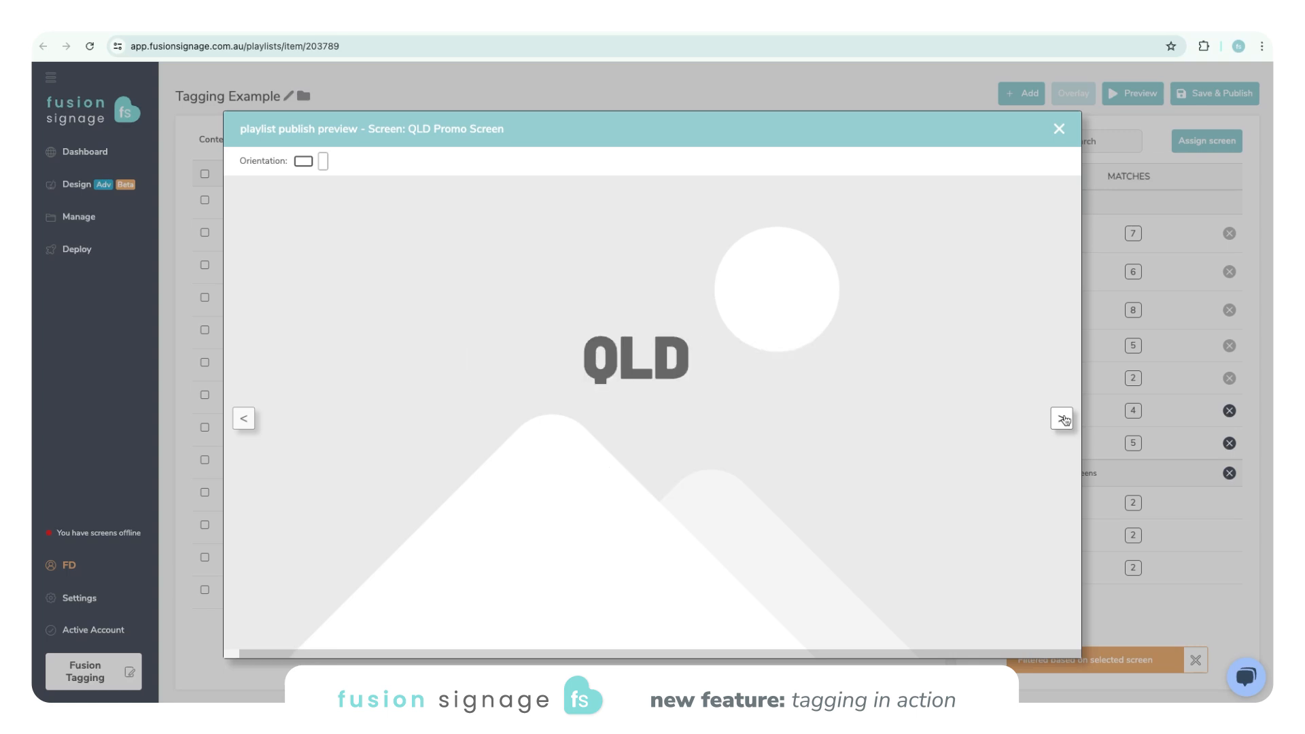
{"action": "left_click", "coordinate": [1095, 178]}
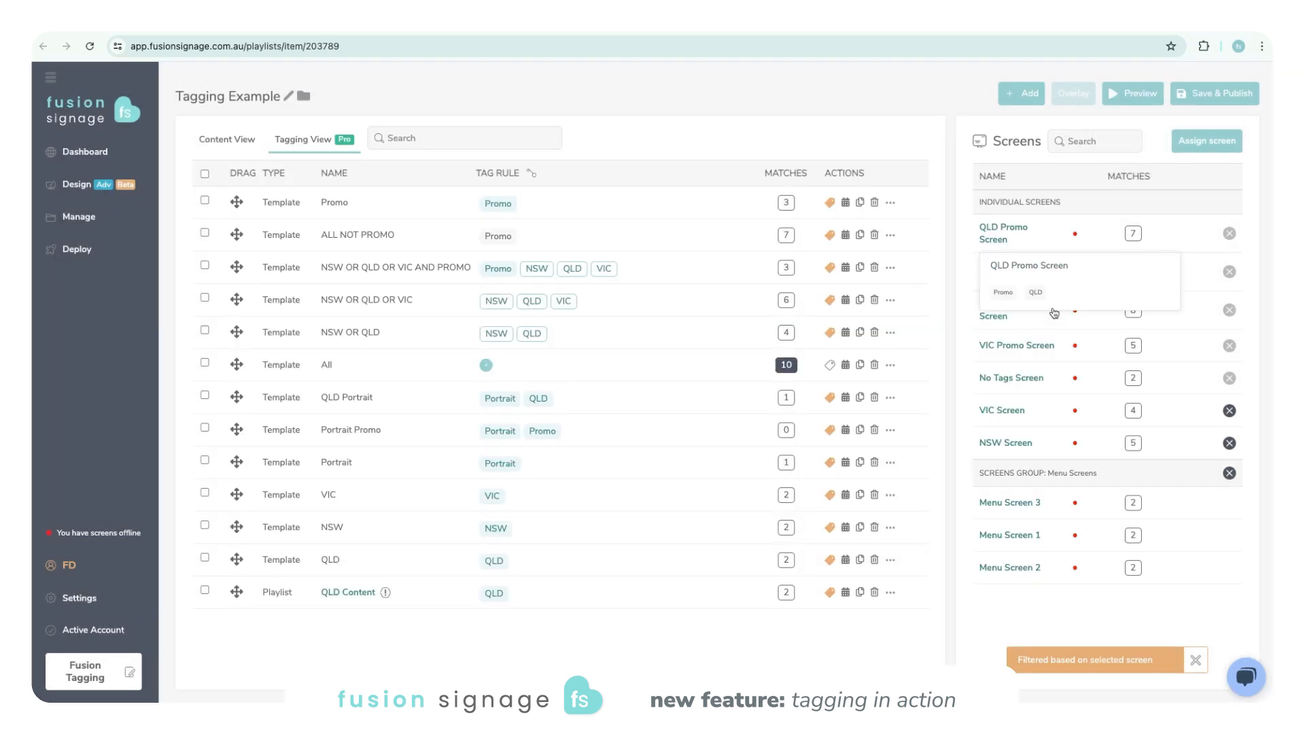
- Save the Tagging Example playlist and publish it to all the assigned screens and the Menu Screens group
{"action": "left_click", "coordinate": [1204, 95]}
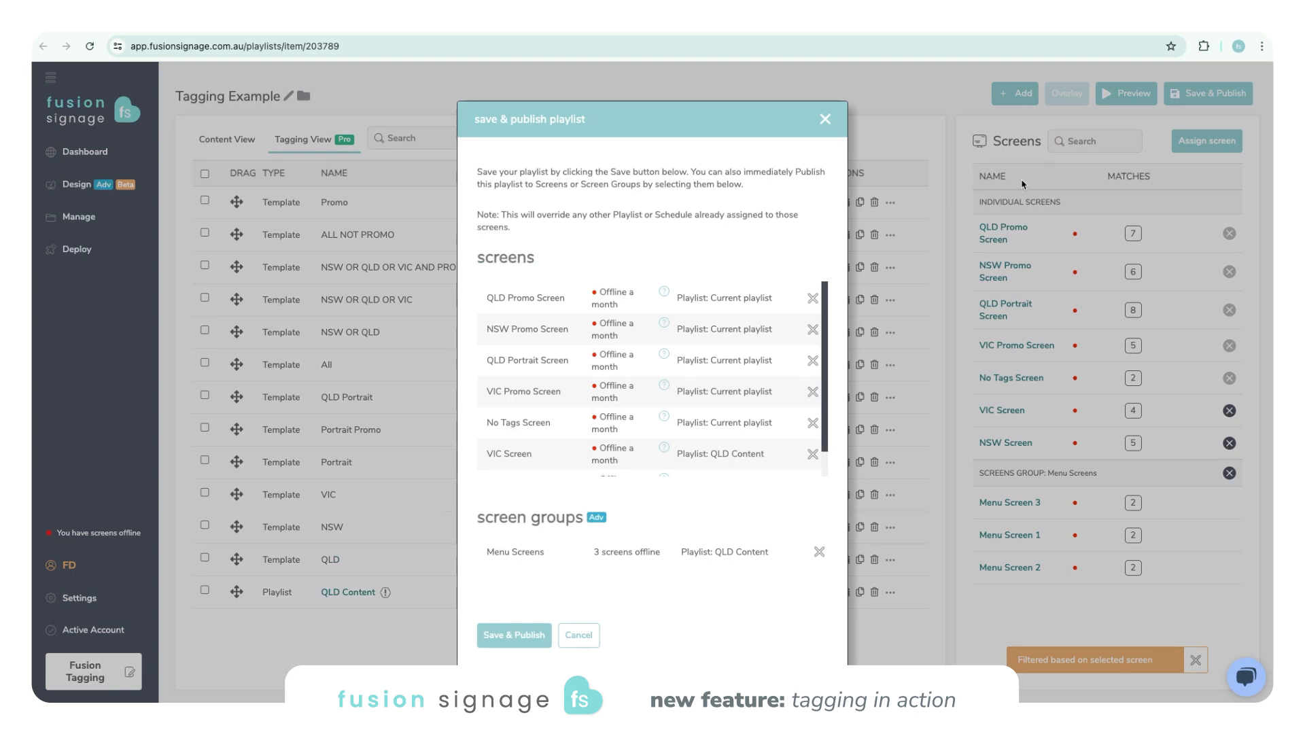
{"action": "left_click", "coordinate": [508, 639]}
{"action": "left_click", "coordinate": [513, 568]}
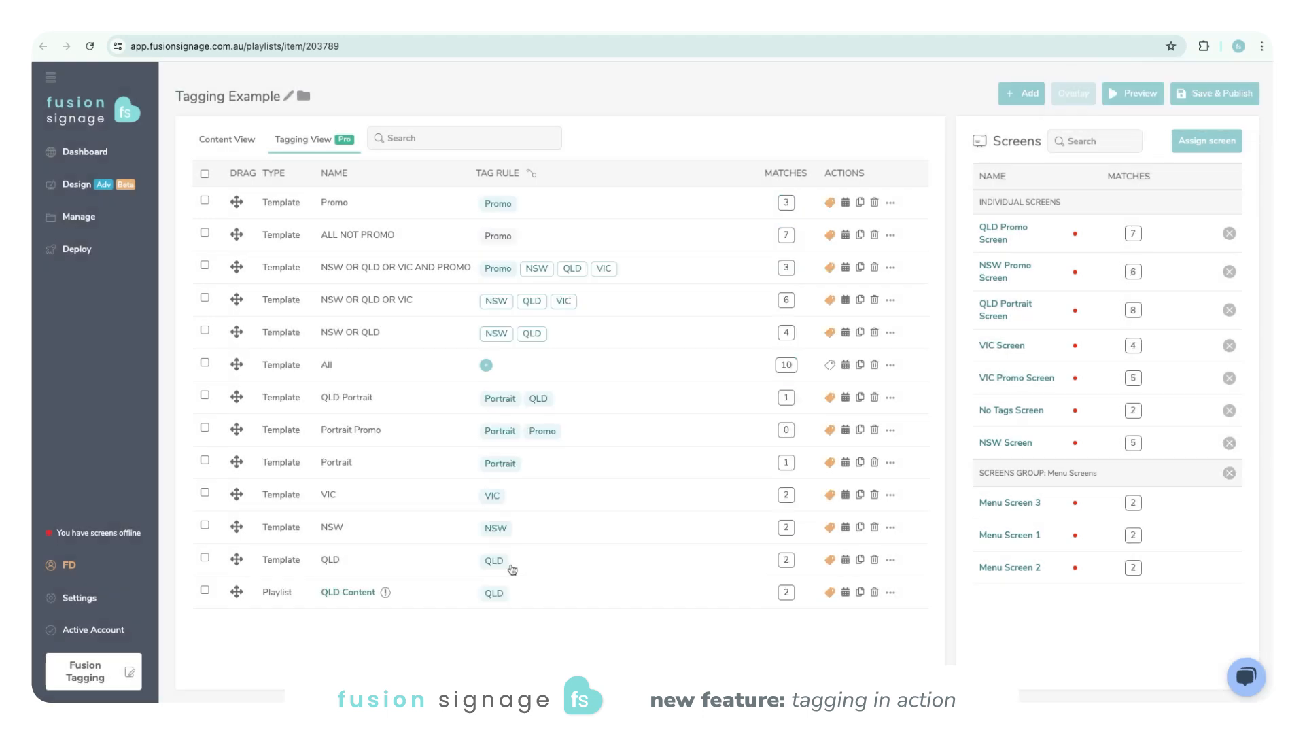